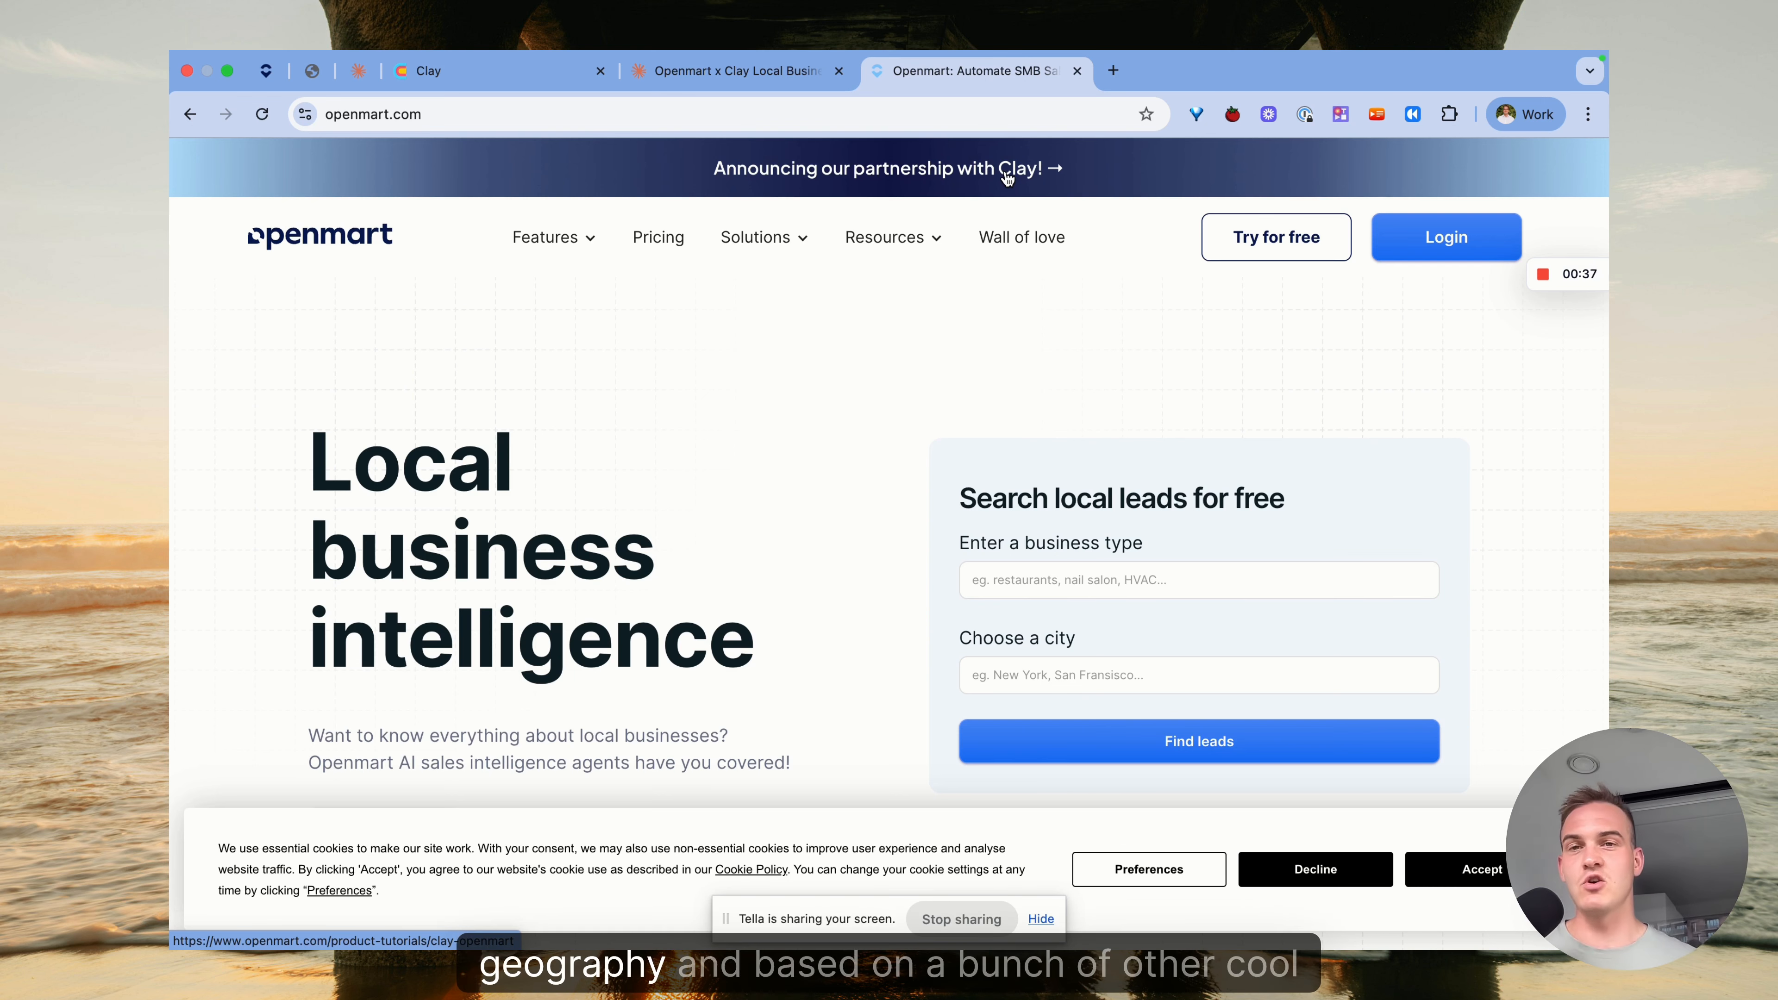
Review Openmart's features in the Claude guide, including owners' contact info and filtering by website presence and Google-review count
left_click(762, 78)
scroll(833, 441, "down", 8)
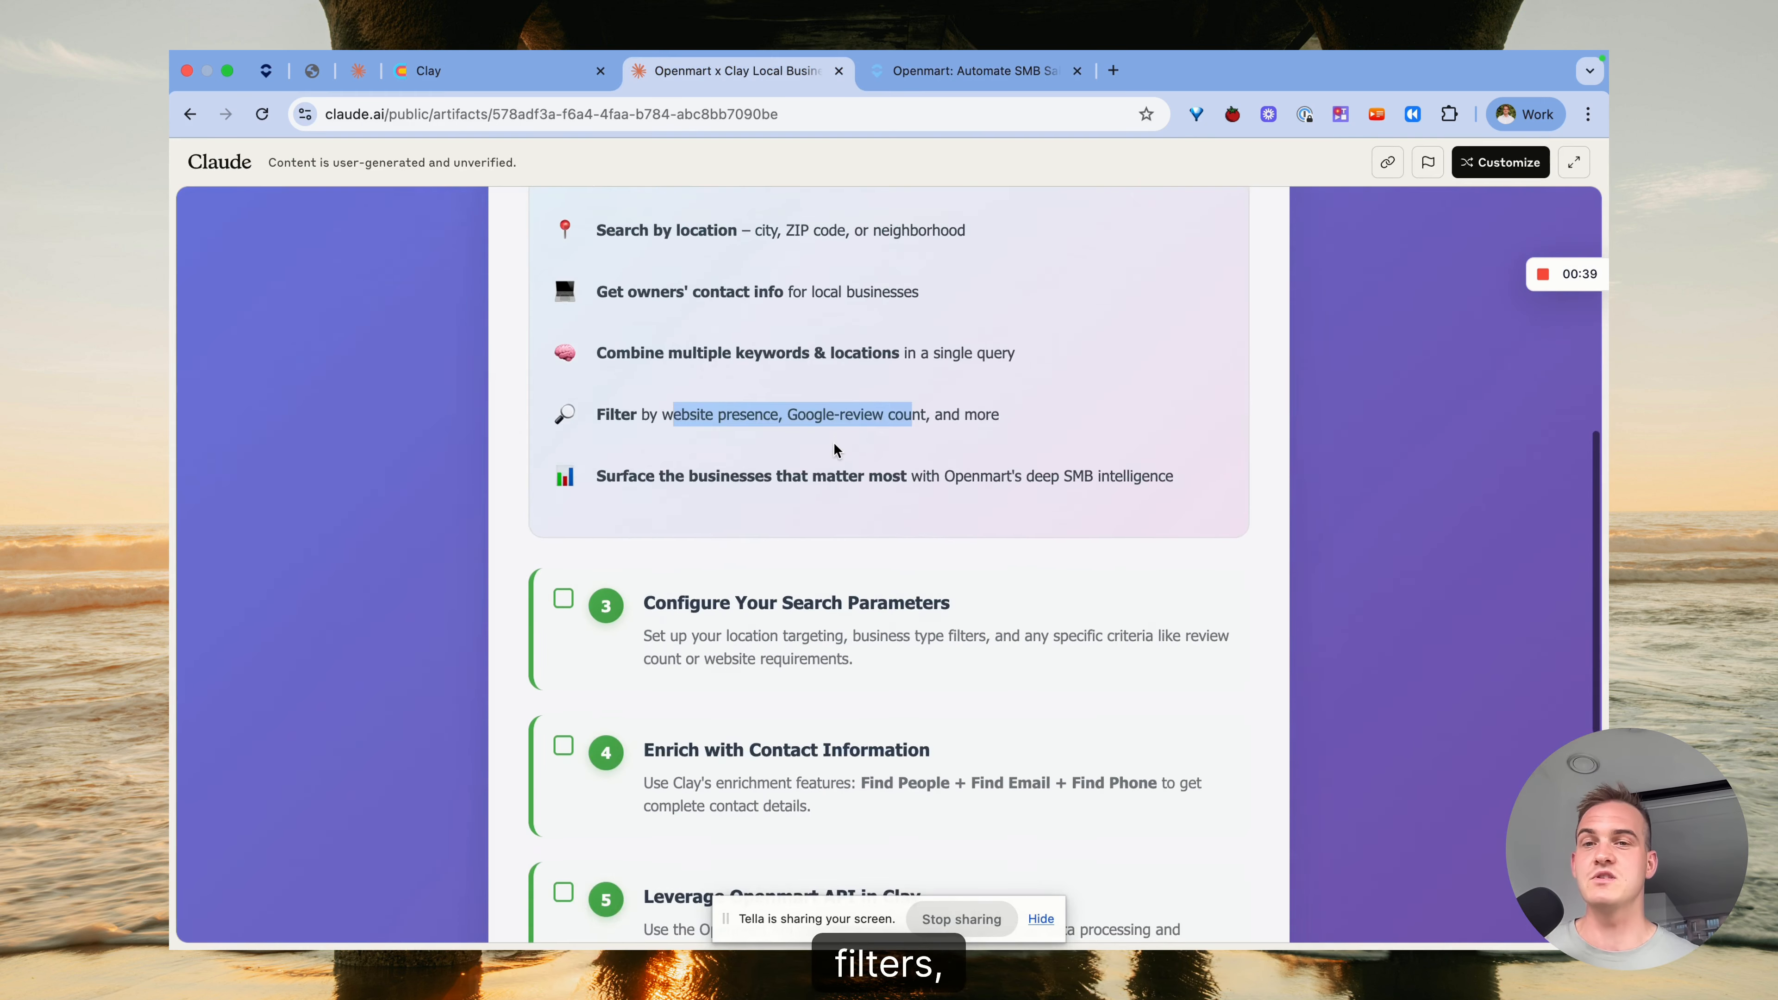
scroll(616, 361, "up", 1)
left_click_drag(623, 363, 774, 394)
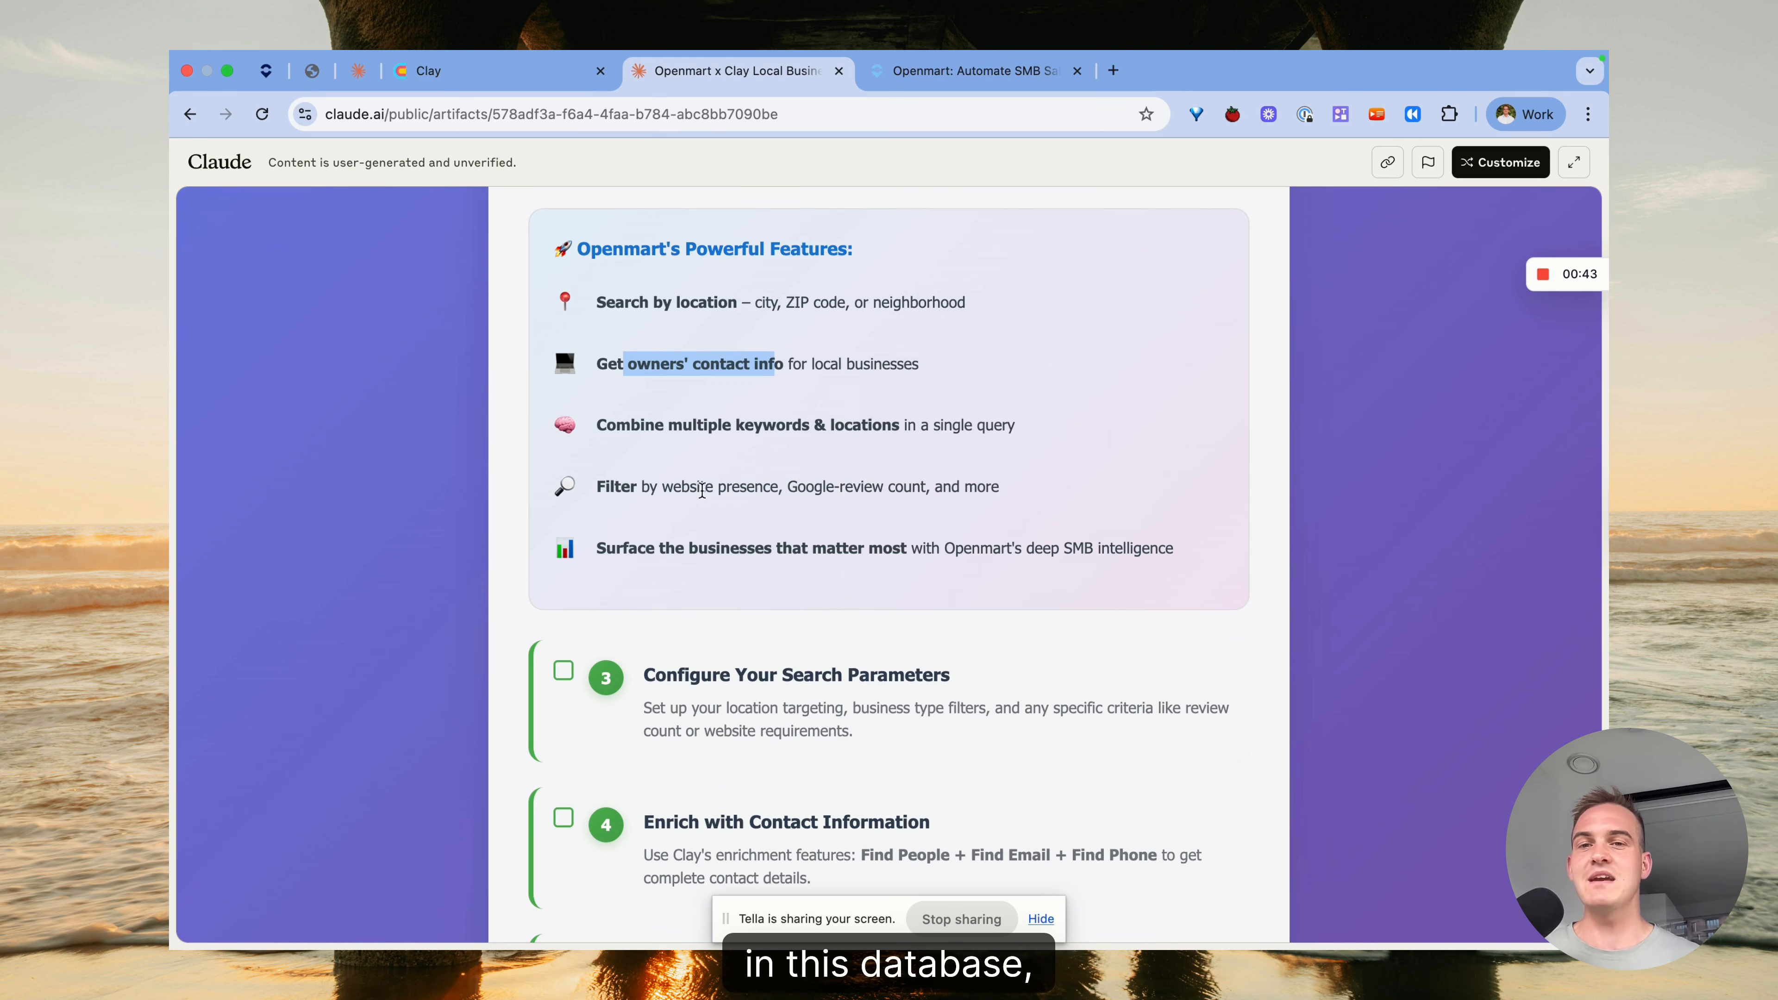
left_click_drag(673, 488, 864, 490)
left_click(796, 486)
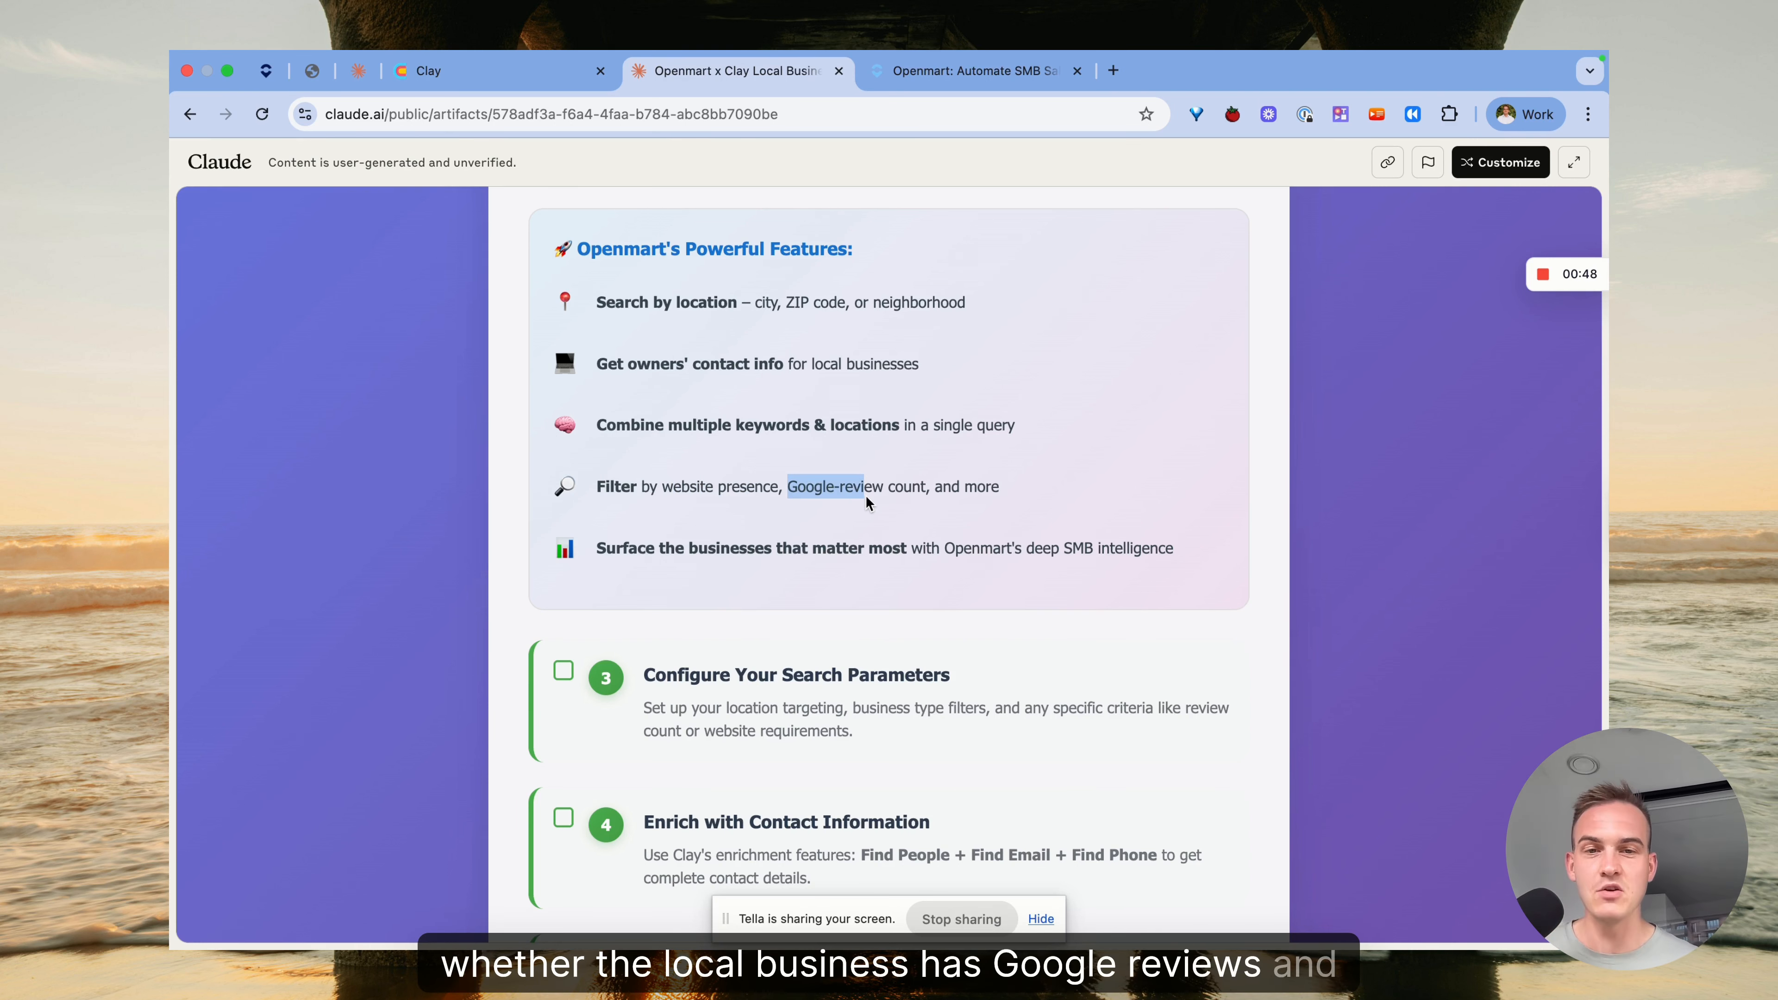
Switch to Clay and create a new workbook containing a blank table
left_click(499, 90)
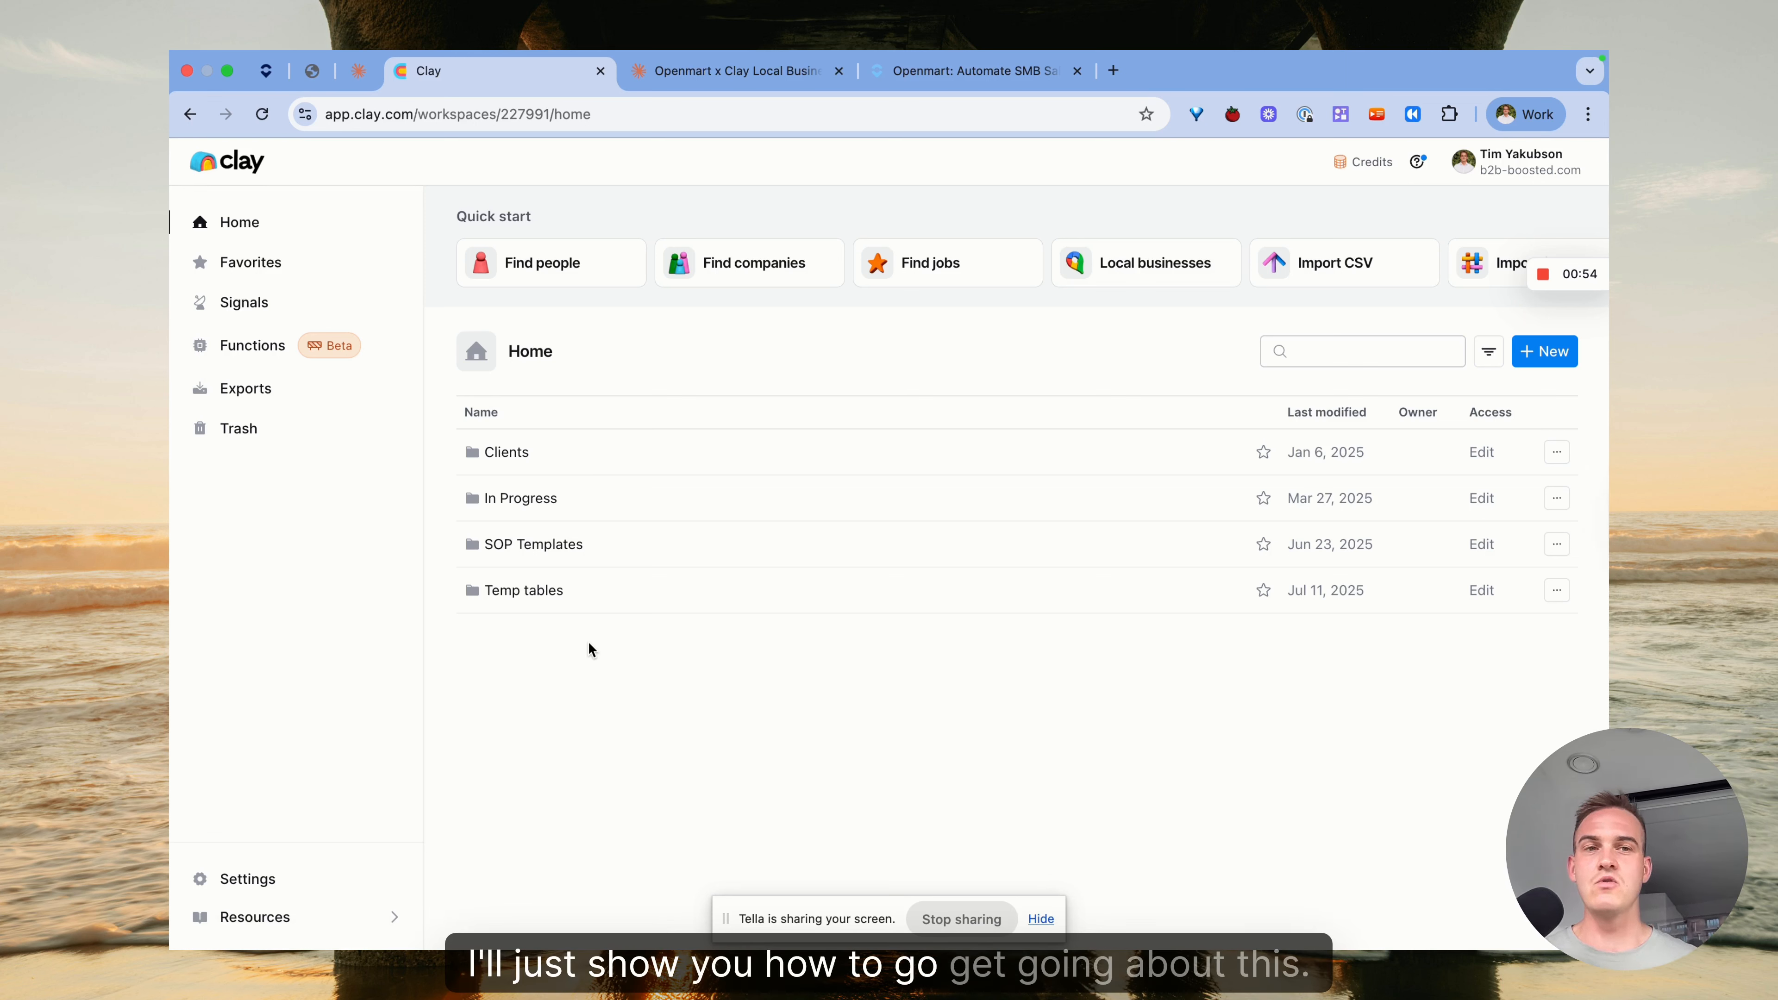
left_click(1551, 354)
left_click(1518, 398)
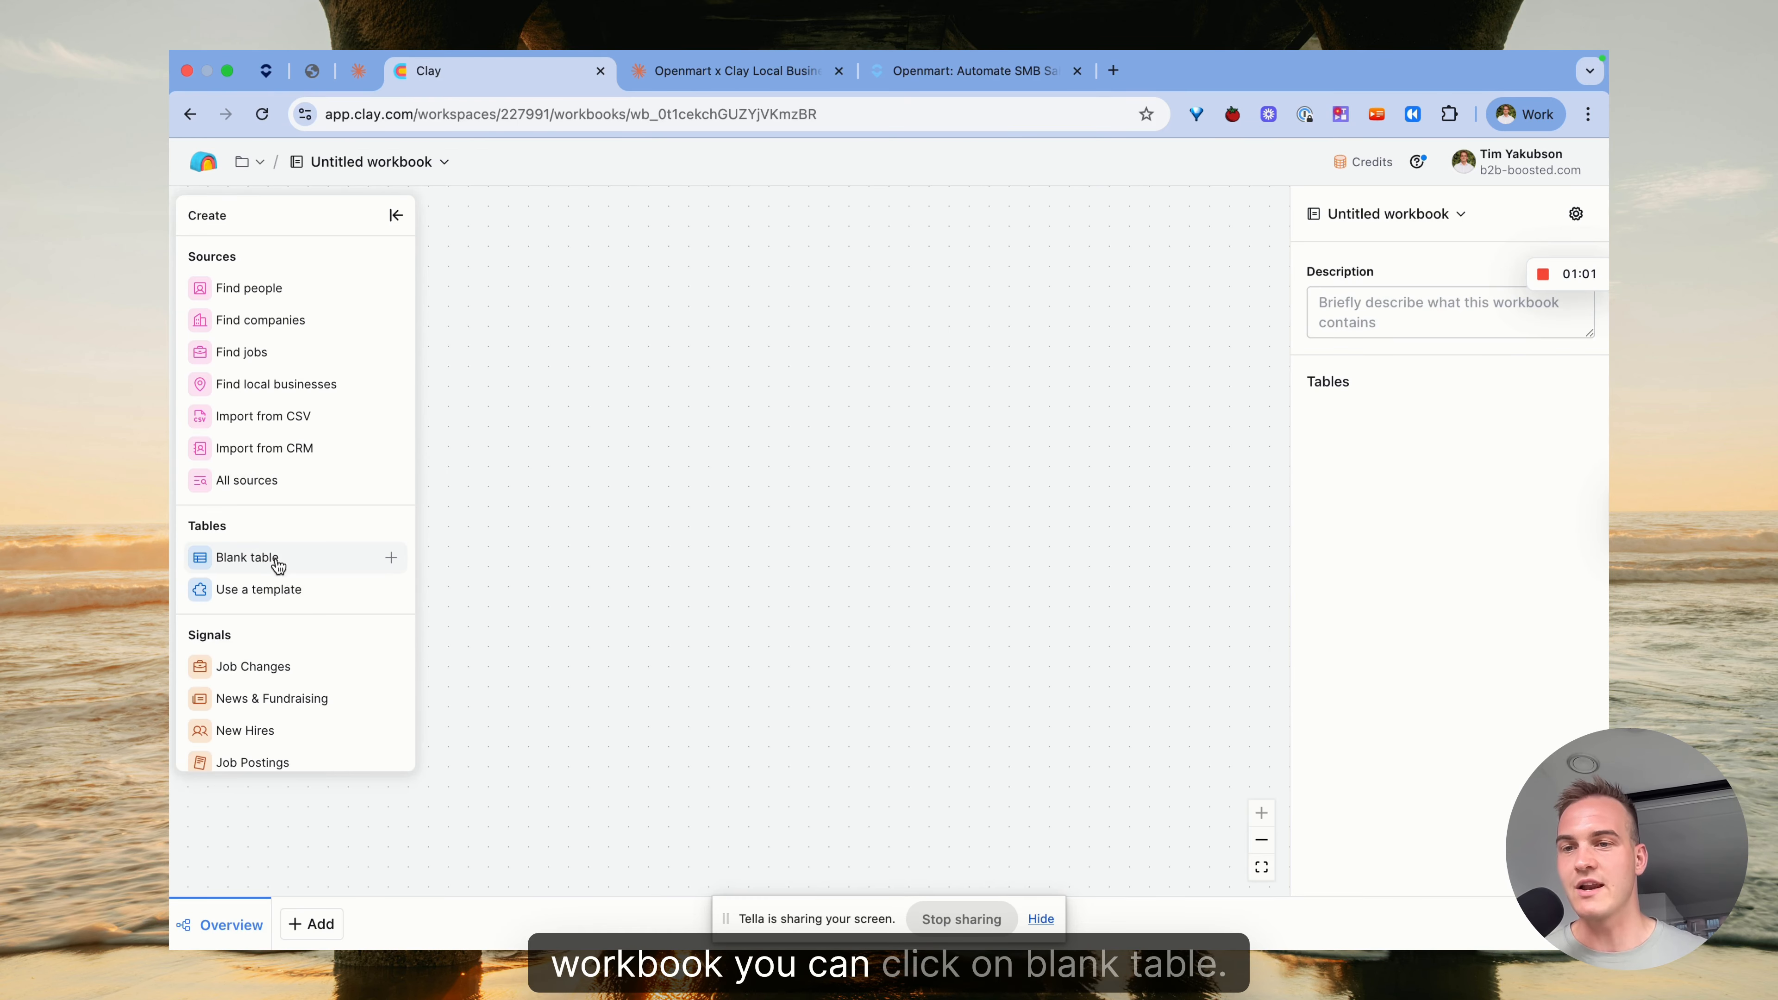
left_click(242, 558)
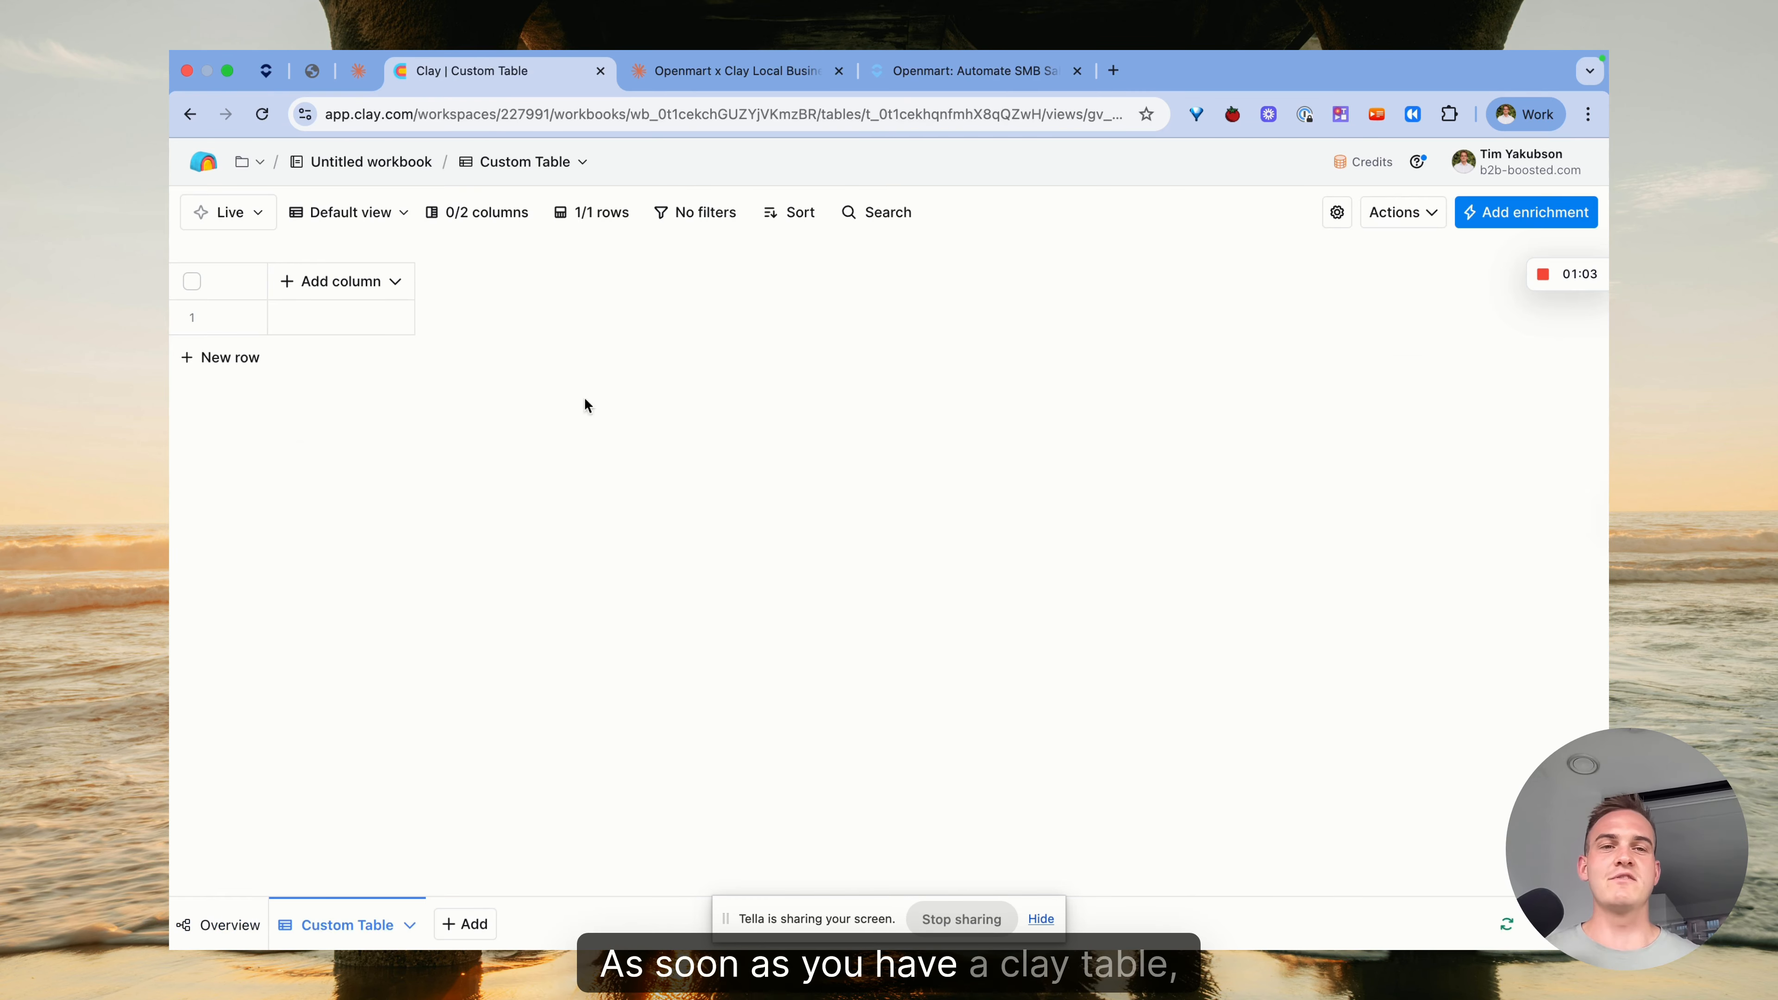
Add the Find local businesses using Openmart source to the table, using the Clay-managed Openmart account
left_click(1399, 212)
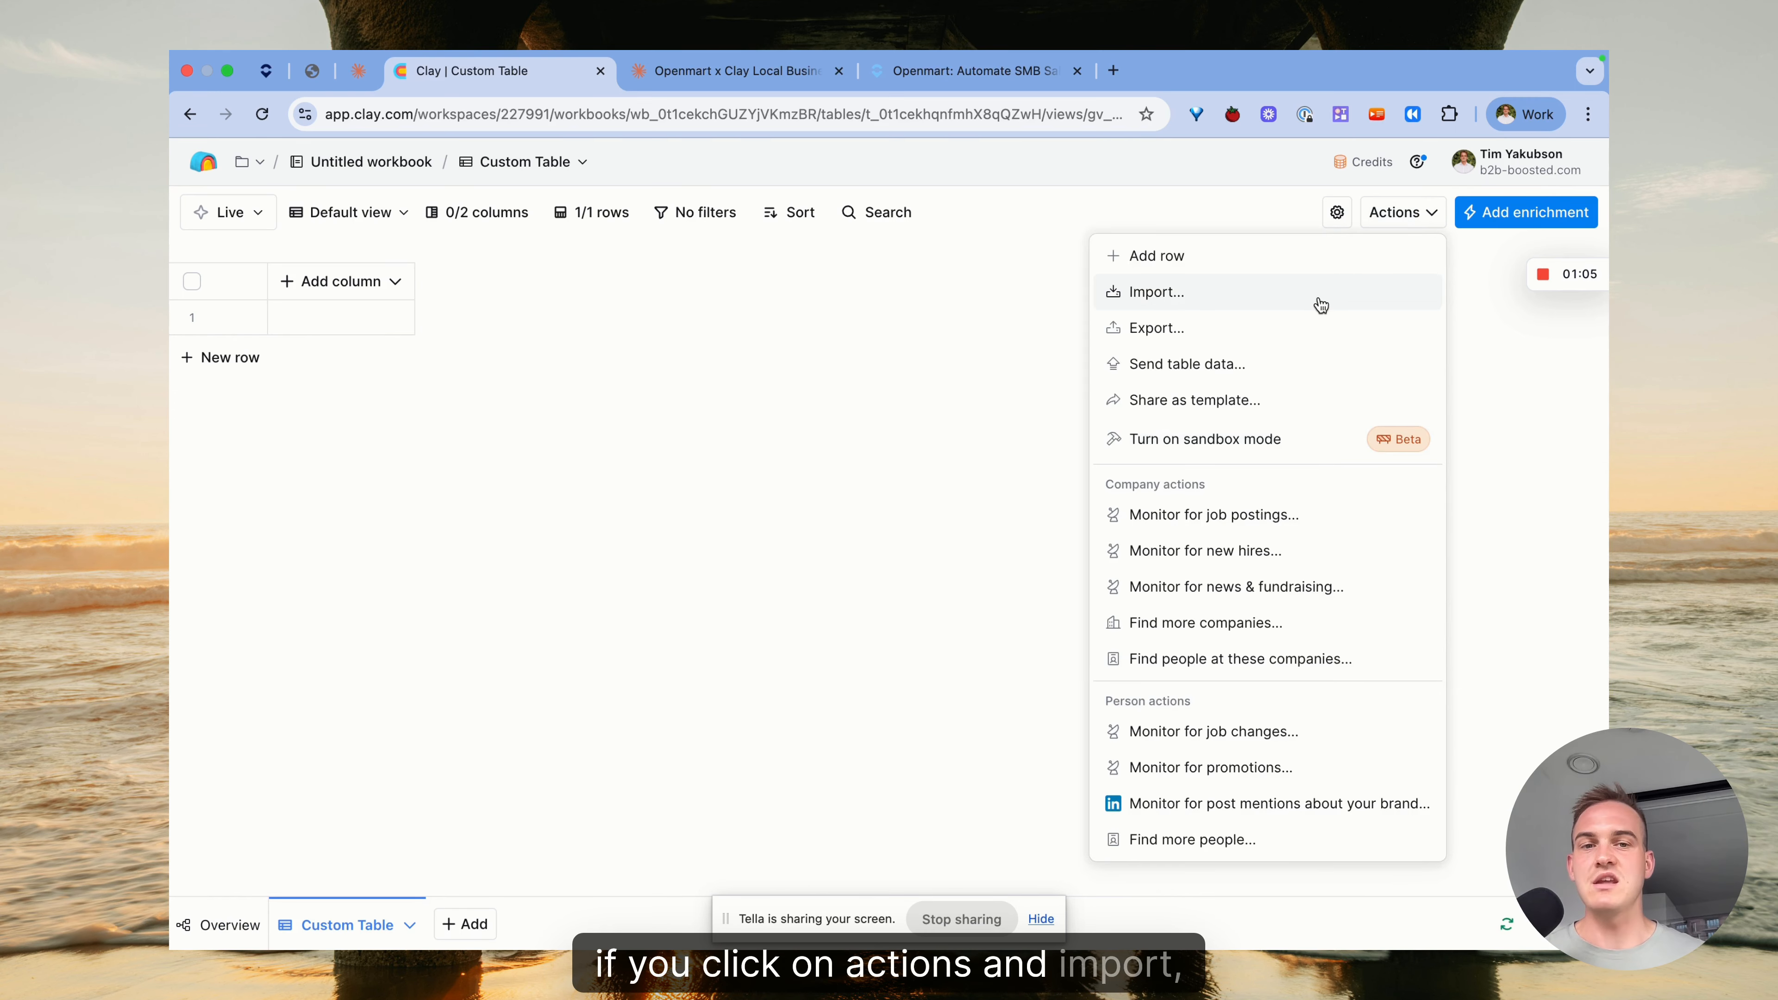
left_click(1321, 306)
type("openmart")
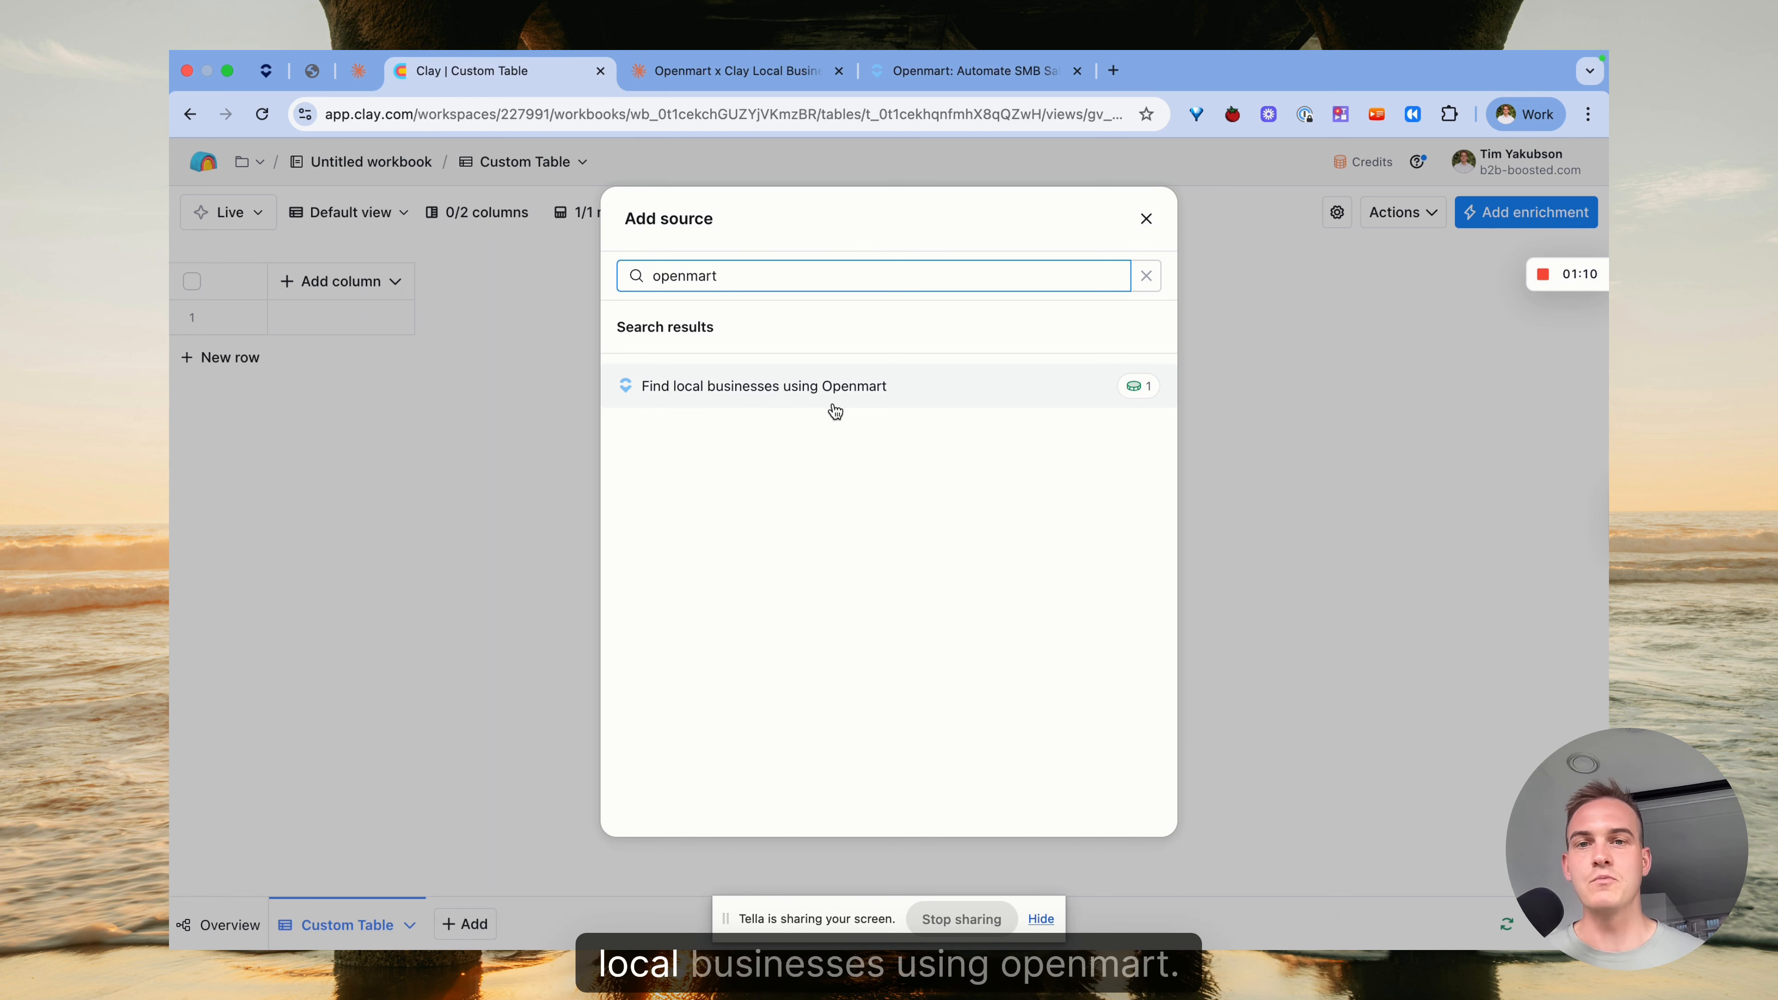
left_click(835, 402)
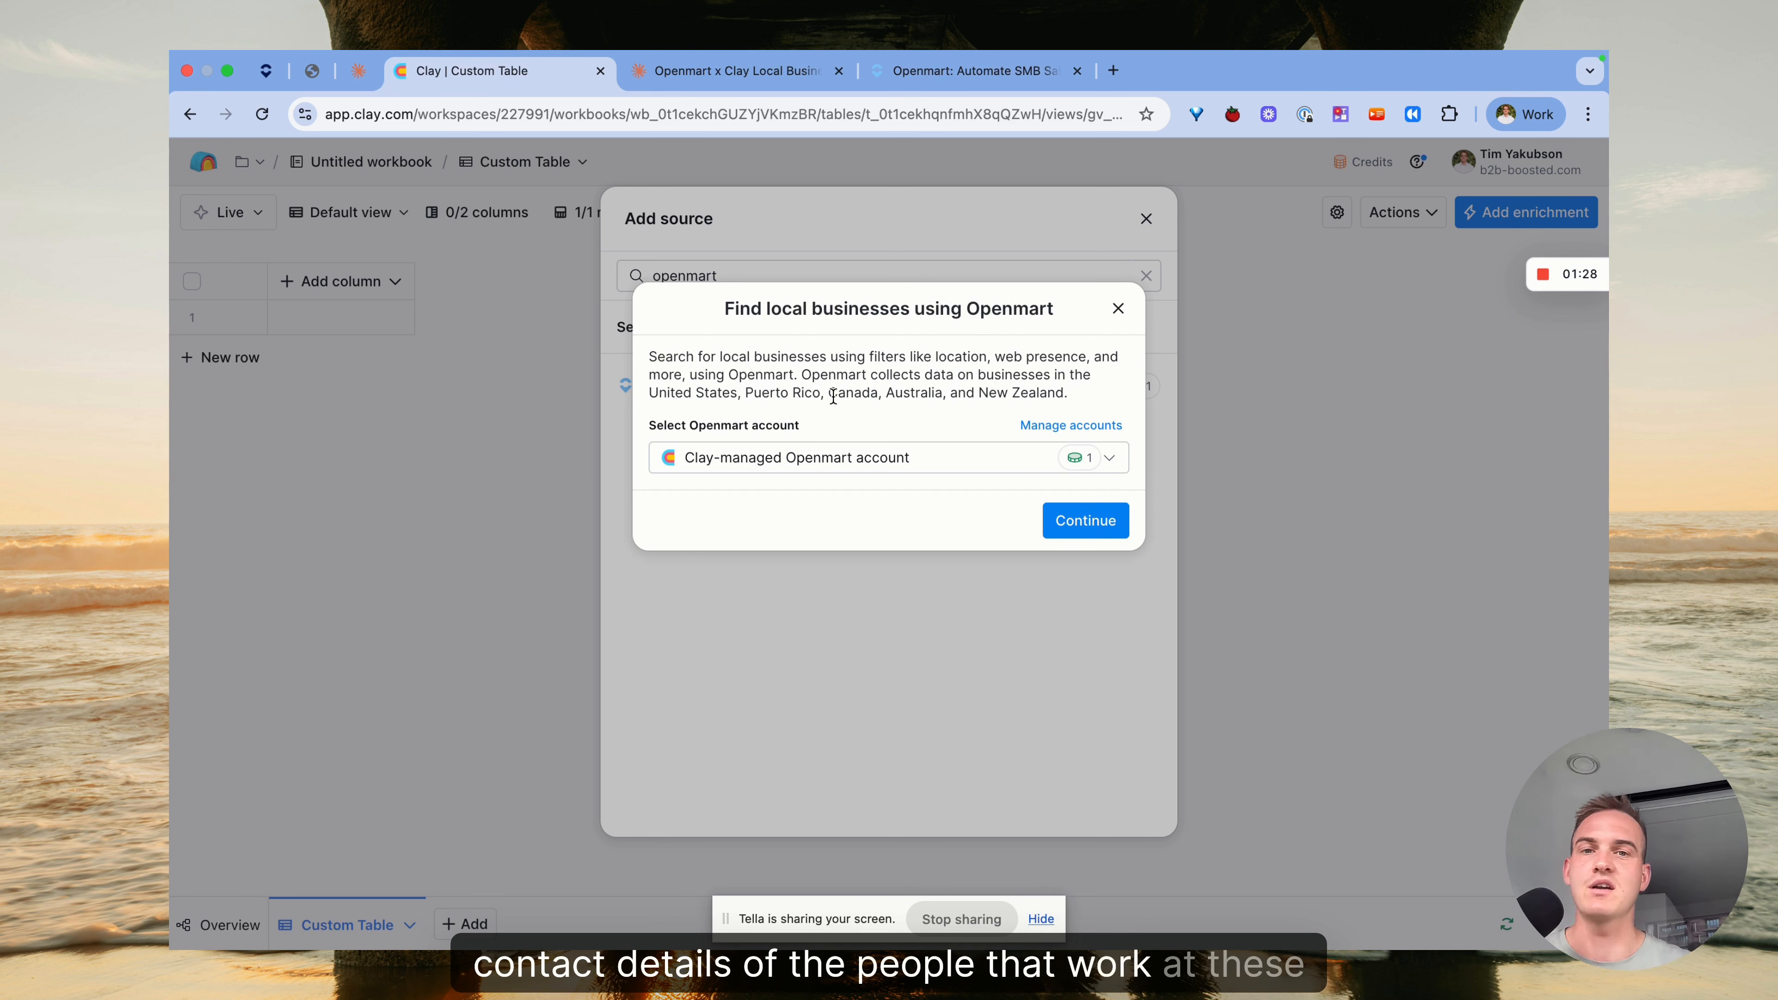
left_click(1087, 525)
Add "italian restaurant" as the search term for the Openmart business search
left_click(755, 394)
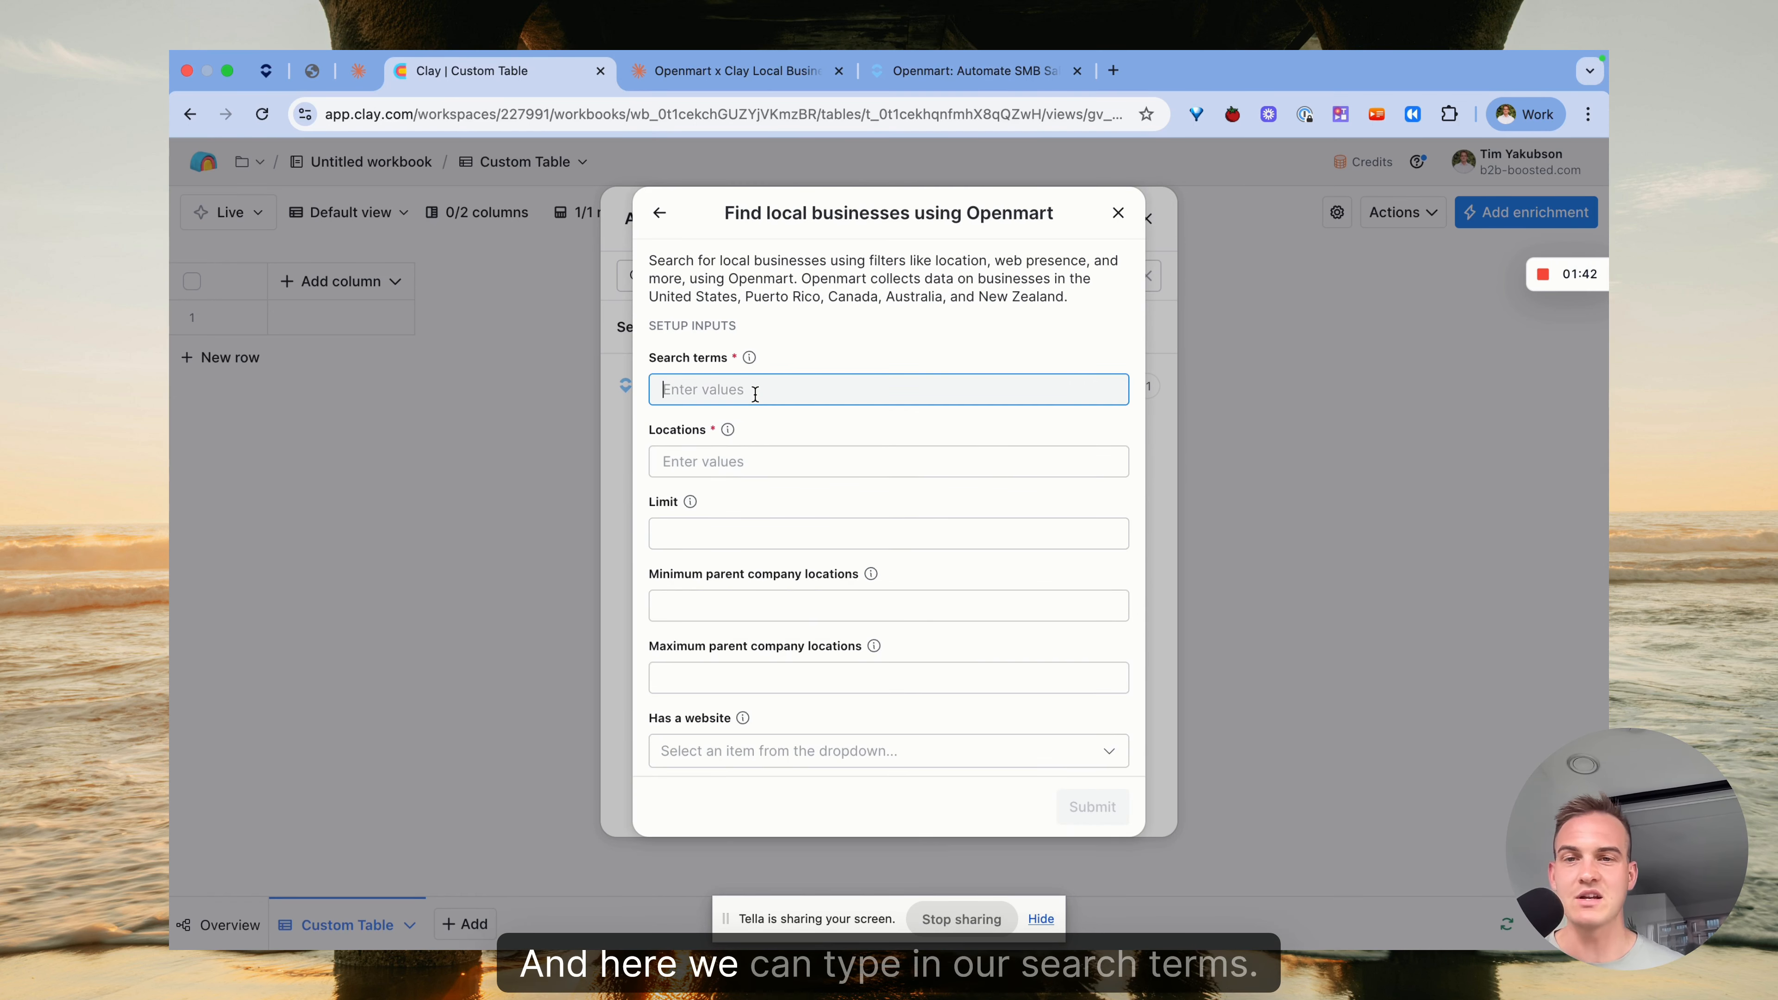
type("ital")
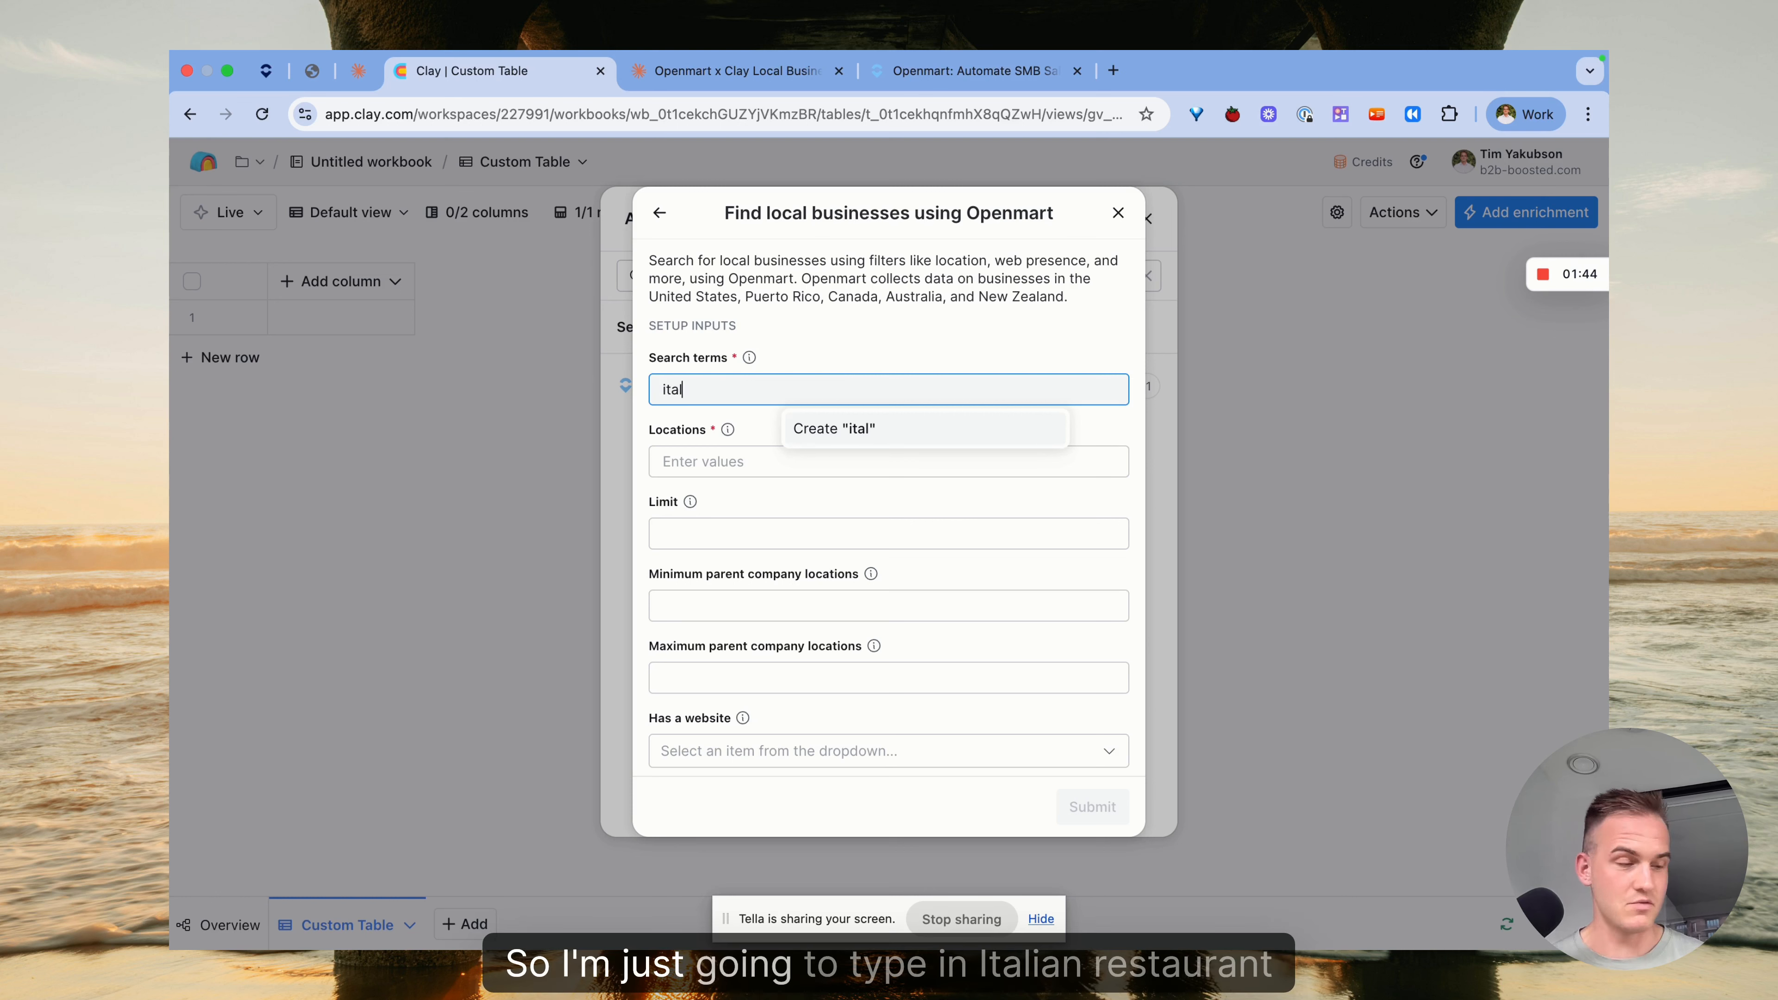
type("ian restaurant")
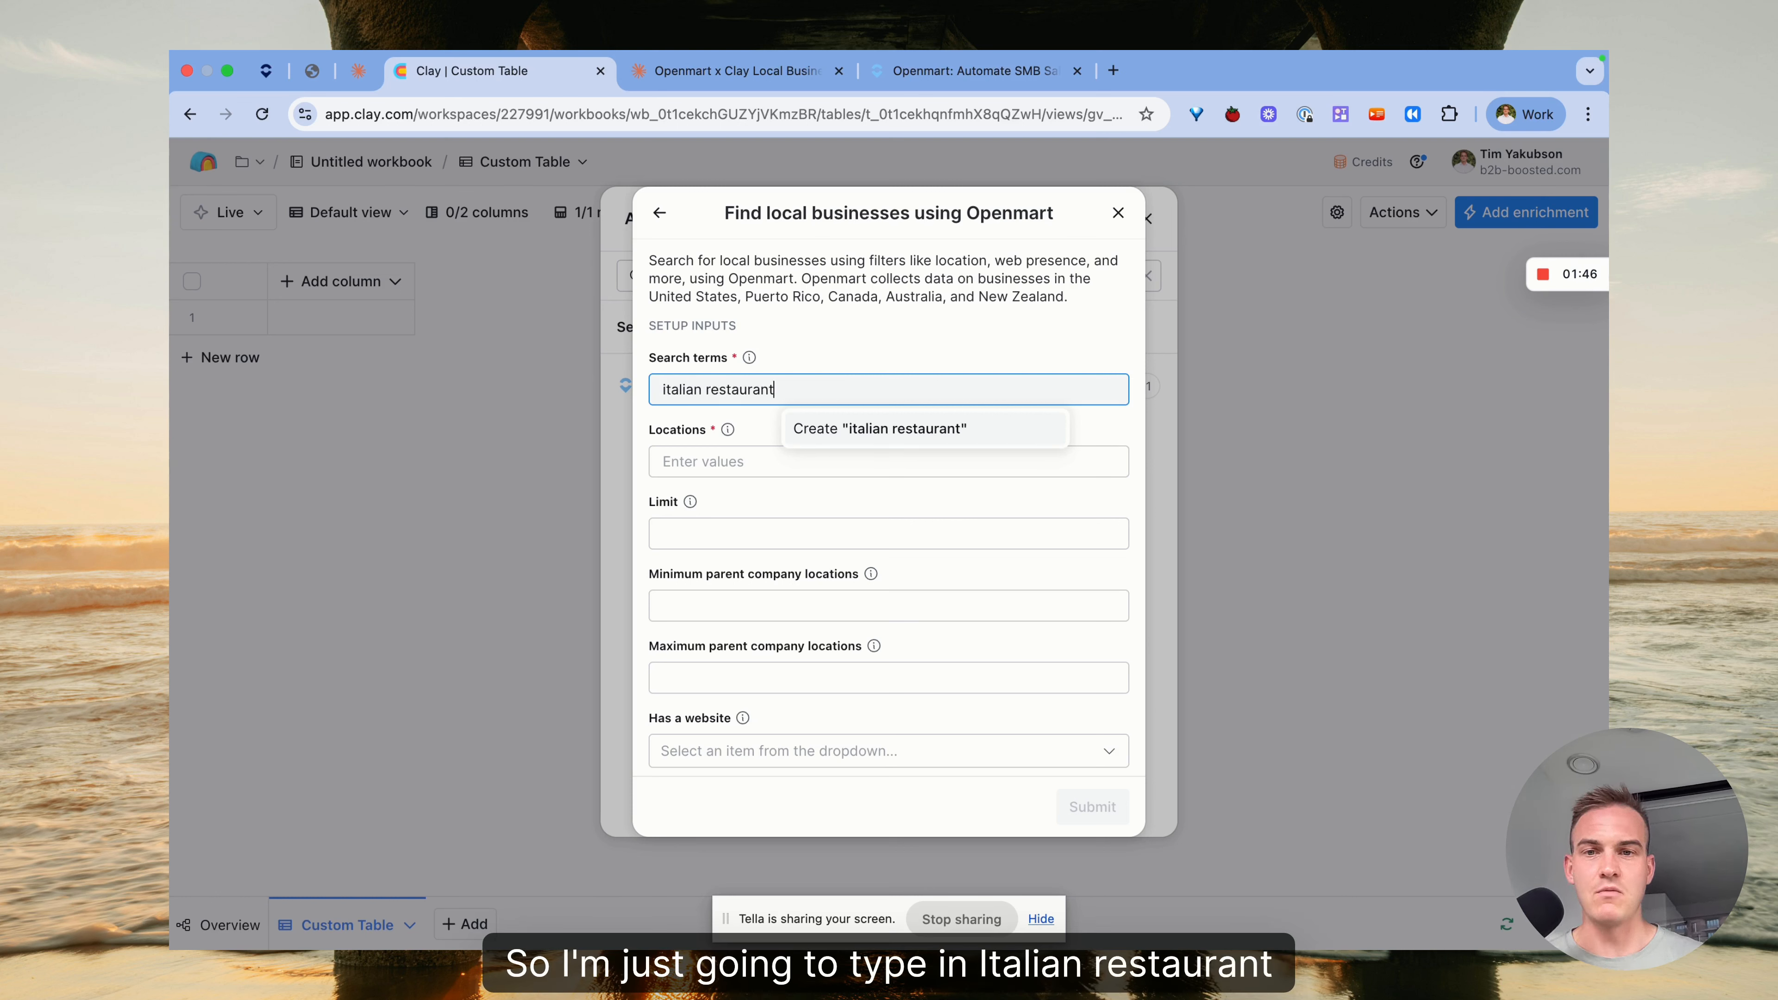
key("Return")
Add New York as the search location and set the limit to 20 businesses
left_click(803, 460)
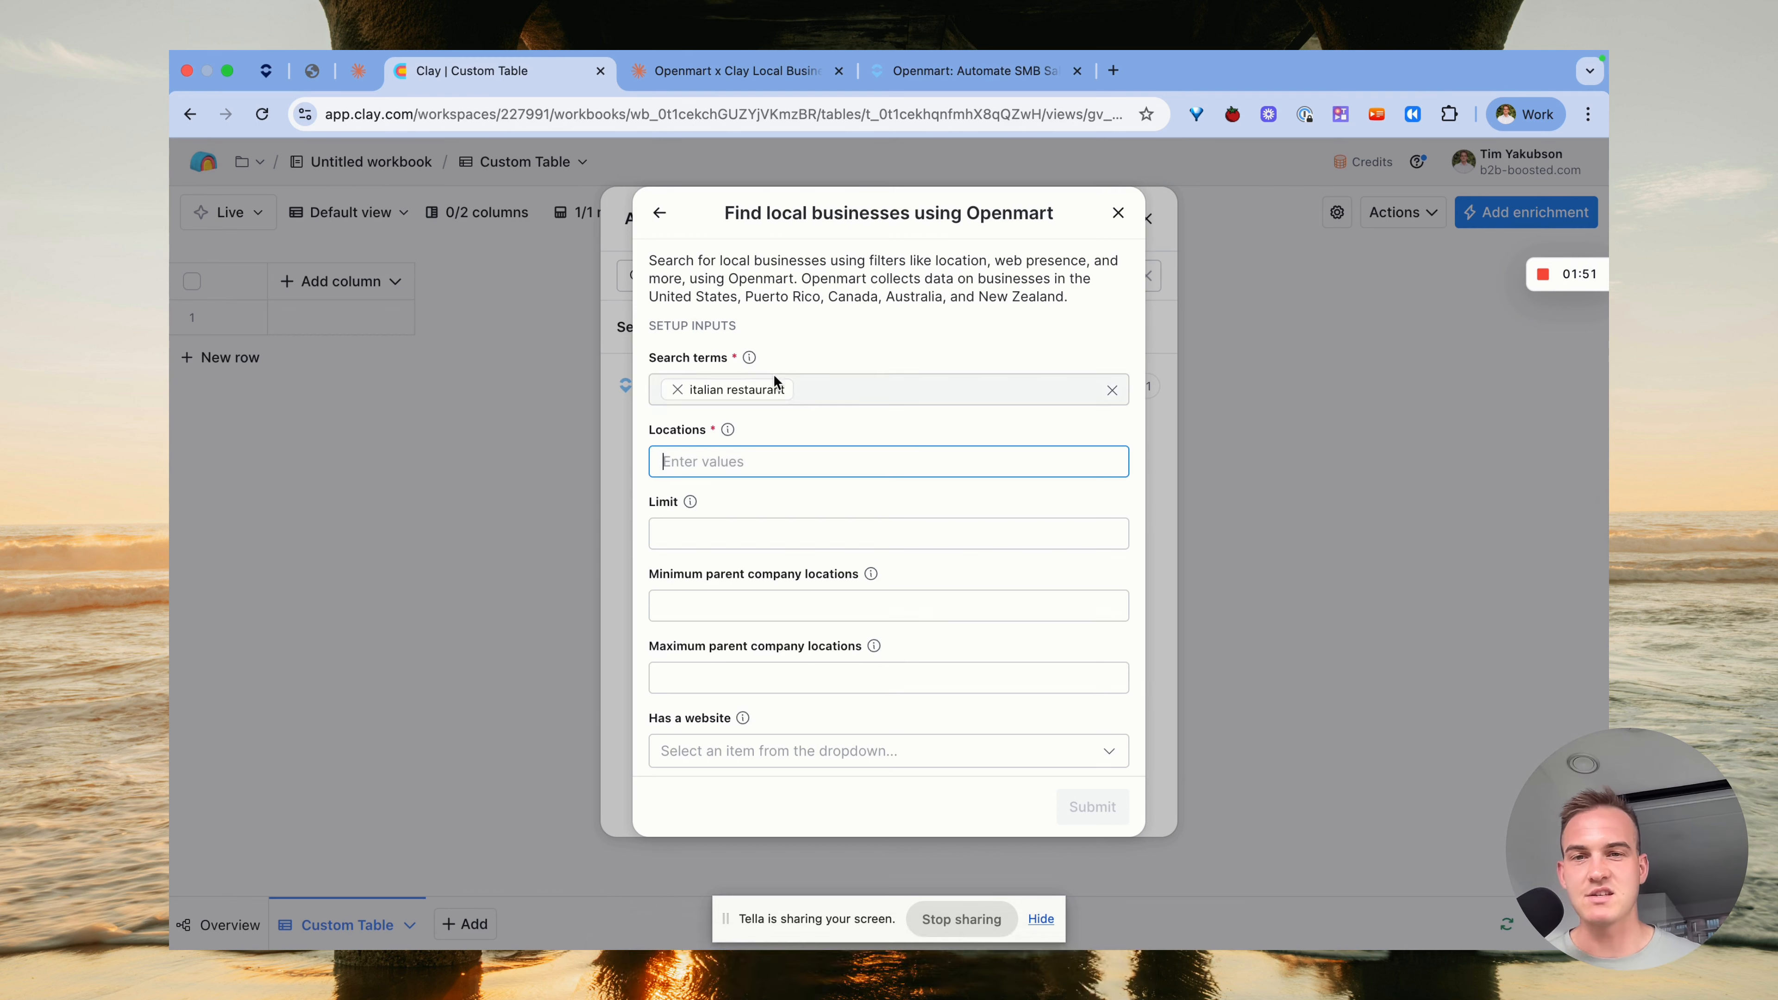
left_click(749, 294)
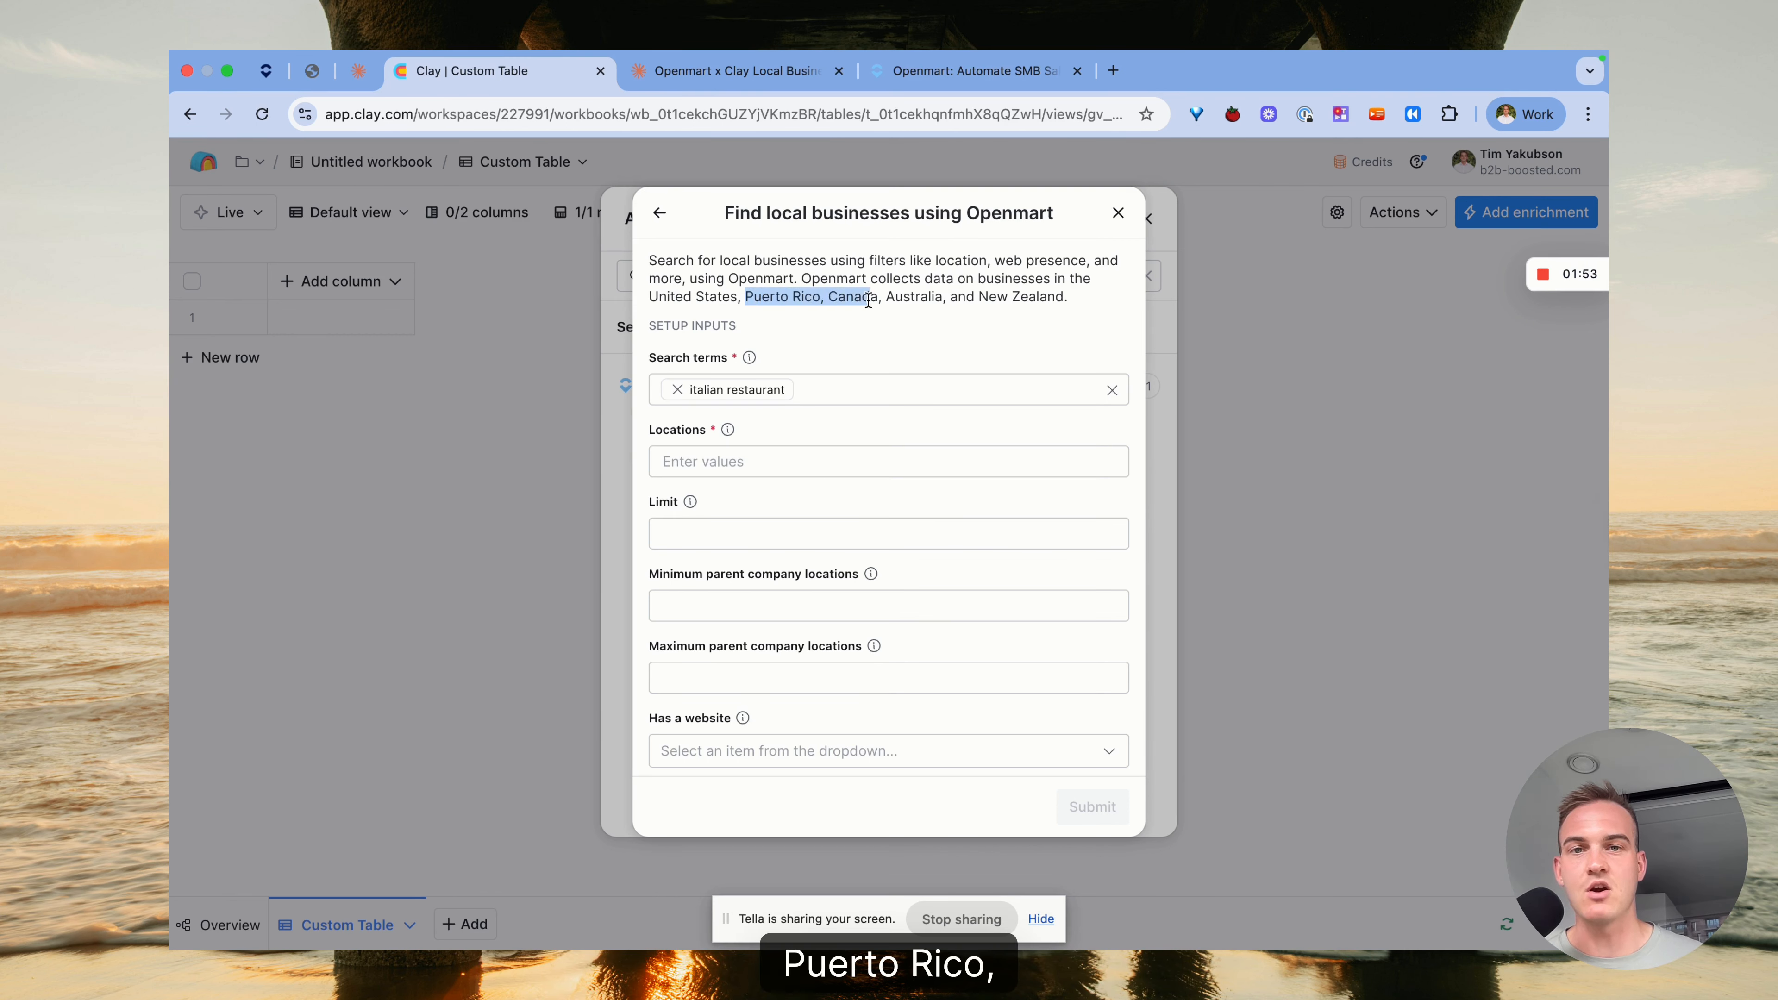
left_click_drag(869, 299, 1060, 306)
left_click(796, 460)
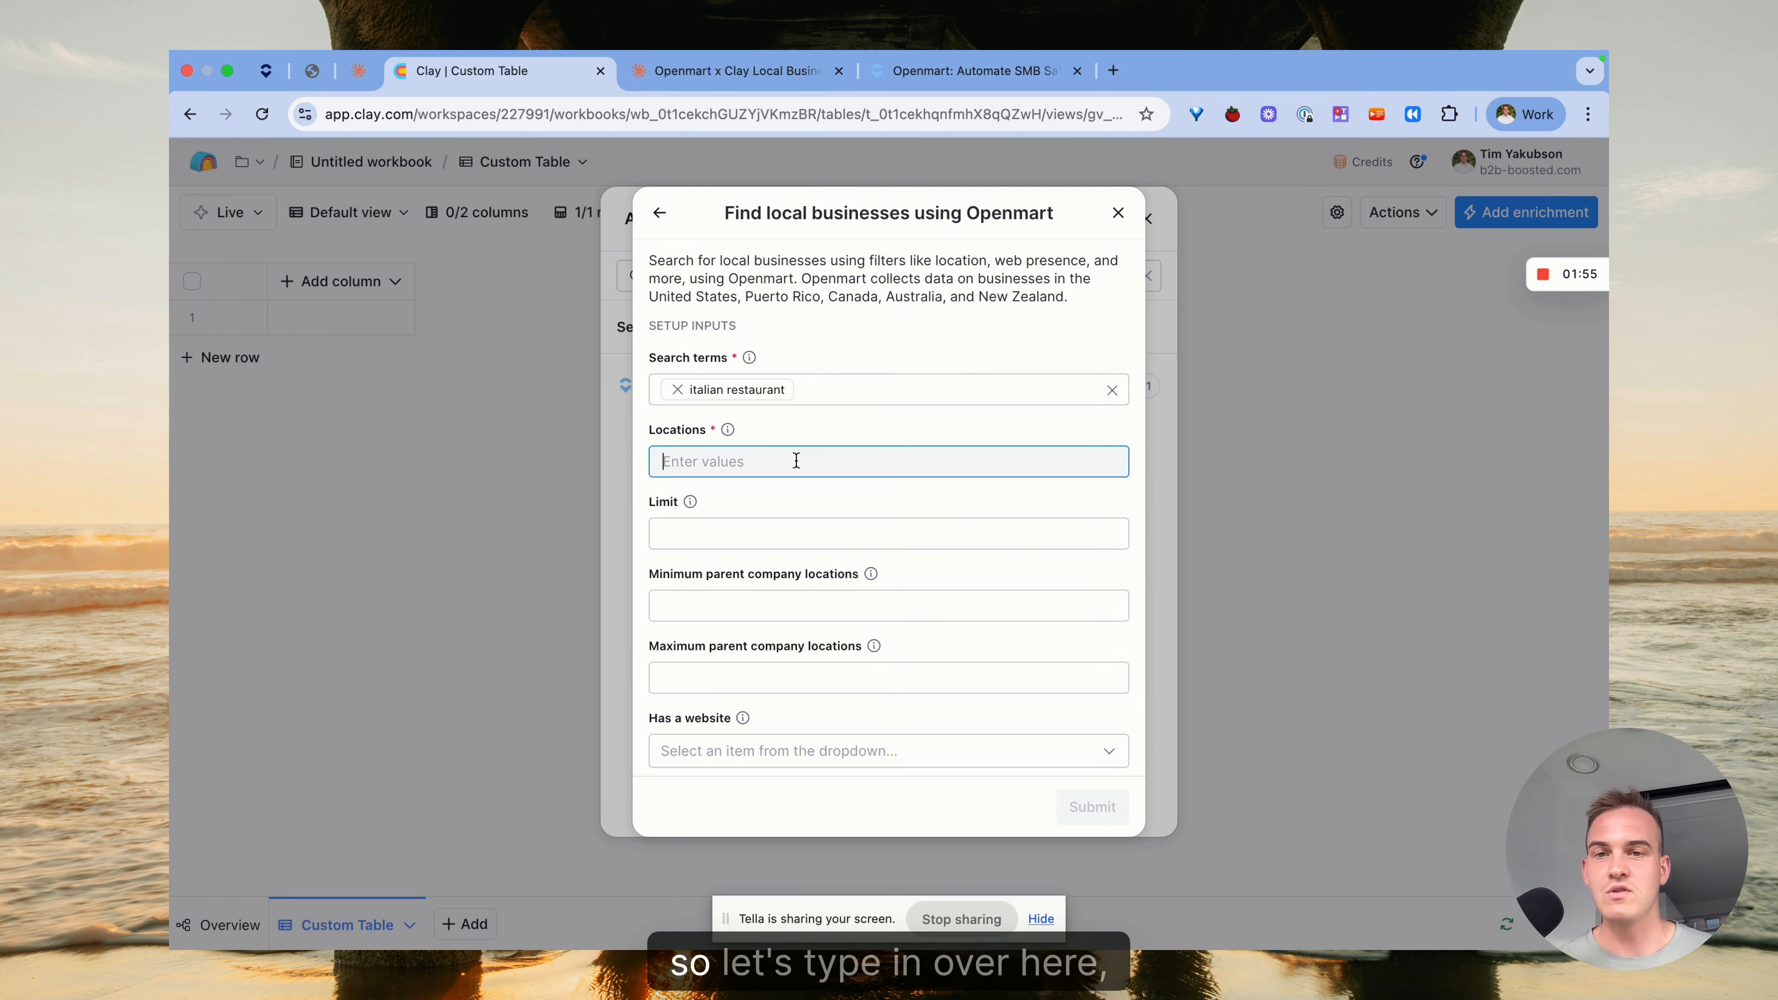
type("New York")
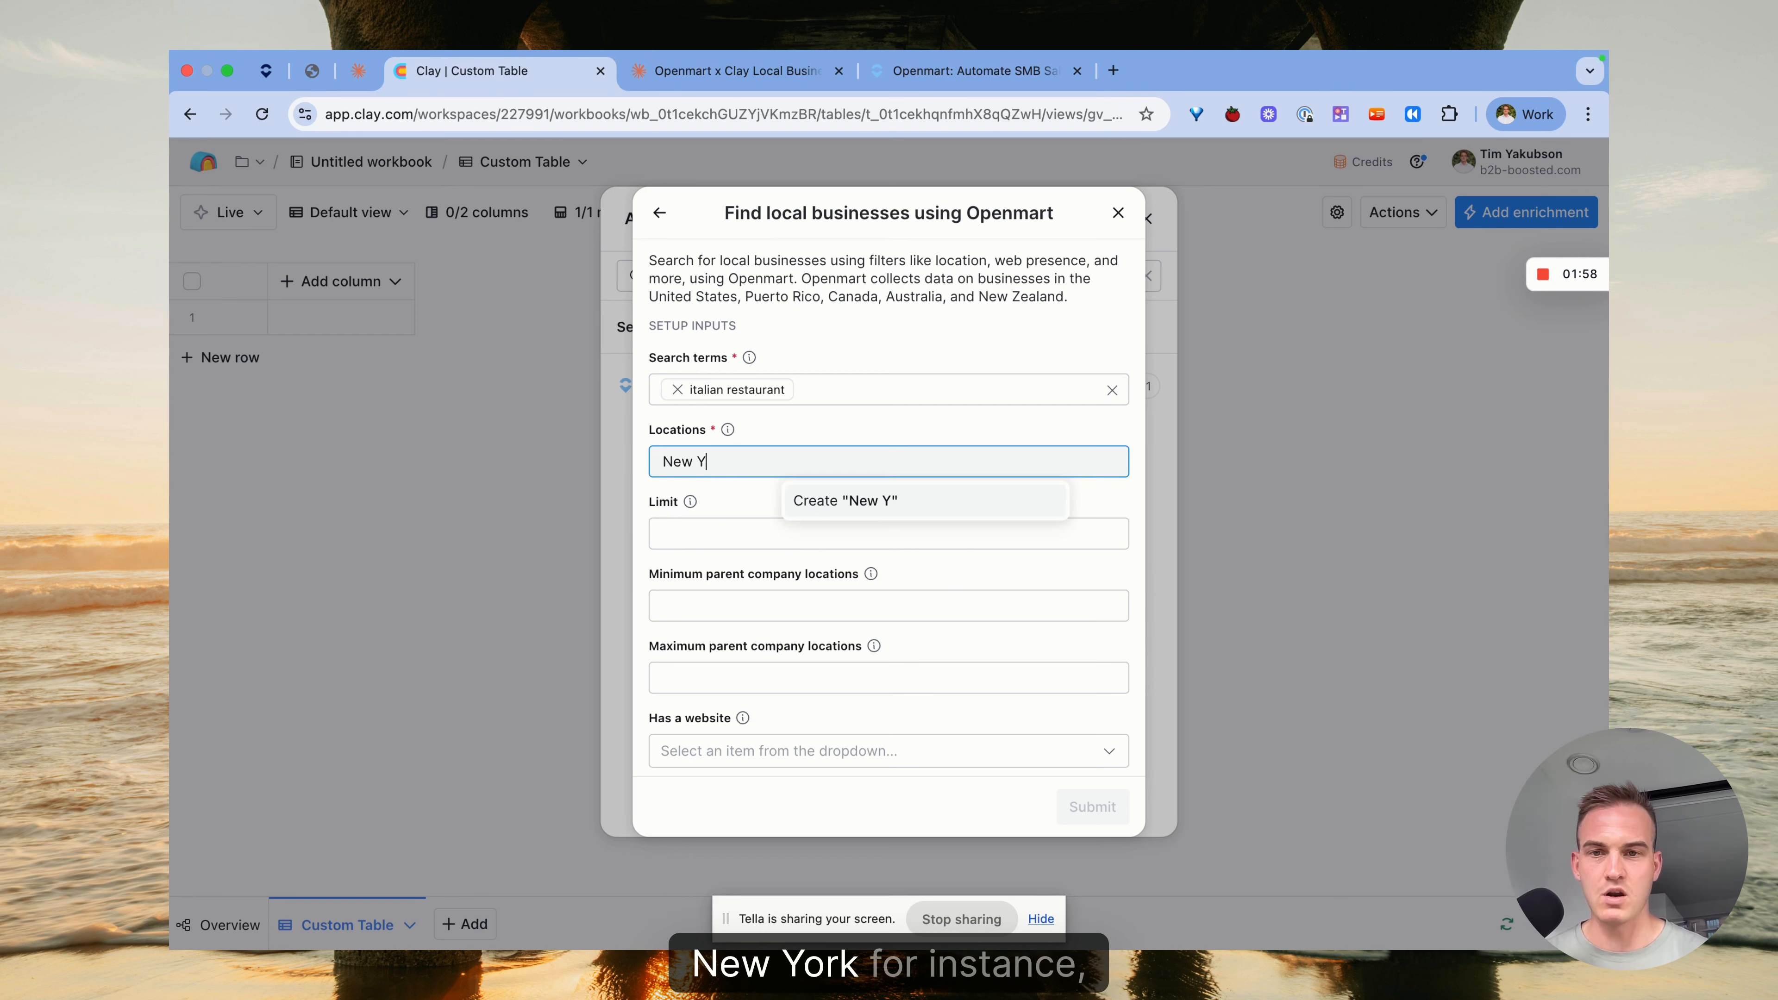
key("Return")
left_click(775, 529)
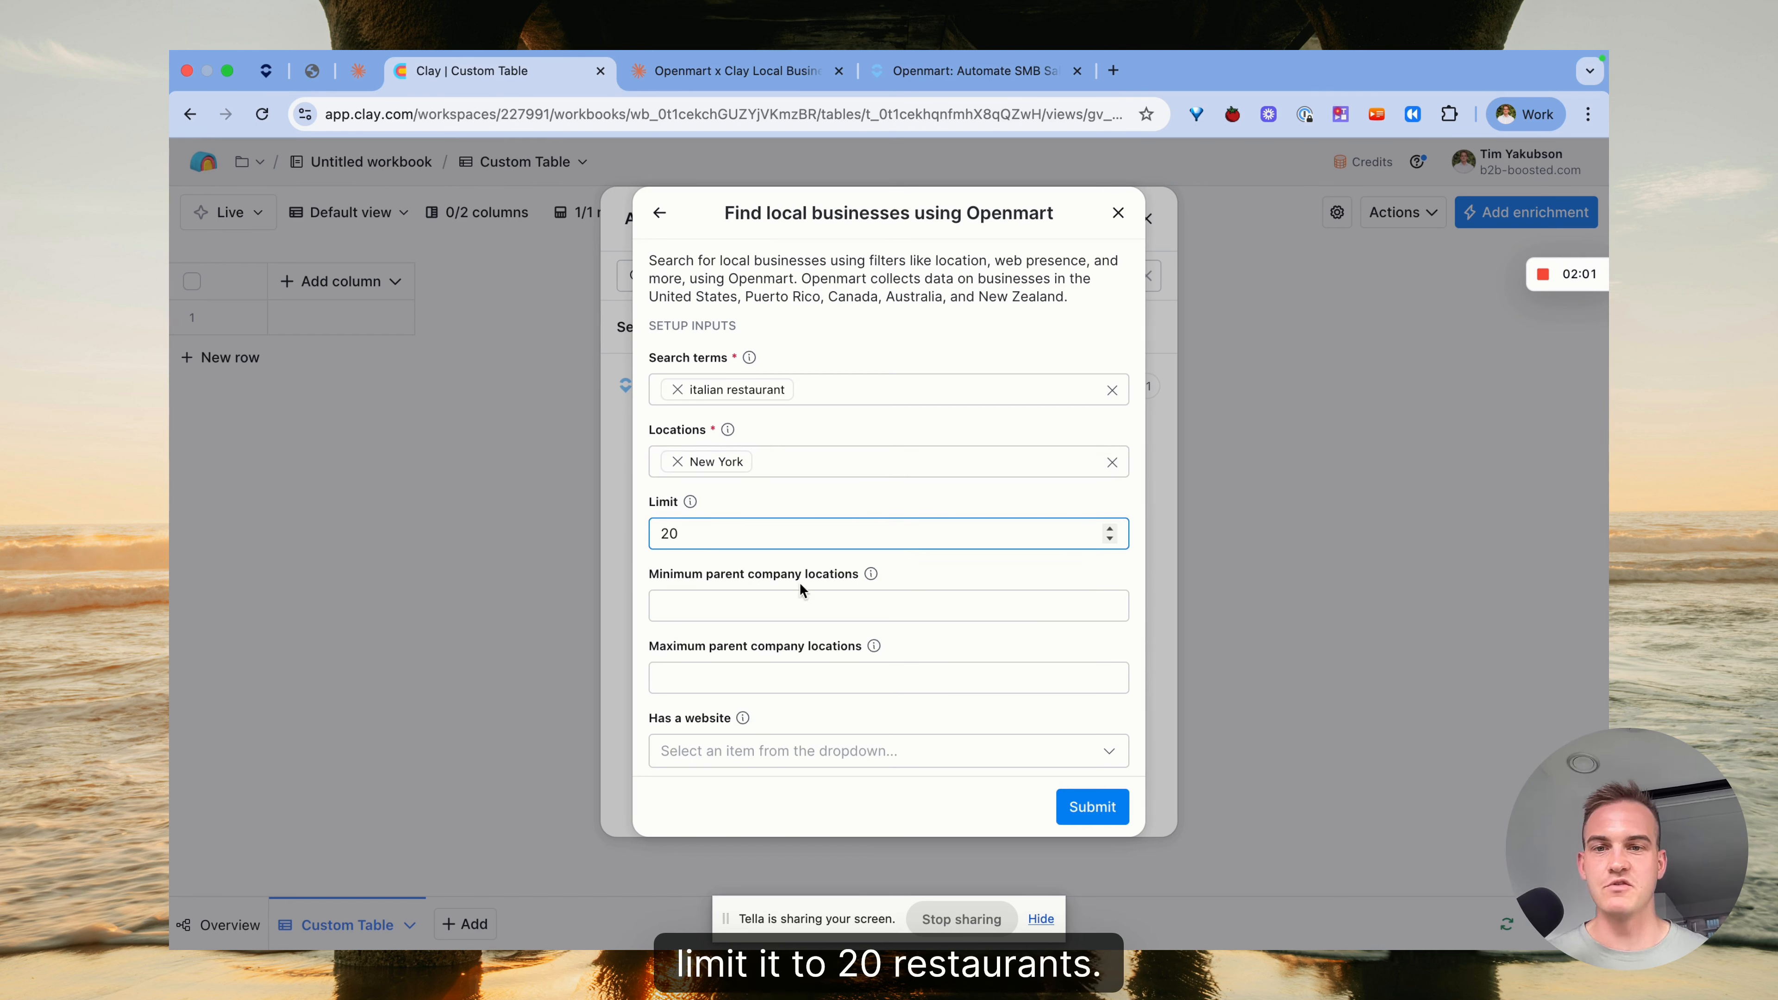
left_click(797, 604)
type("1")
scroll(752, 501, "down", 2)
left_click_drag(661, 439, 858, 439)
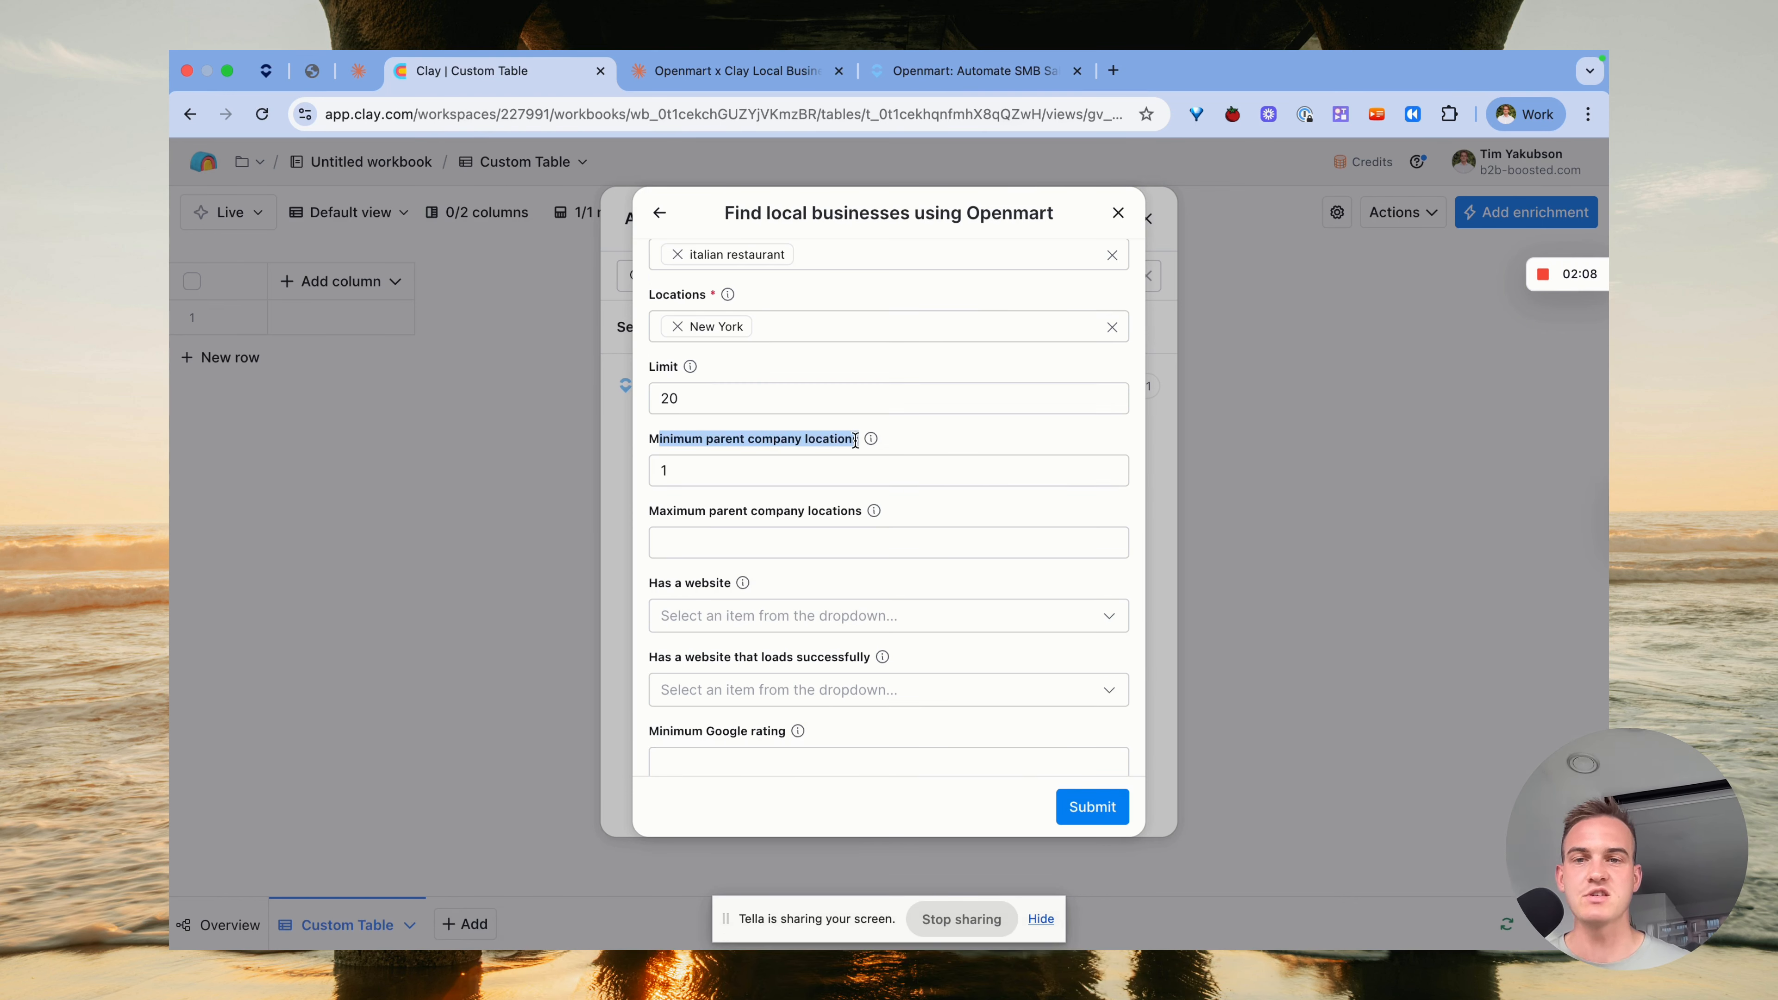
left_click(824, 468)
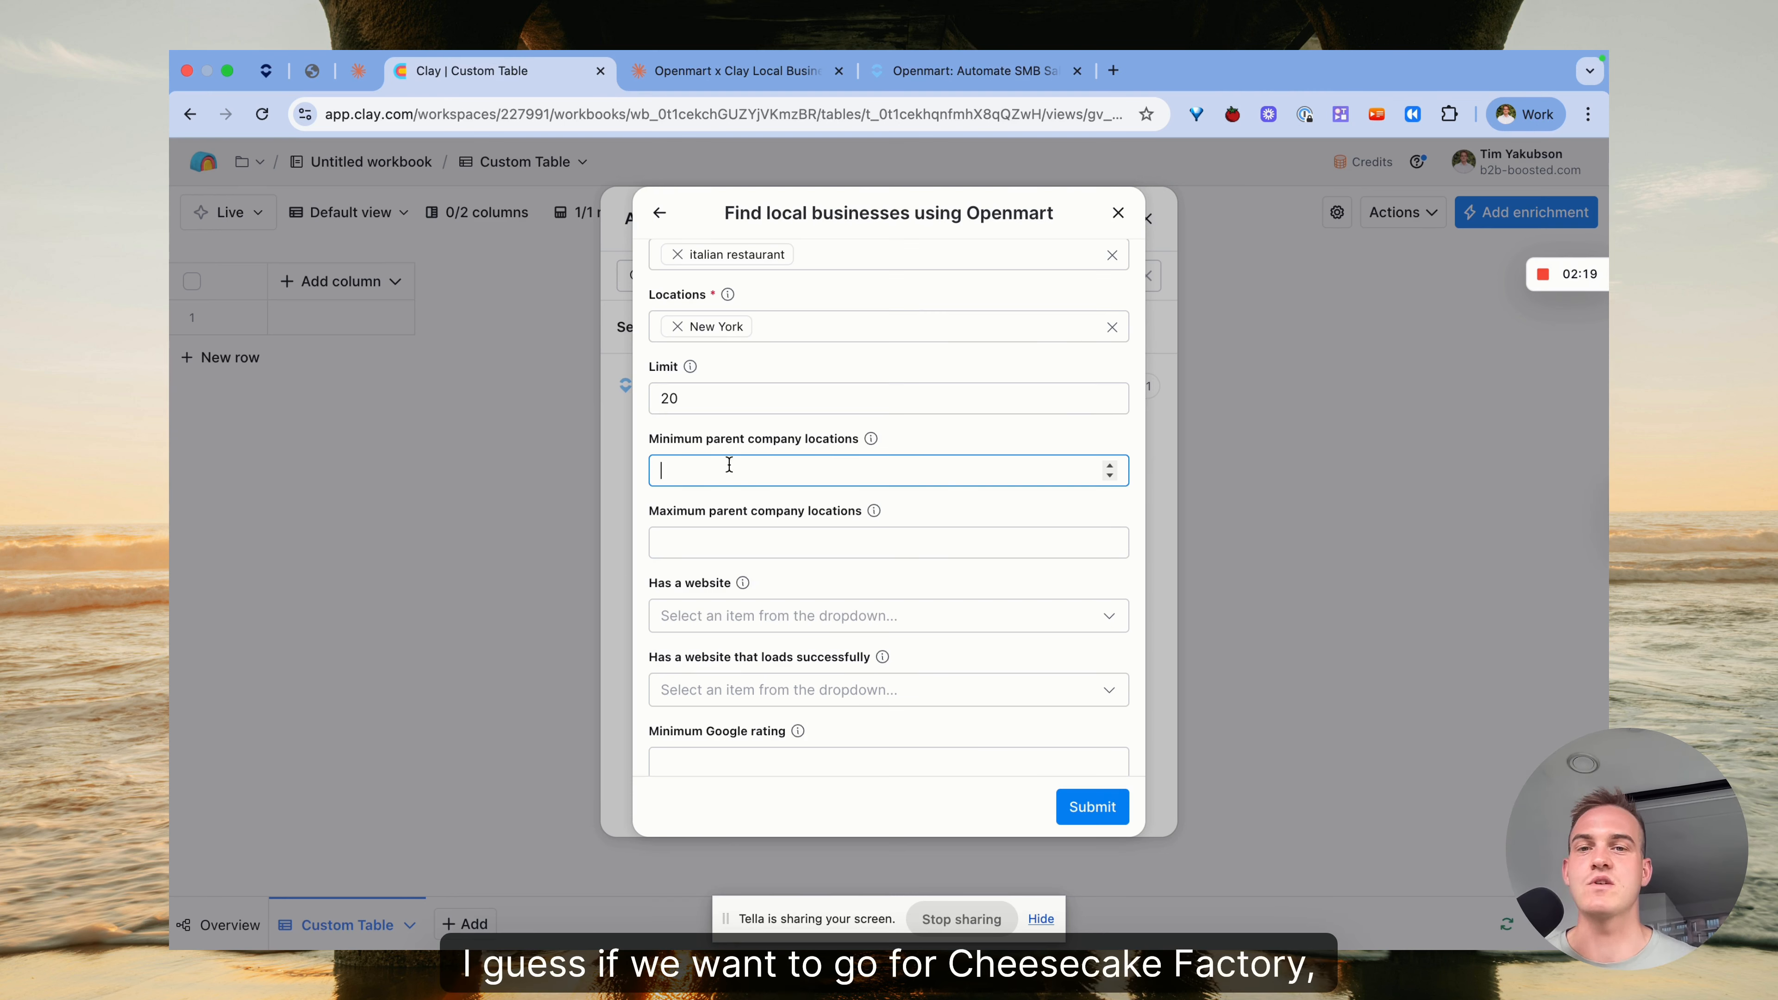
type("10")
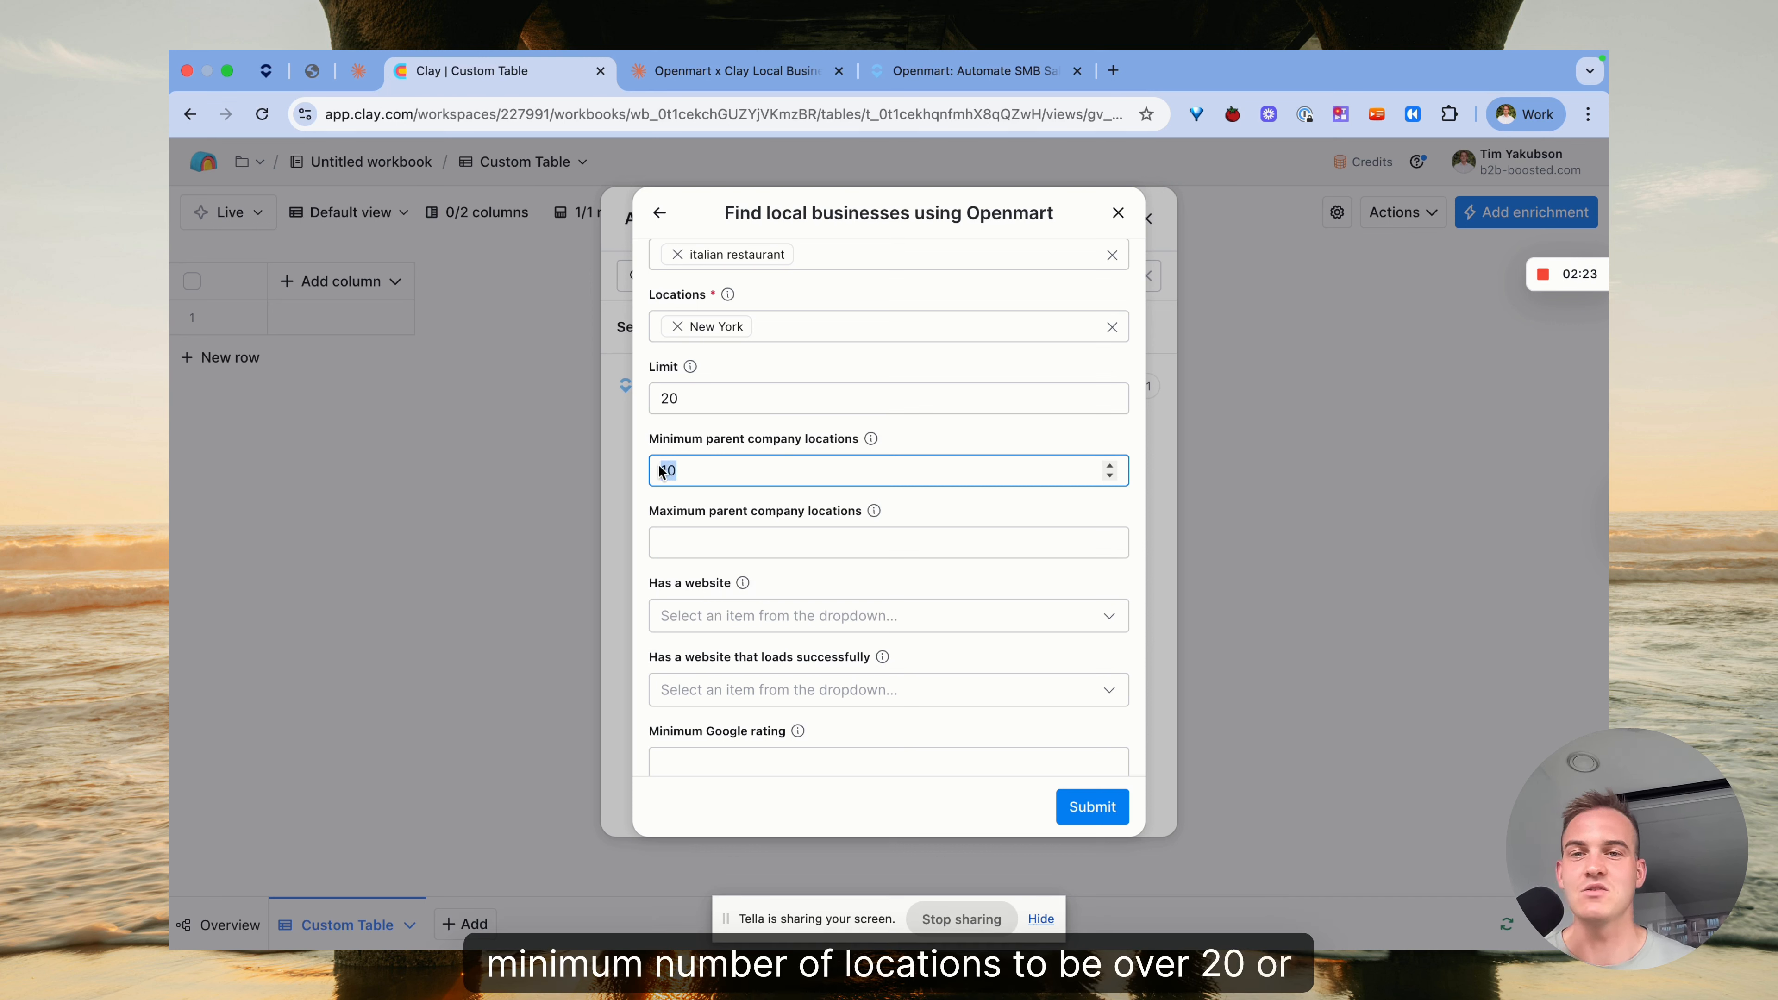
type("1")
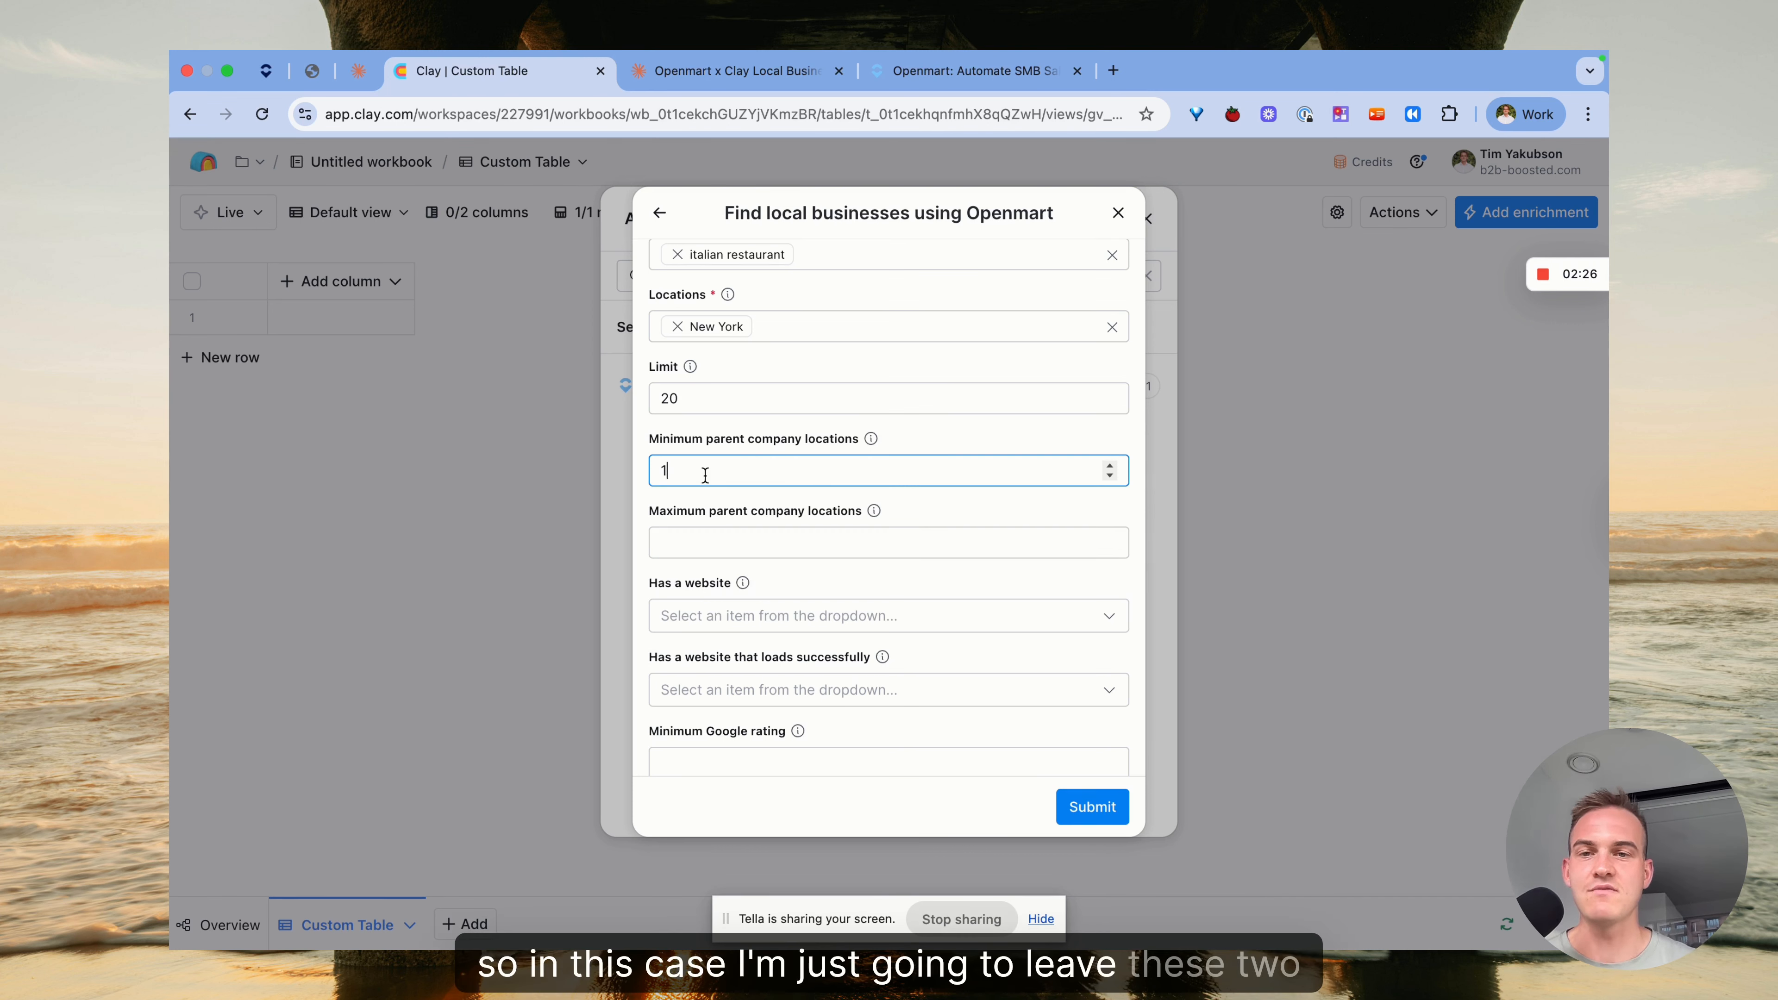
key("BackSpace")
Filter for businesses with the options "Has a website" and "Has a website that loads successfully"
left_click(774, 616)
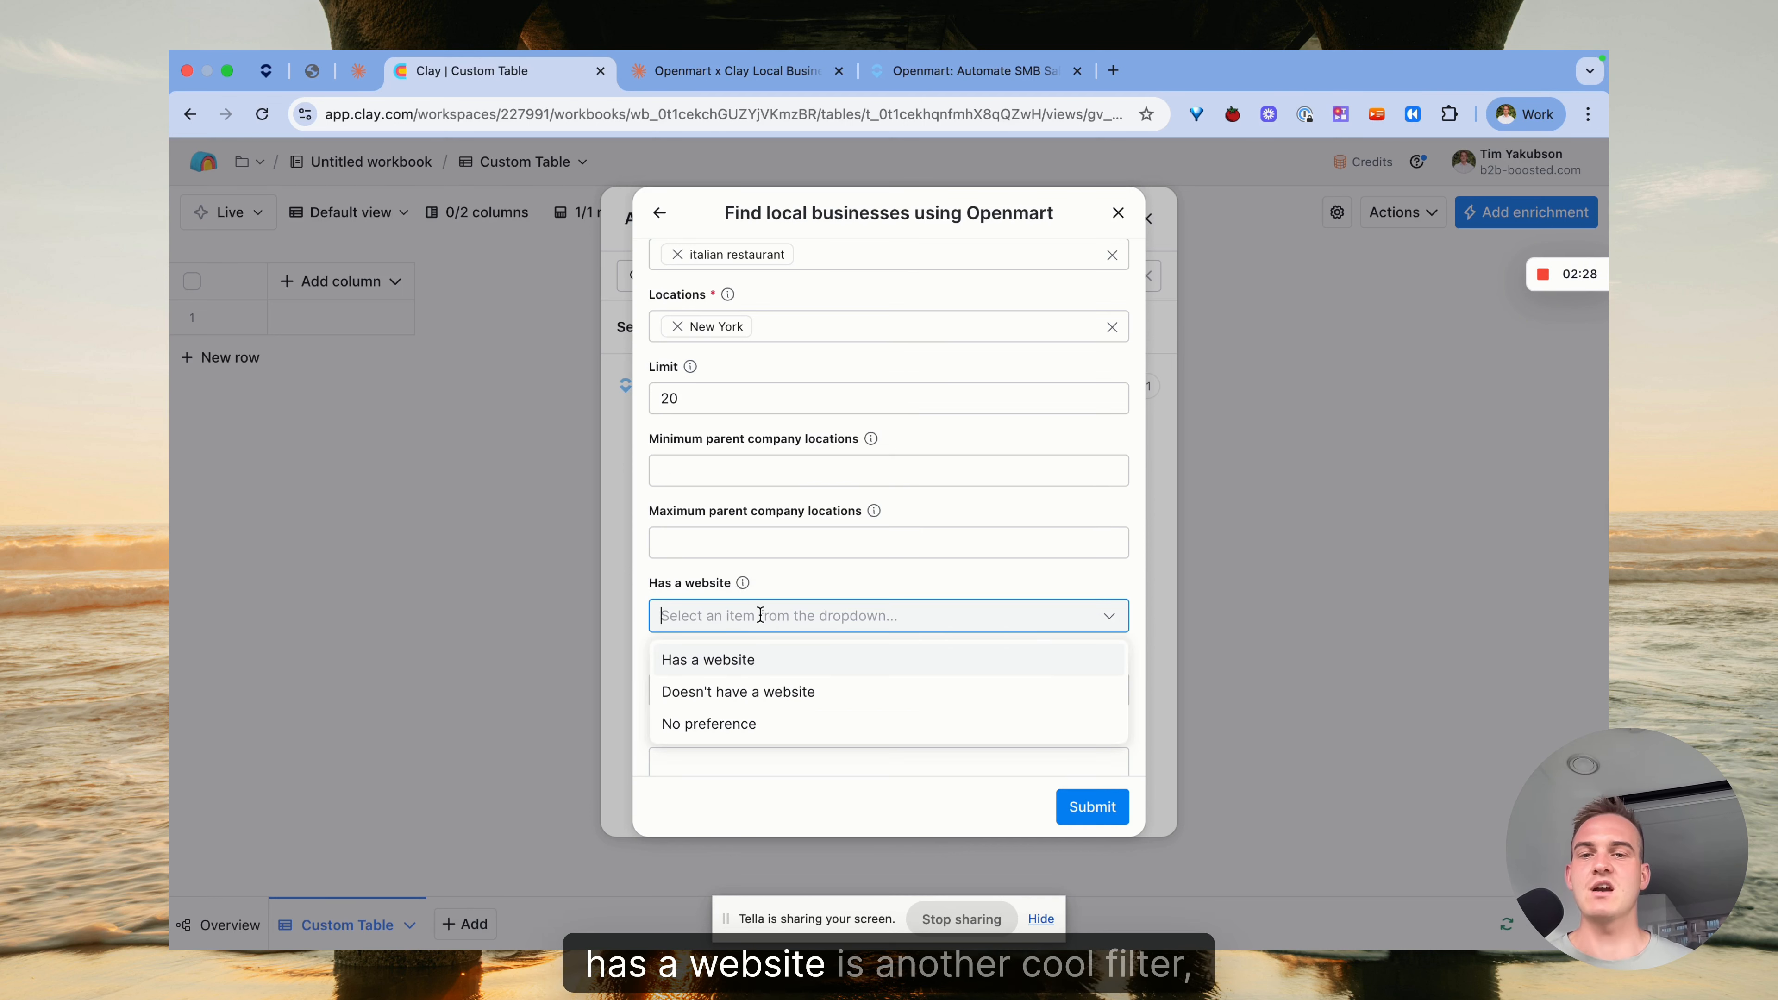
left_click(728, 659)
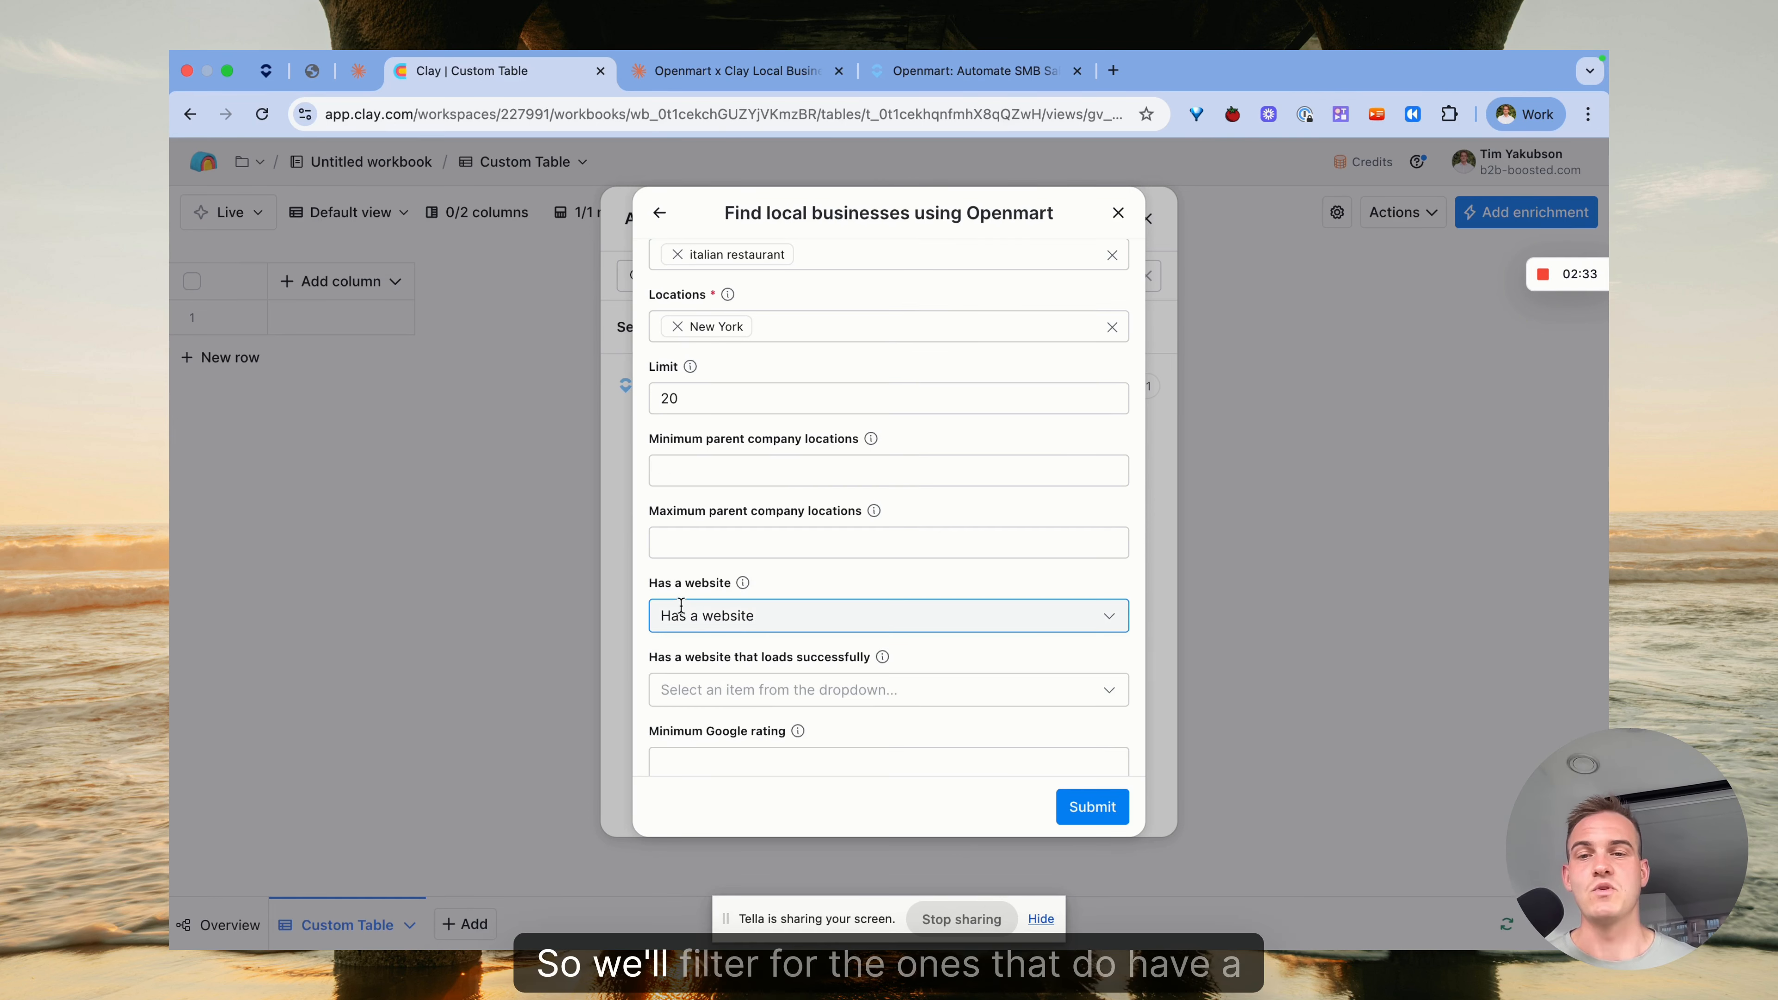
scroll(755, 616, "down", 3)
left_click(743, 583)
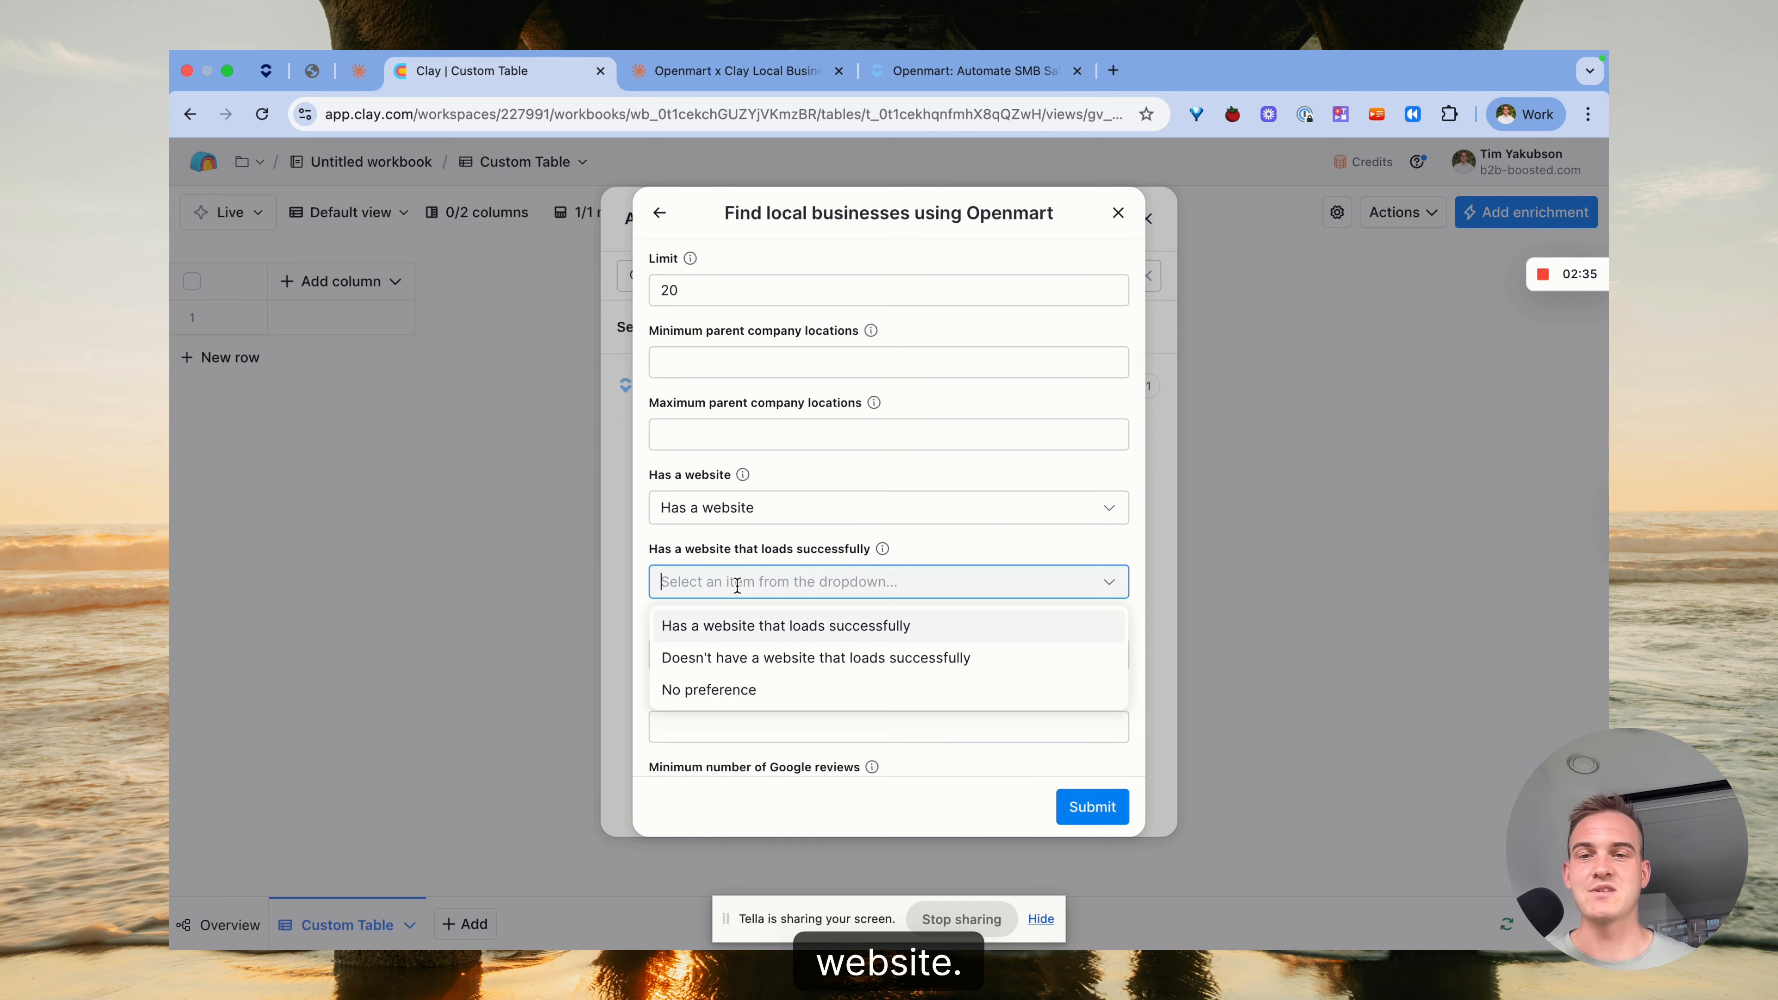
left_click(714, 625)
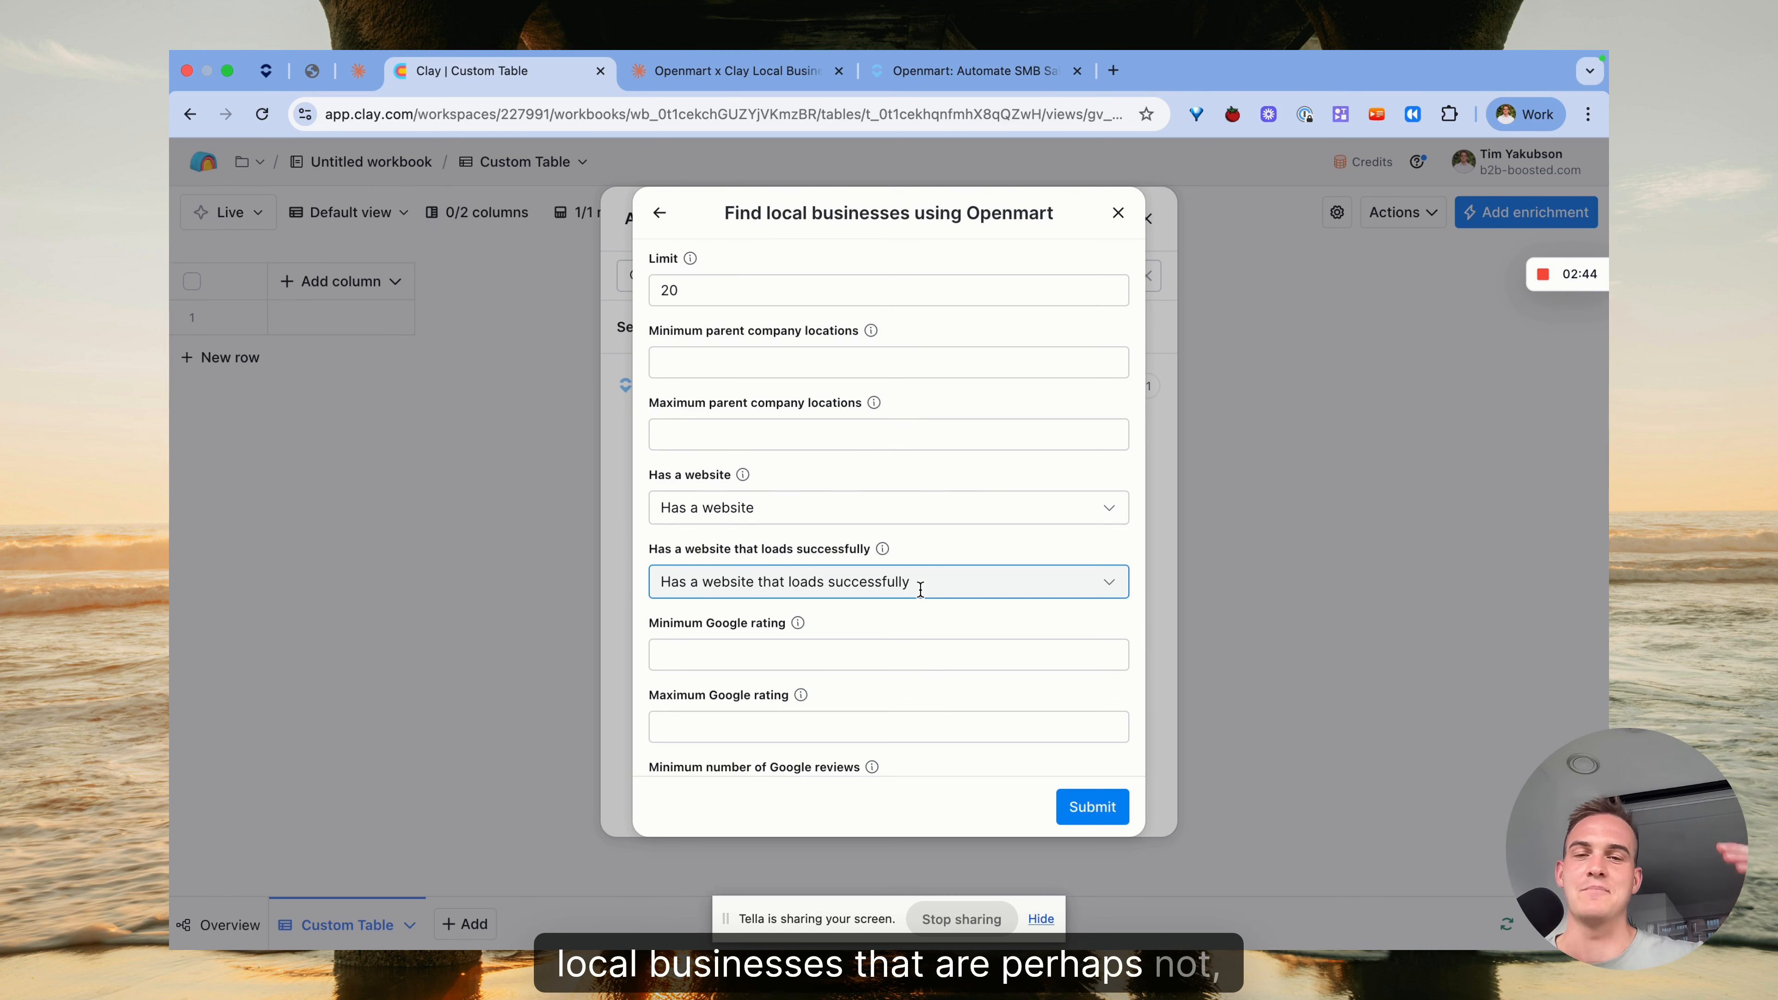
Set the minimum Google rating to 4.6 and the maximum Google rating to 5
scroll(920, 589, "down", 2)
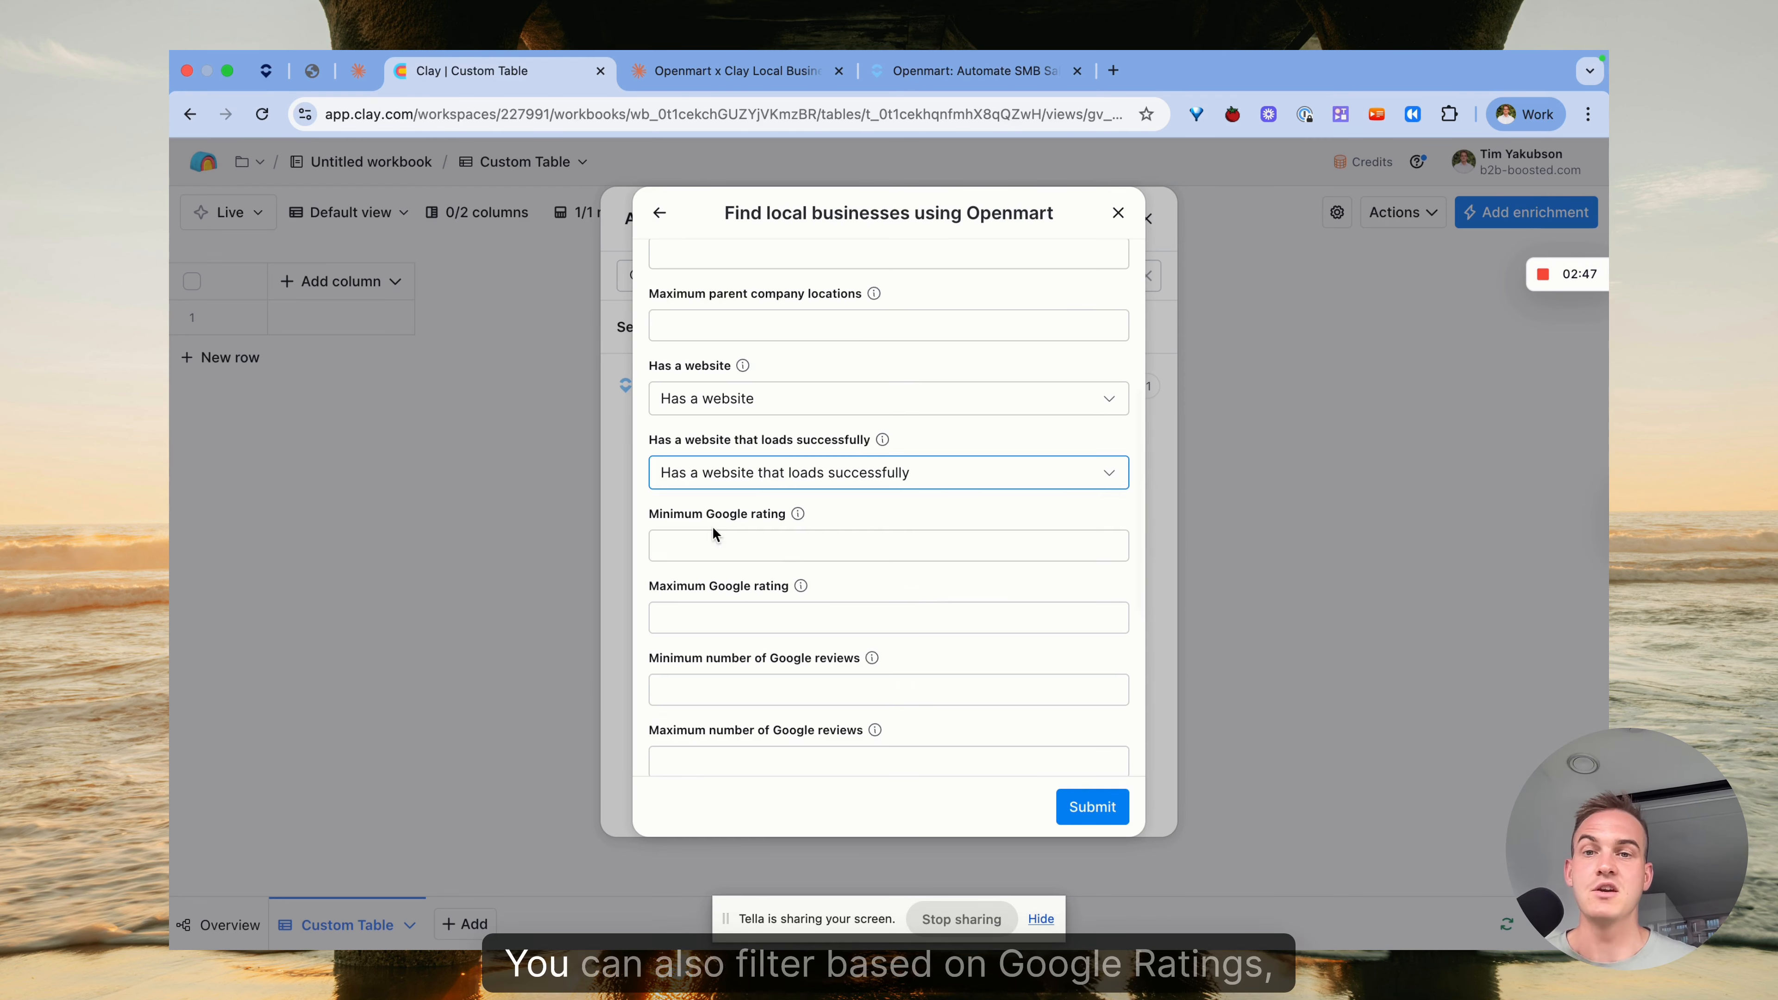
left_click(724, 545)
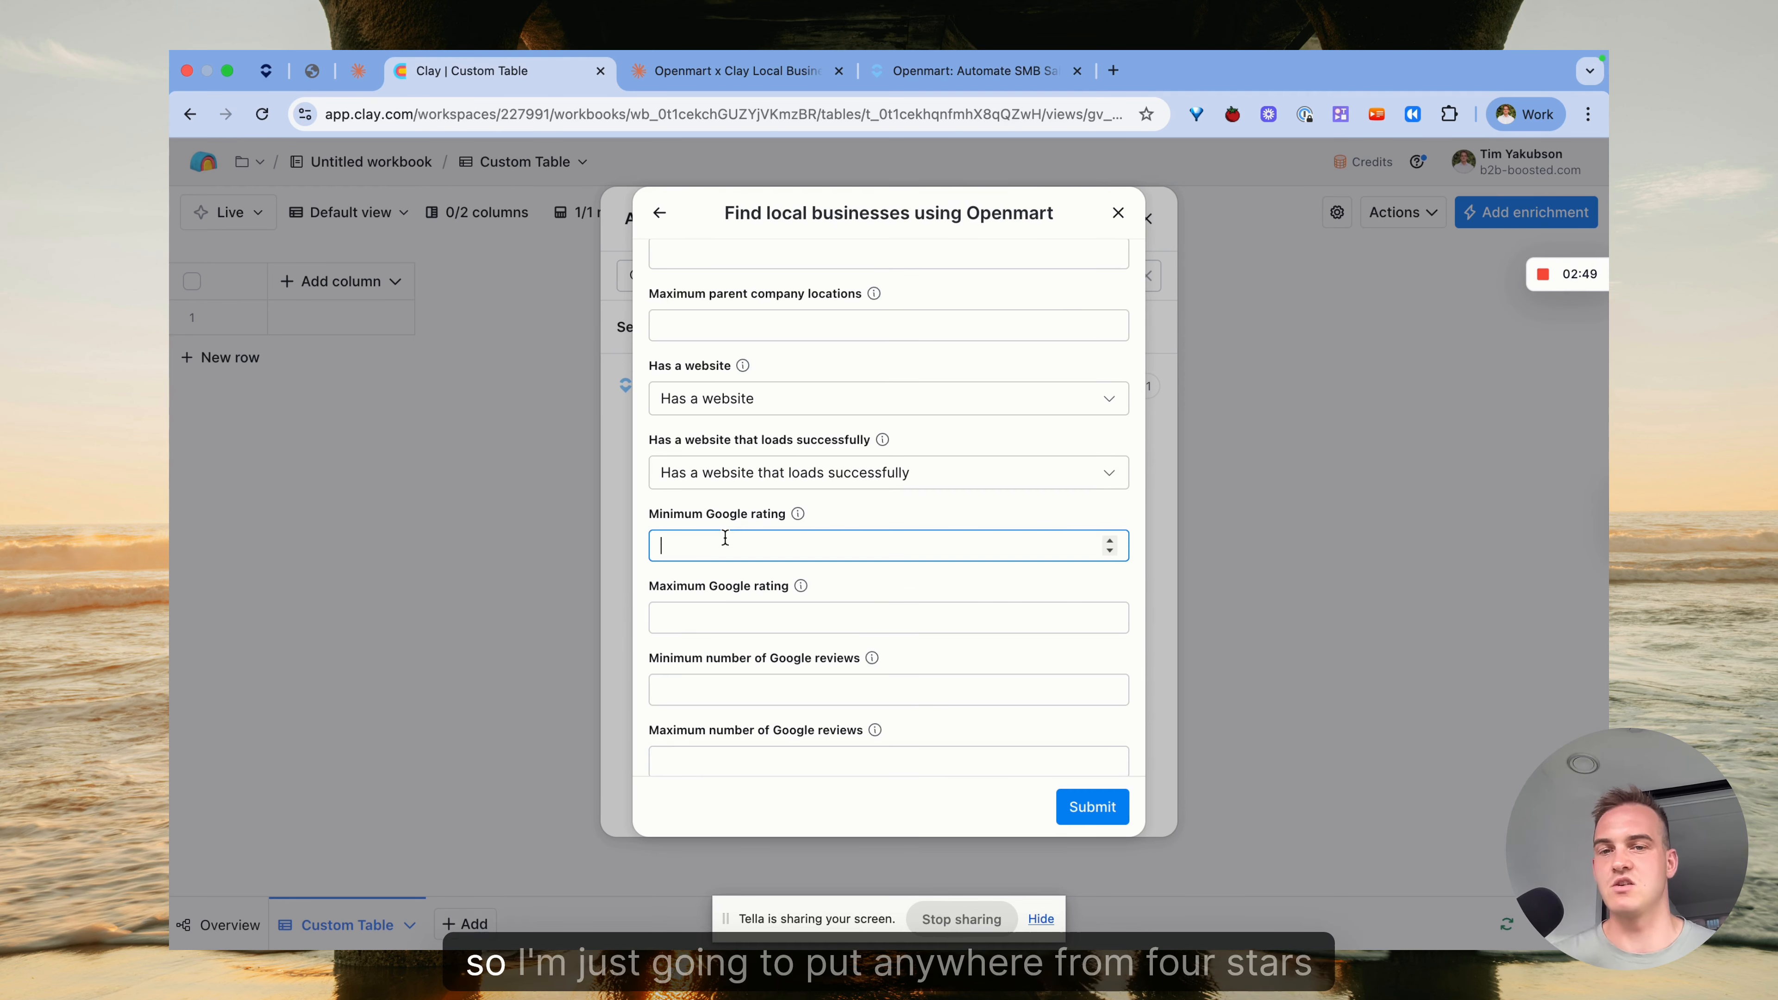
type("4")
left_click(729, 613)
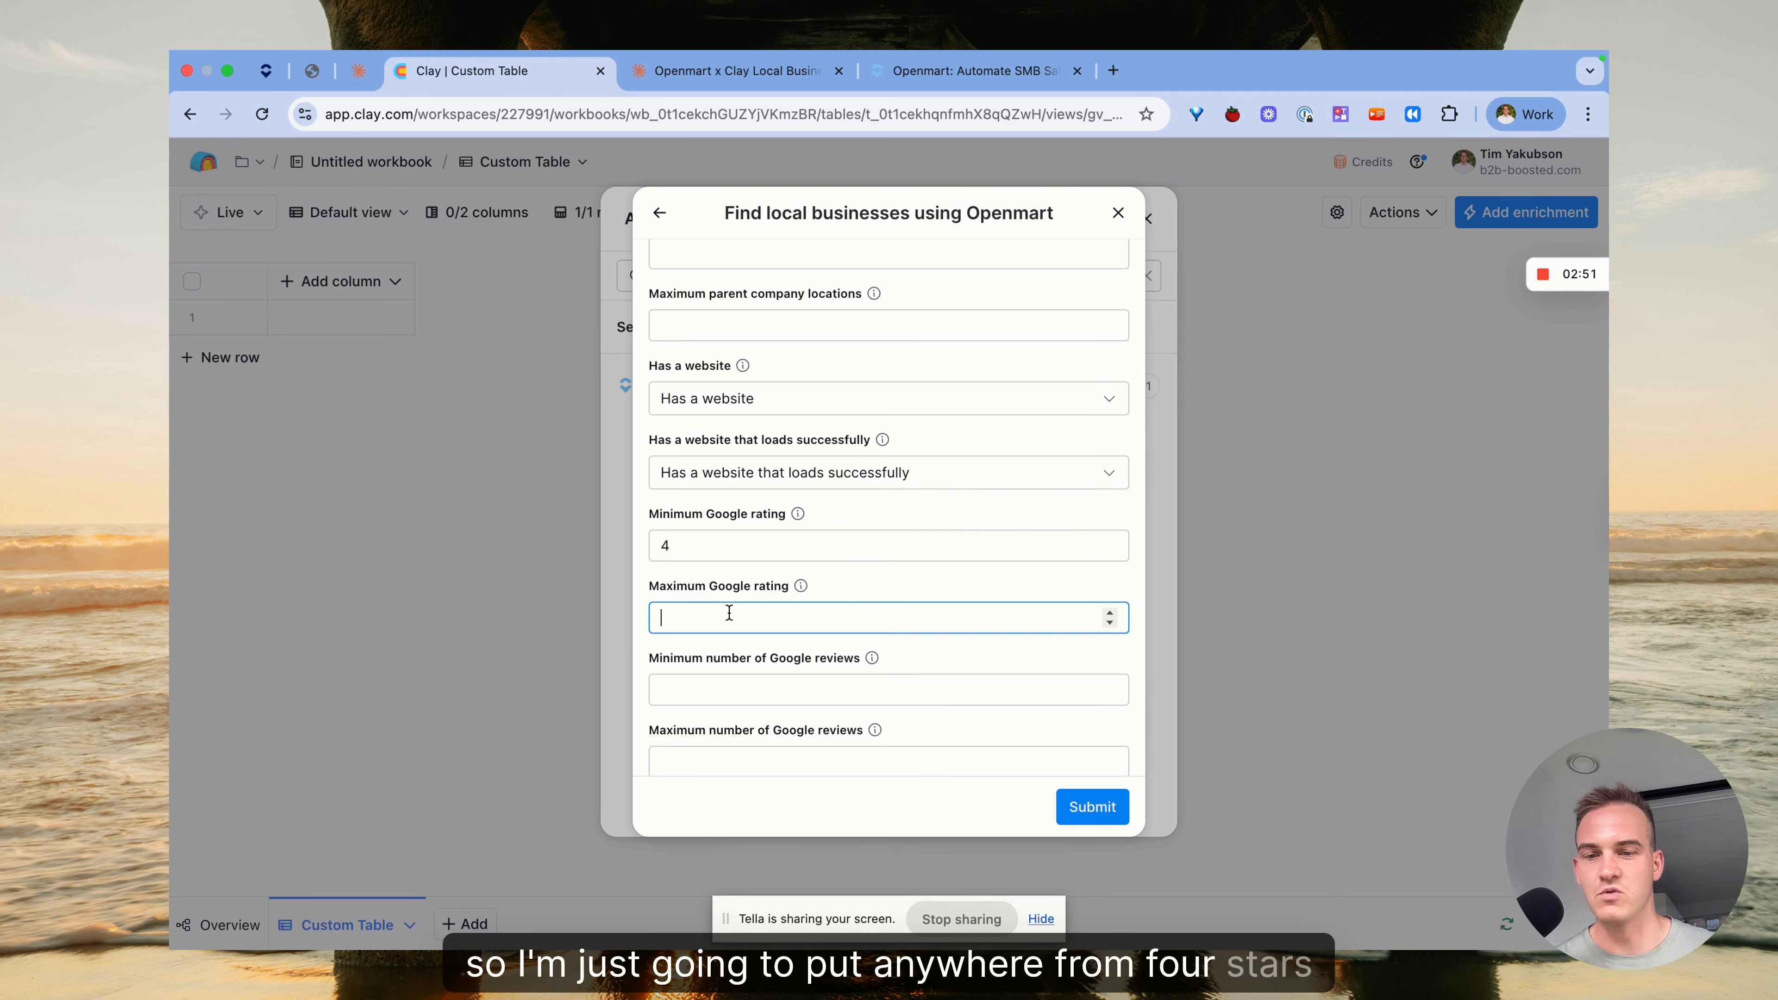
type("5")
left_click(687, 549)
type(".6")
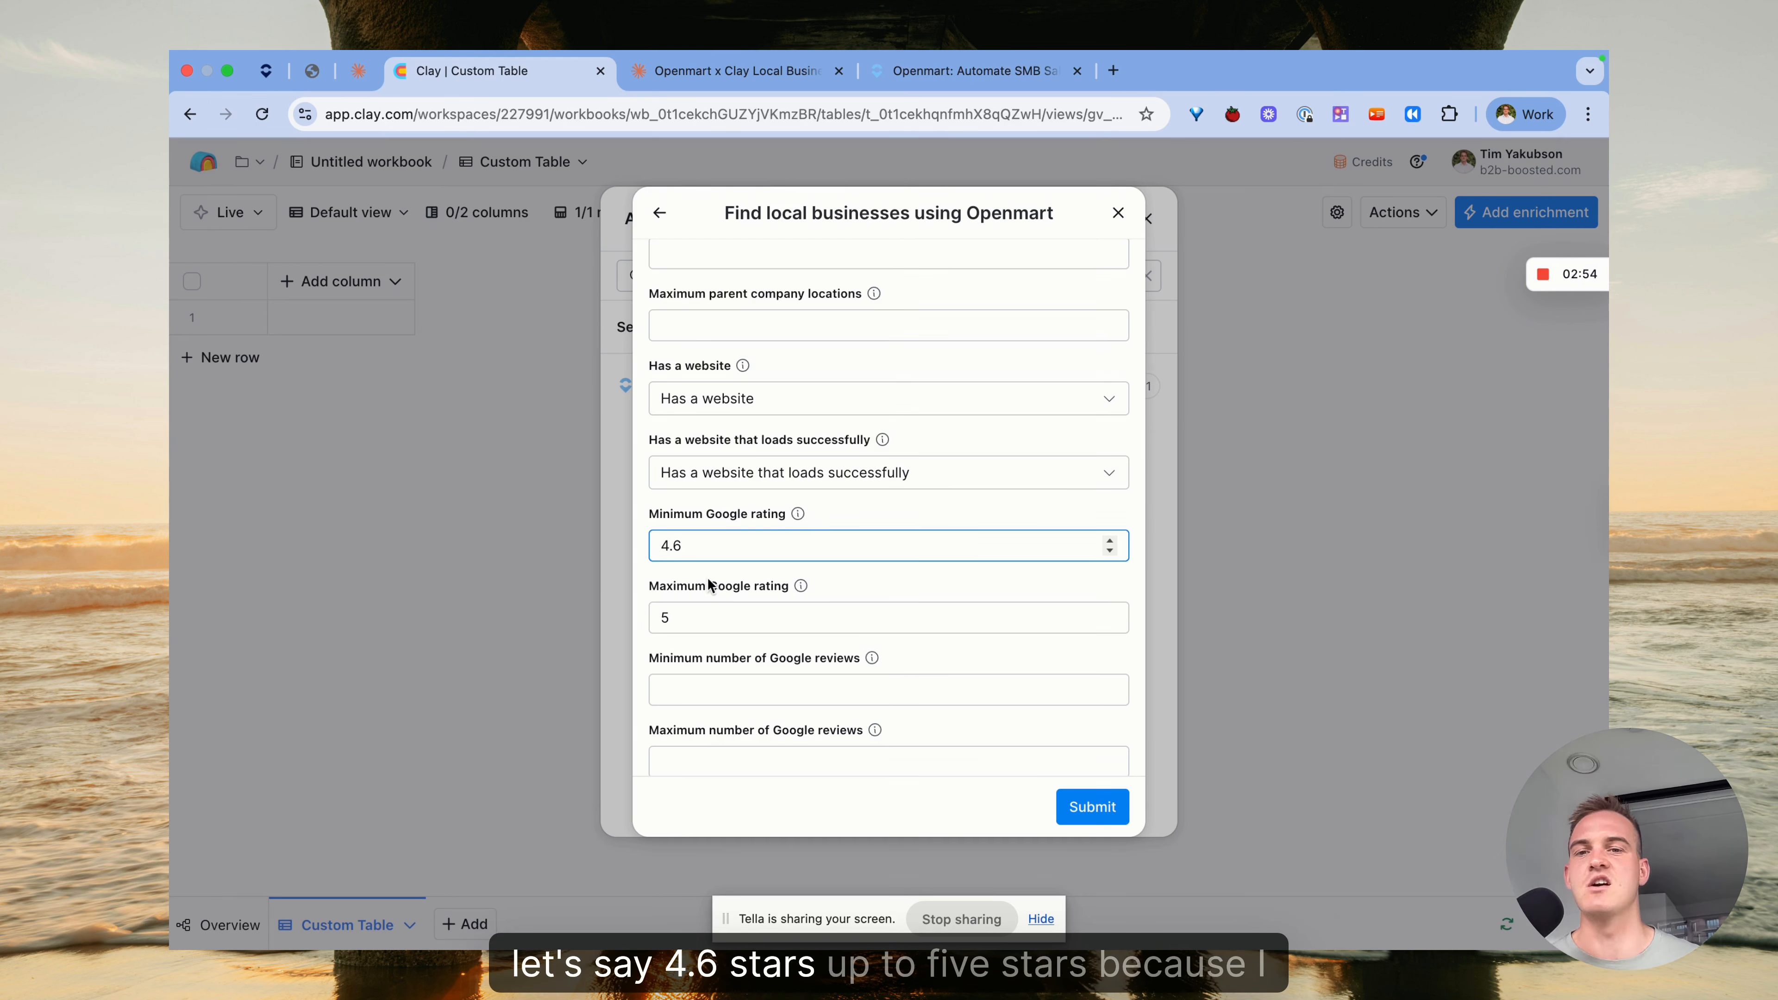
left_click(687, 614)
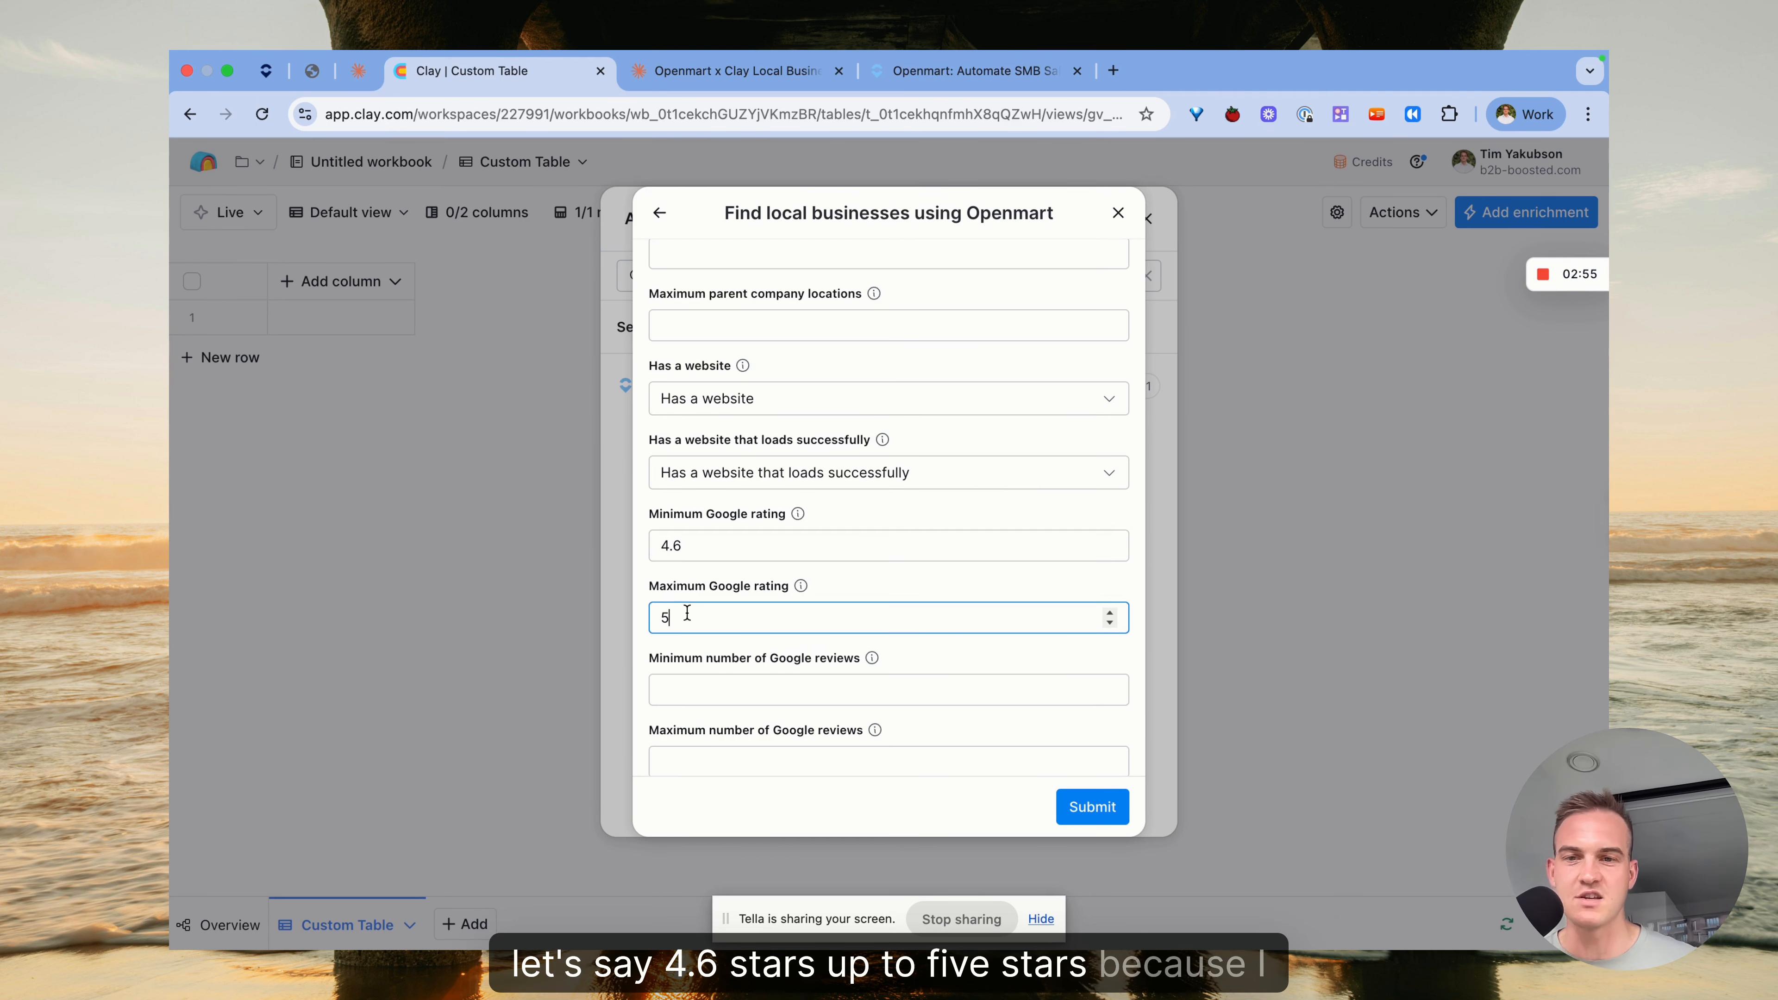
Set the parent company decision maker filter to "Openmart has at least one decision maker's name"
scroll(744, 689, "down", 4)
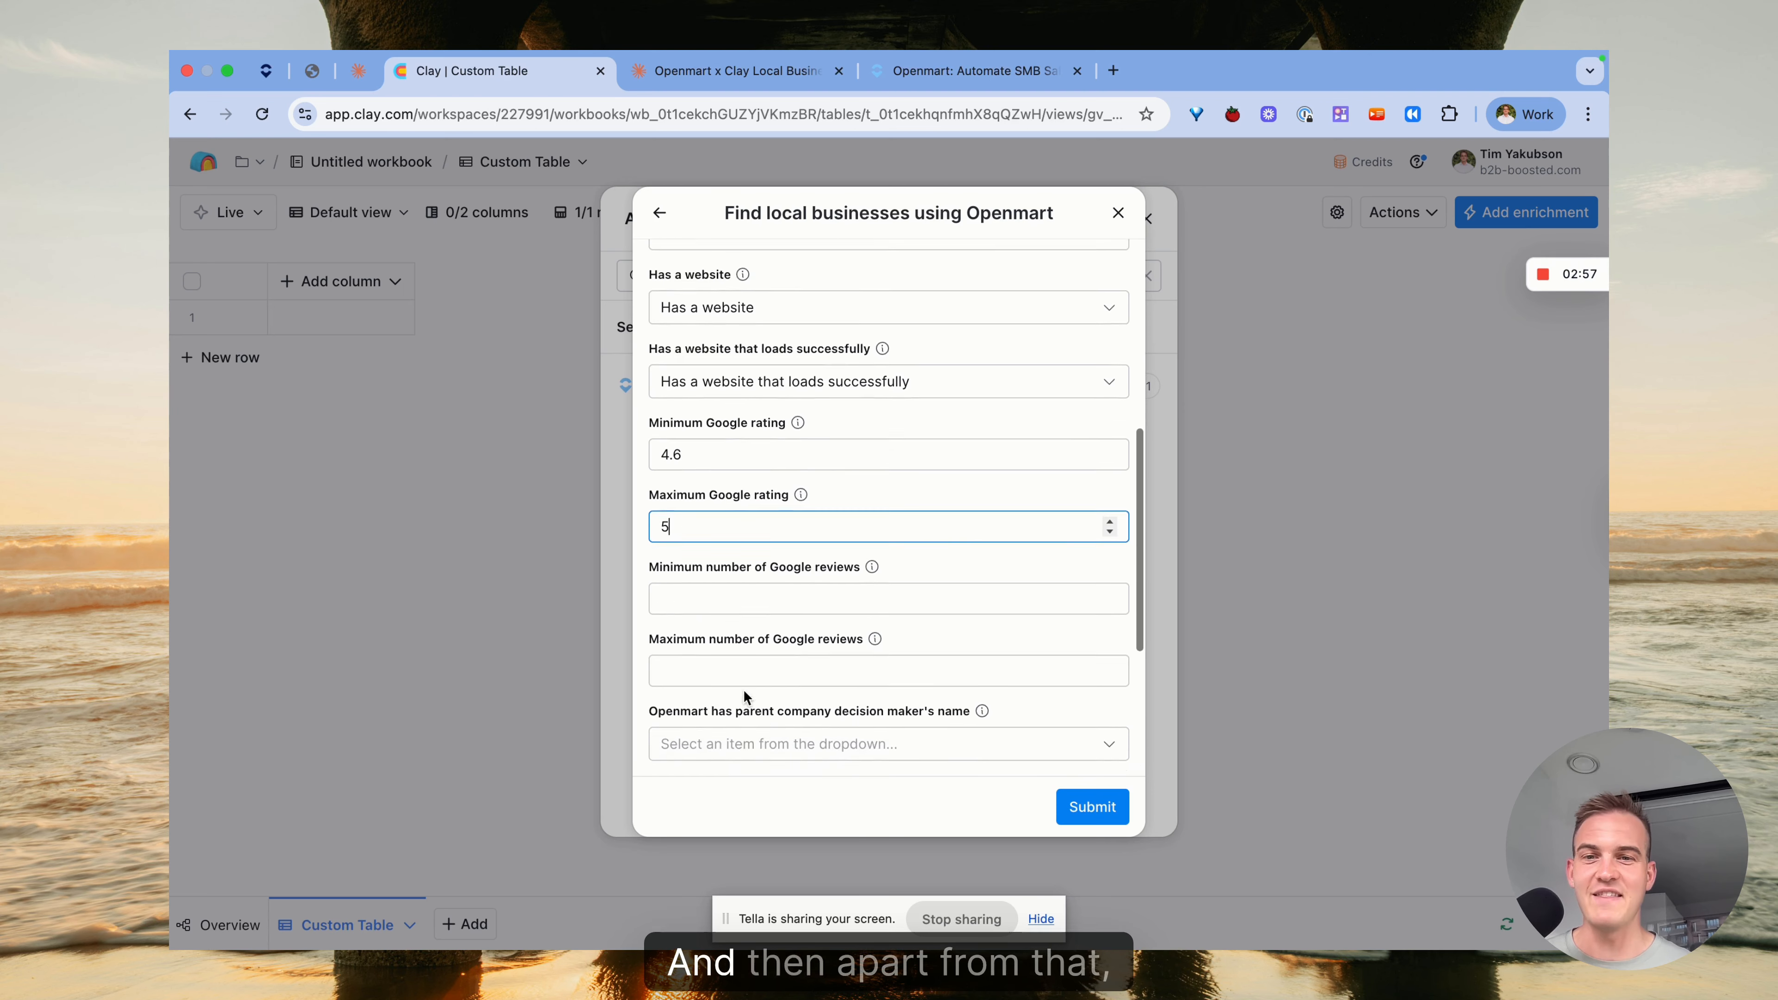
left_click(777, 613)
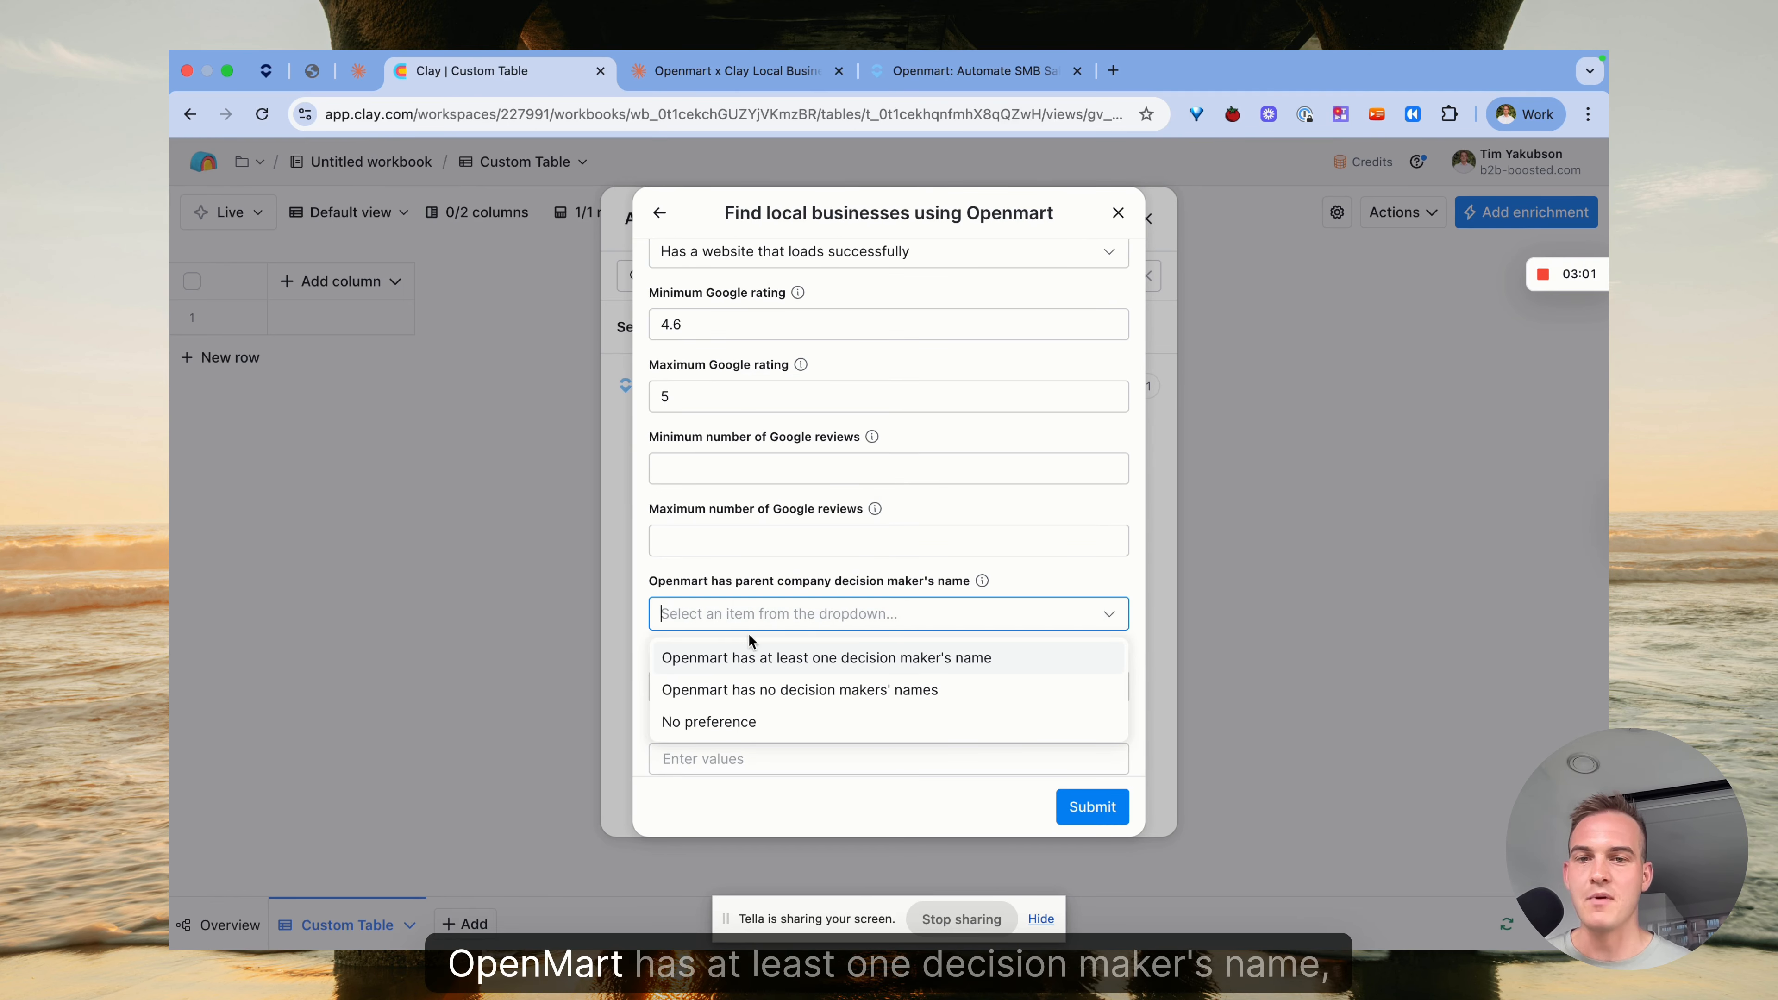
left_click(876, 664)
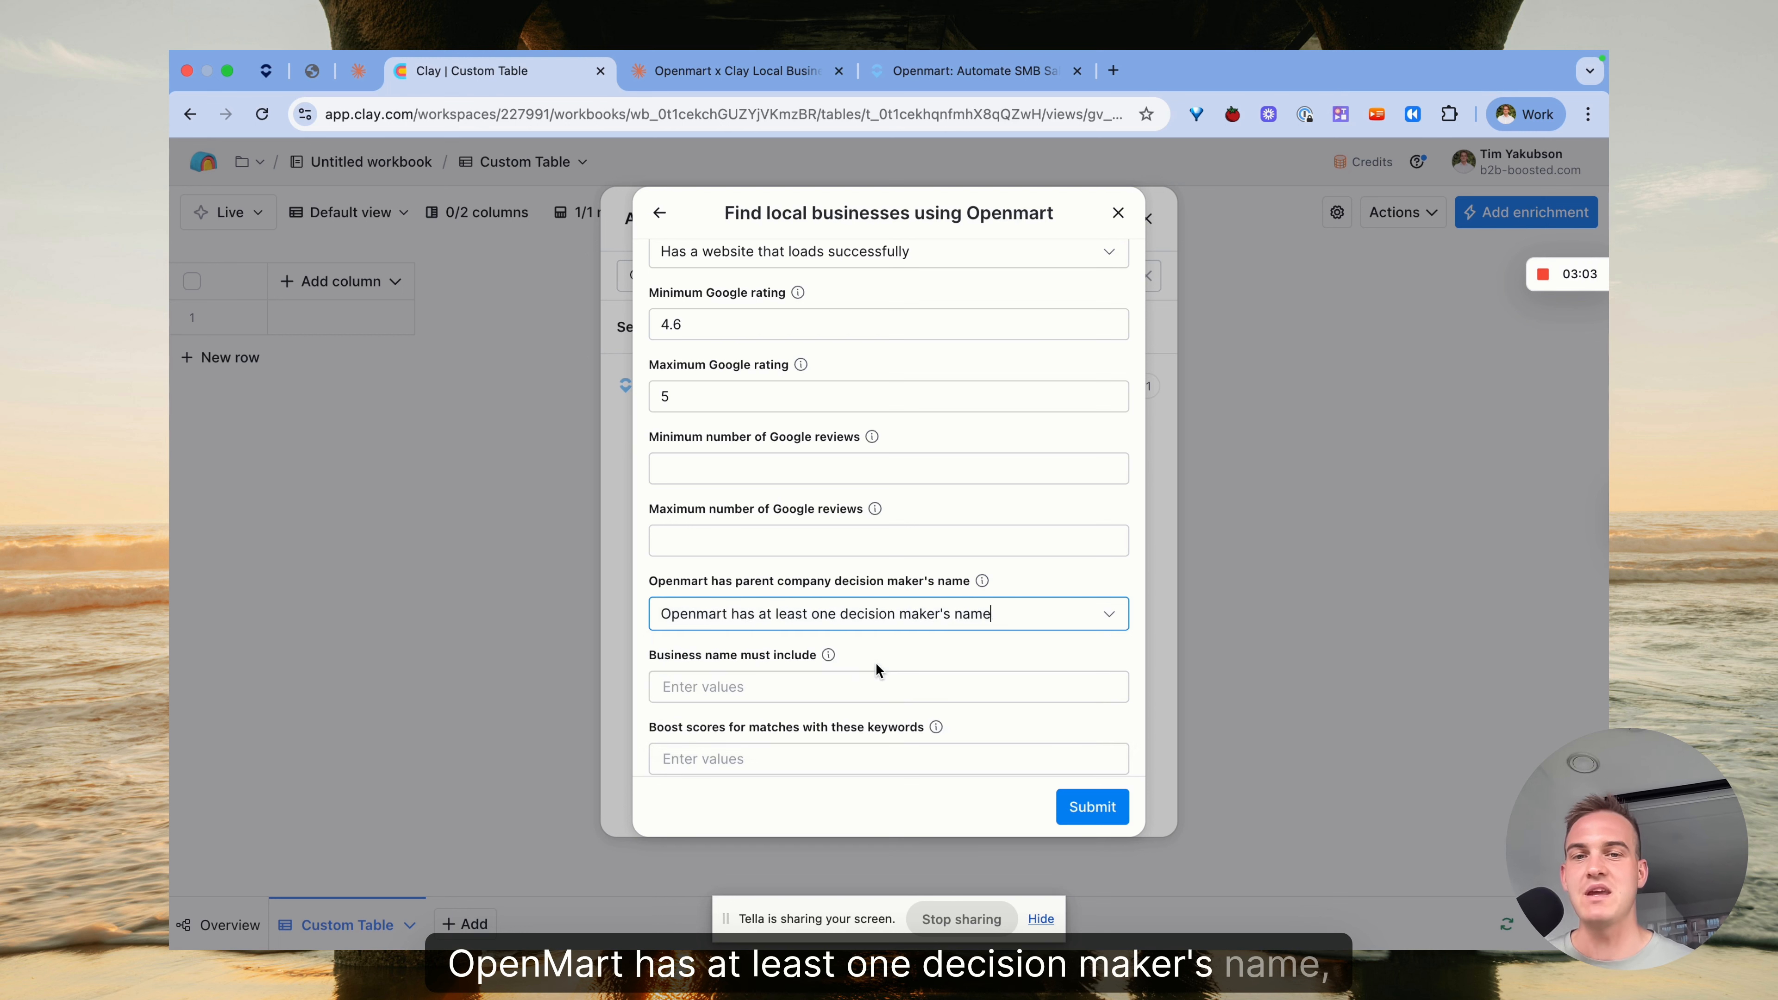
left_click(926, 615)
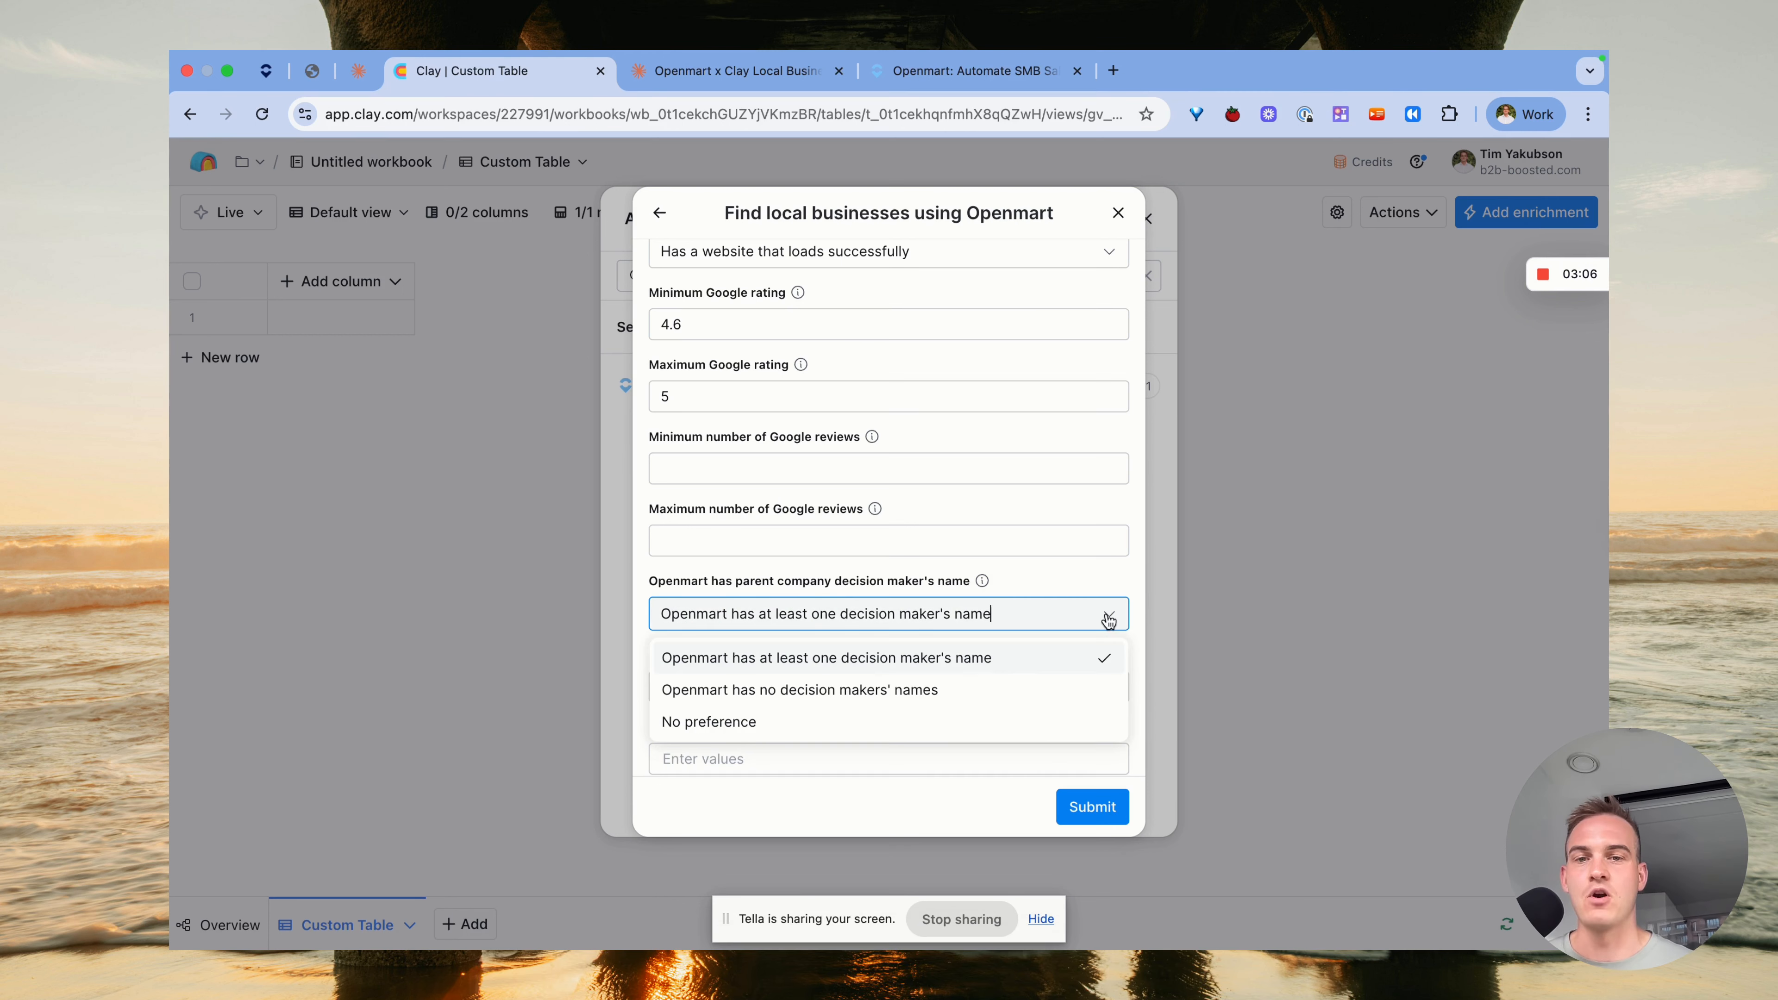
left_click(1006, 660)
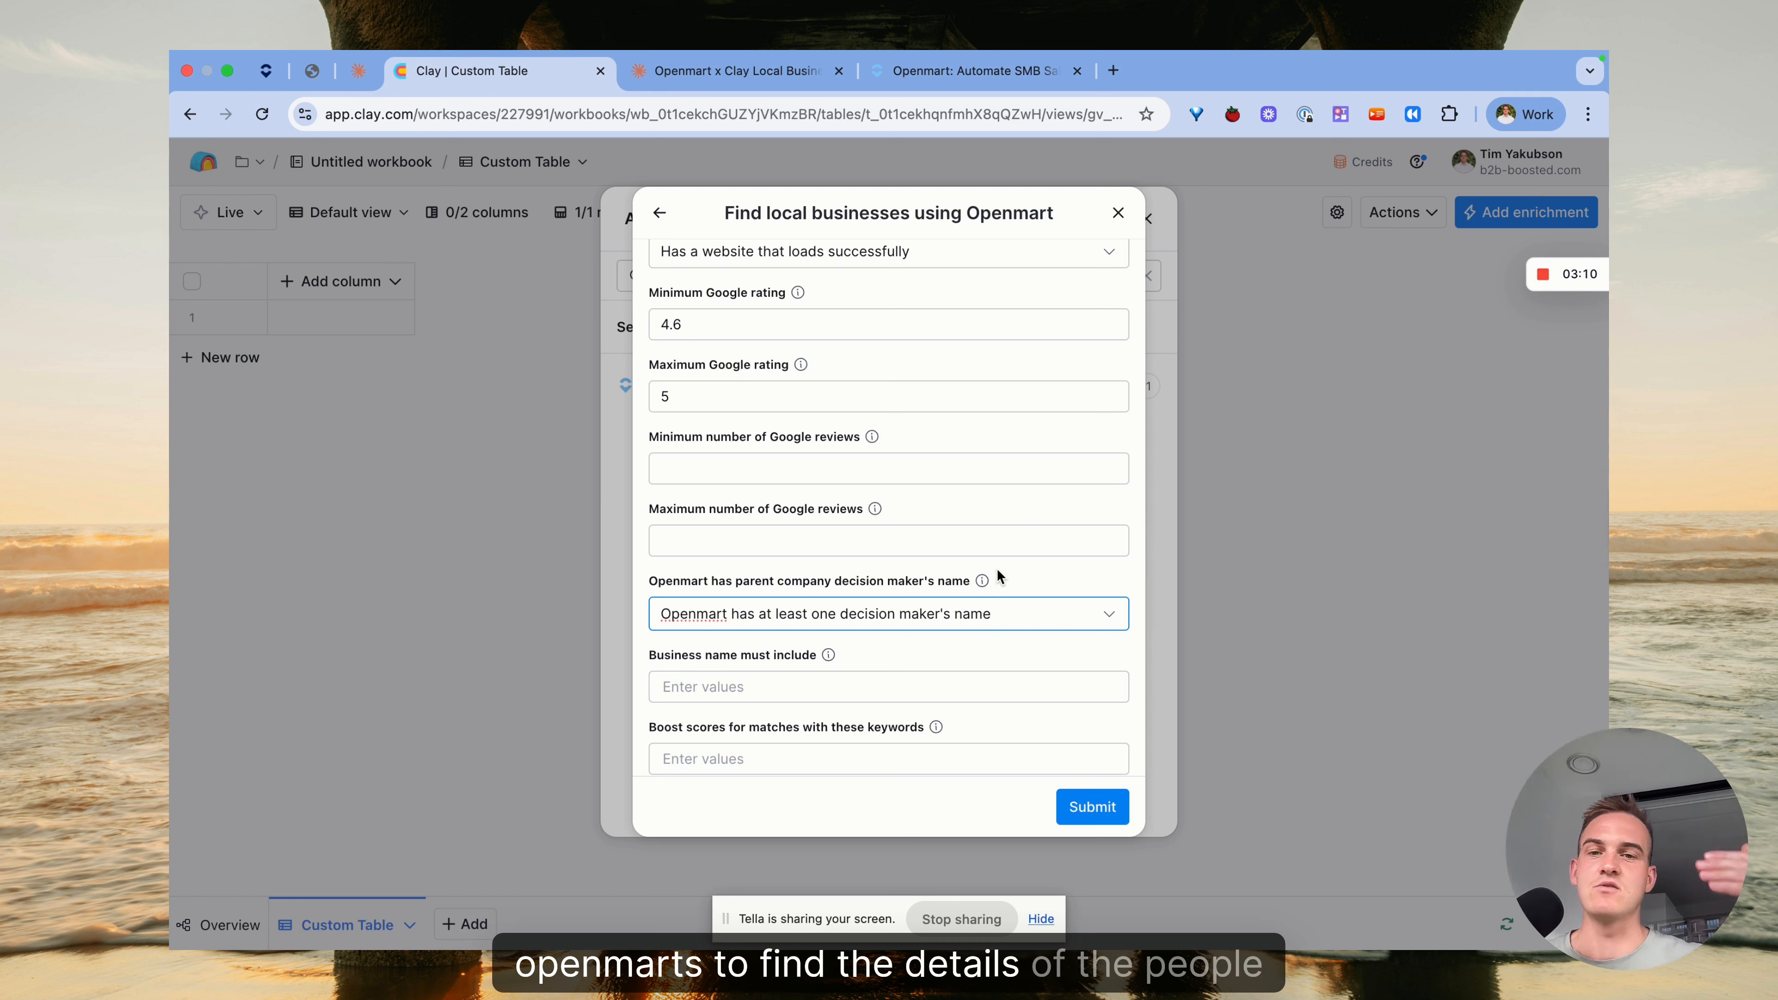
Boost scores for businesses matching the keywords pizza, pasta and risotto
scroll(861, 673, "down", 2)
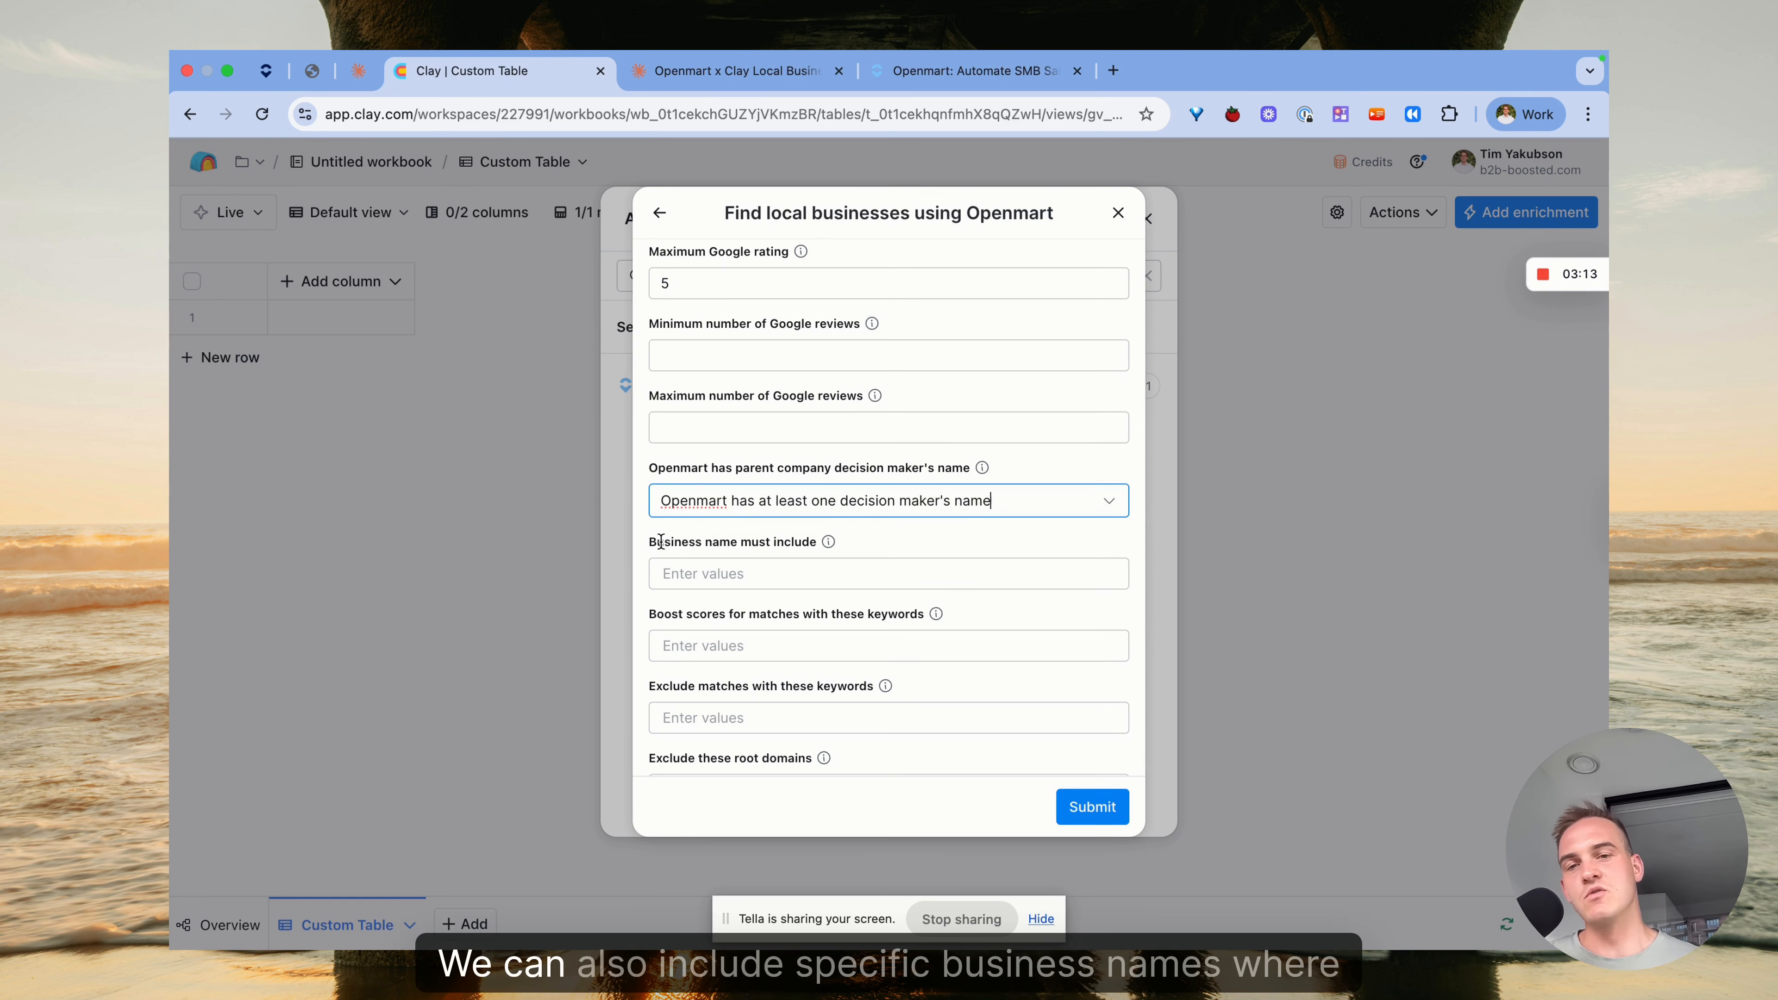
left_click_drag(661, 541, 819, 544)
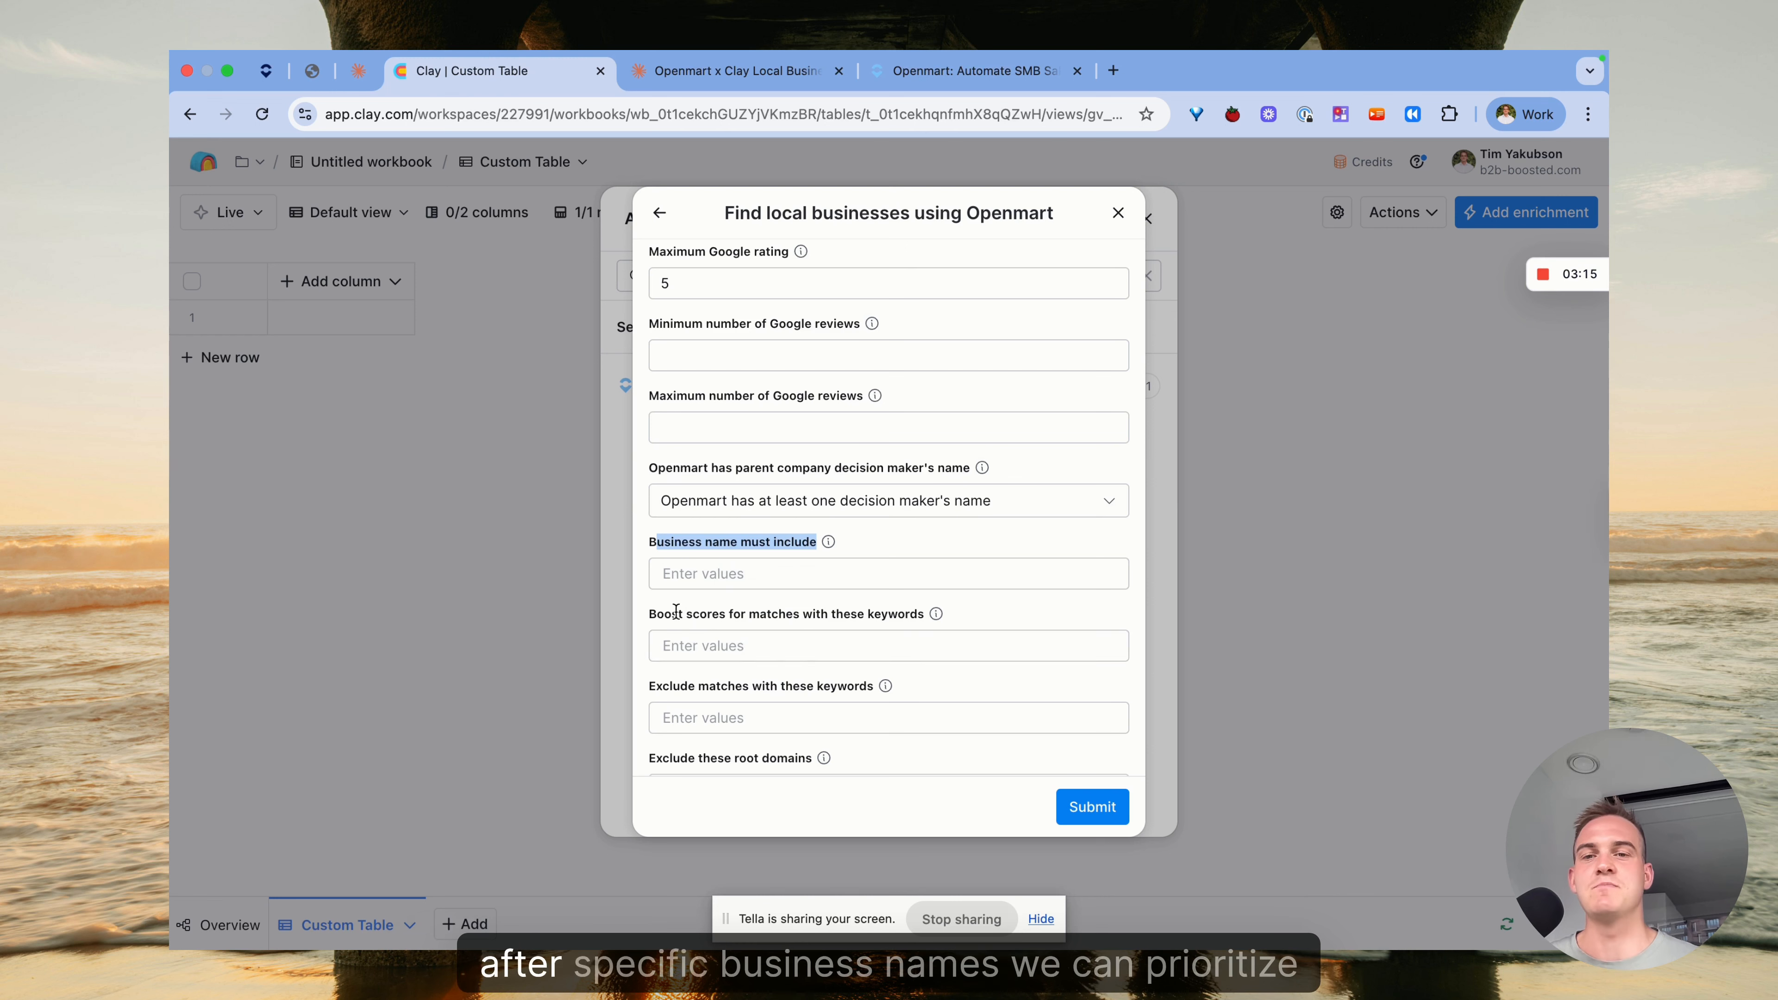
scroll(688, 623, "down", 1)
left_click(783, 598)
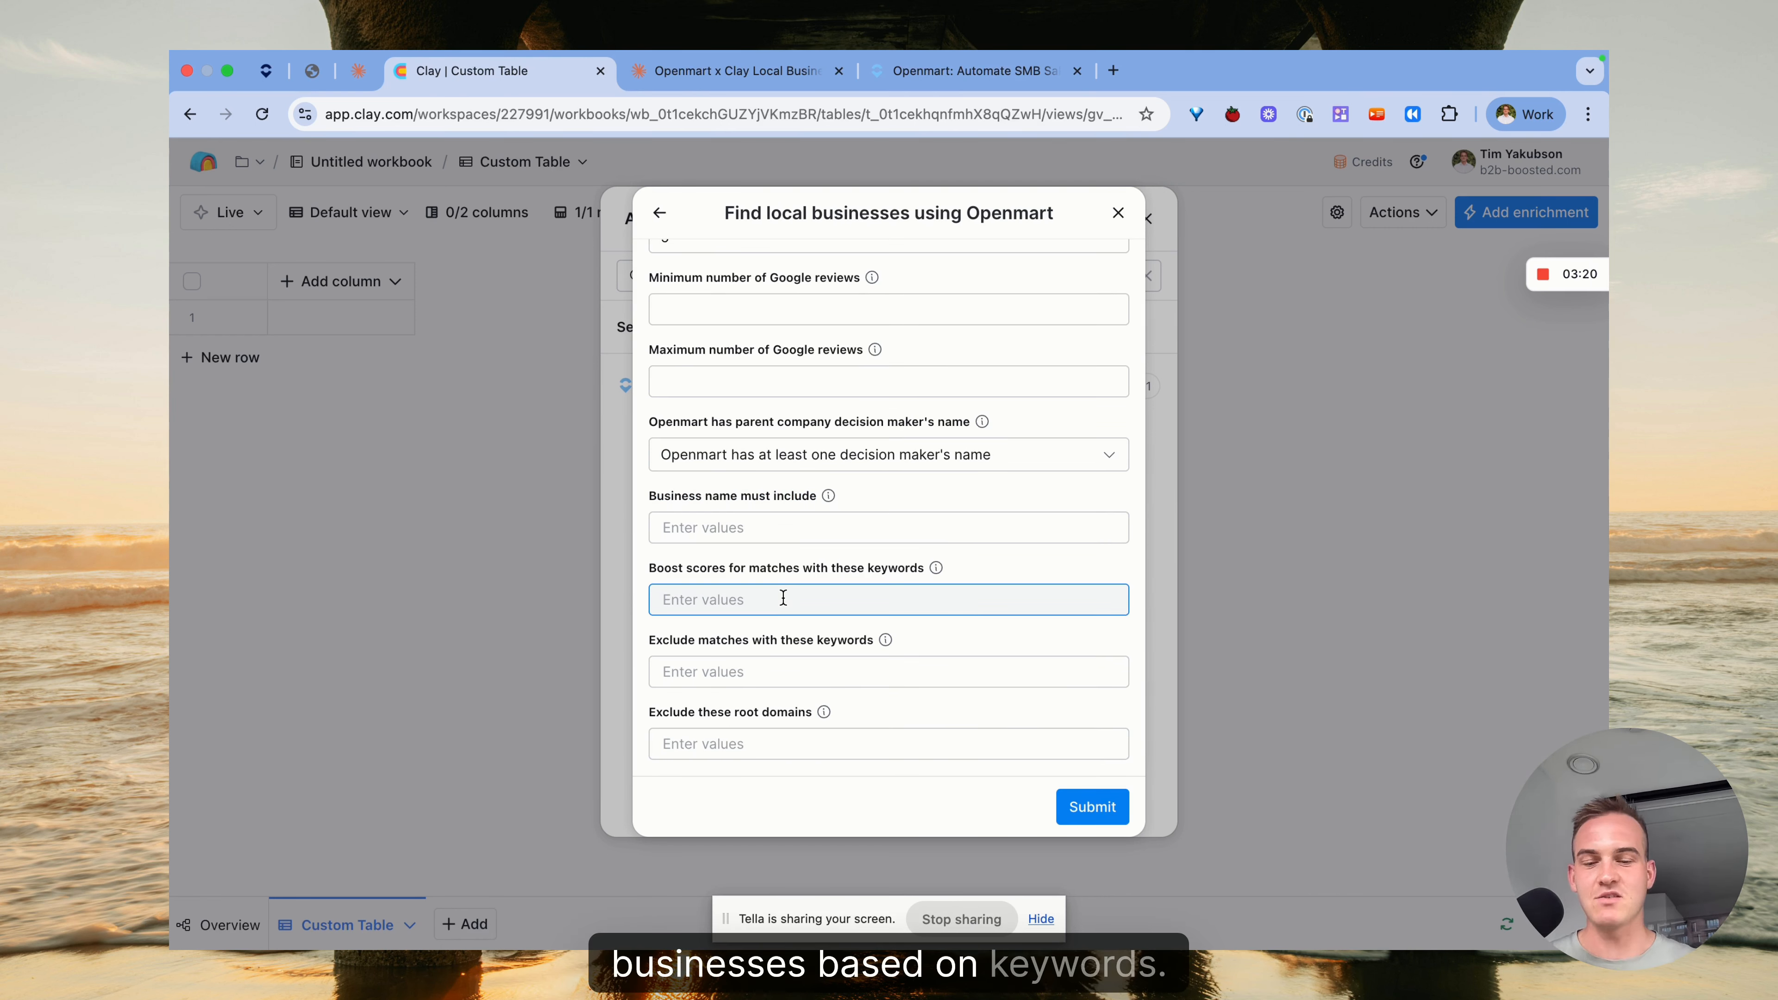
type("pizz")
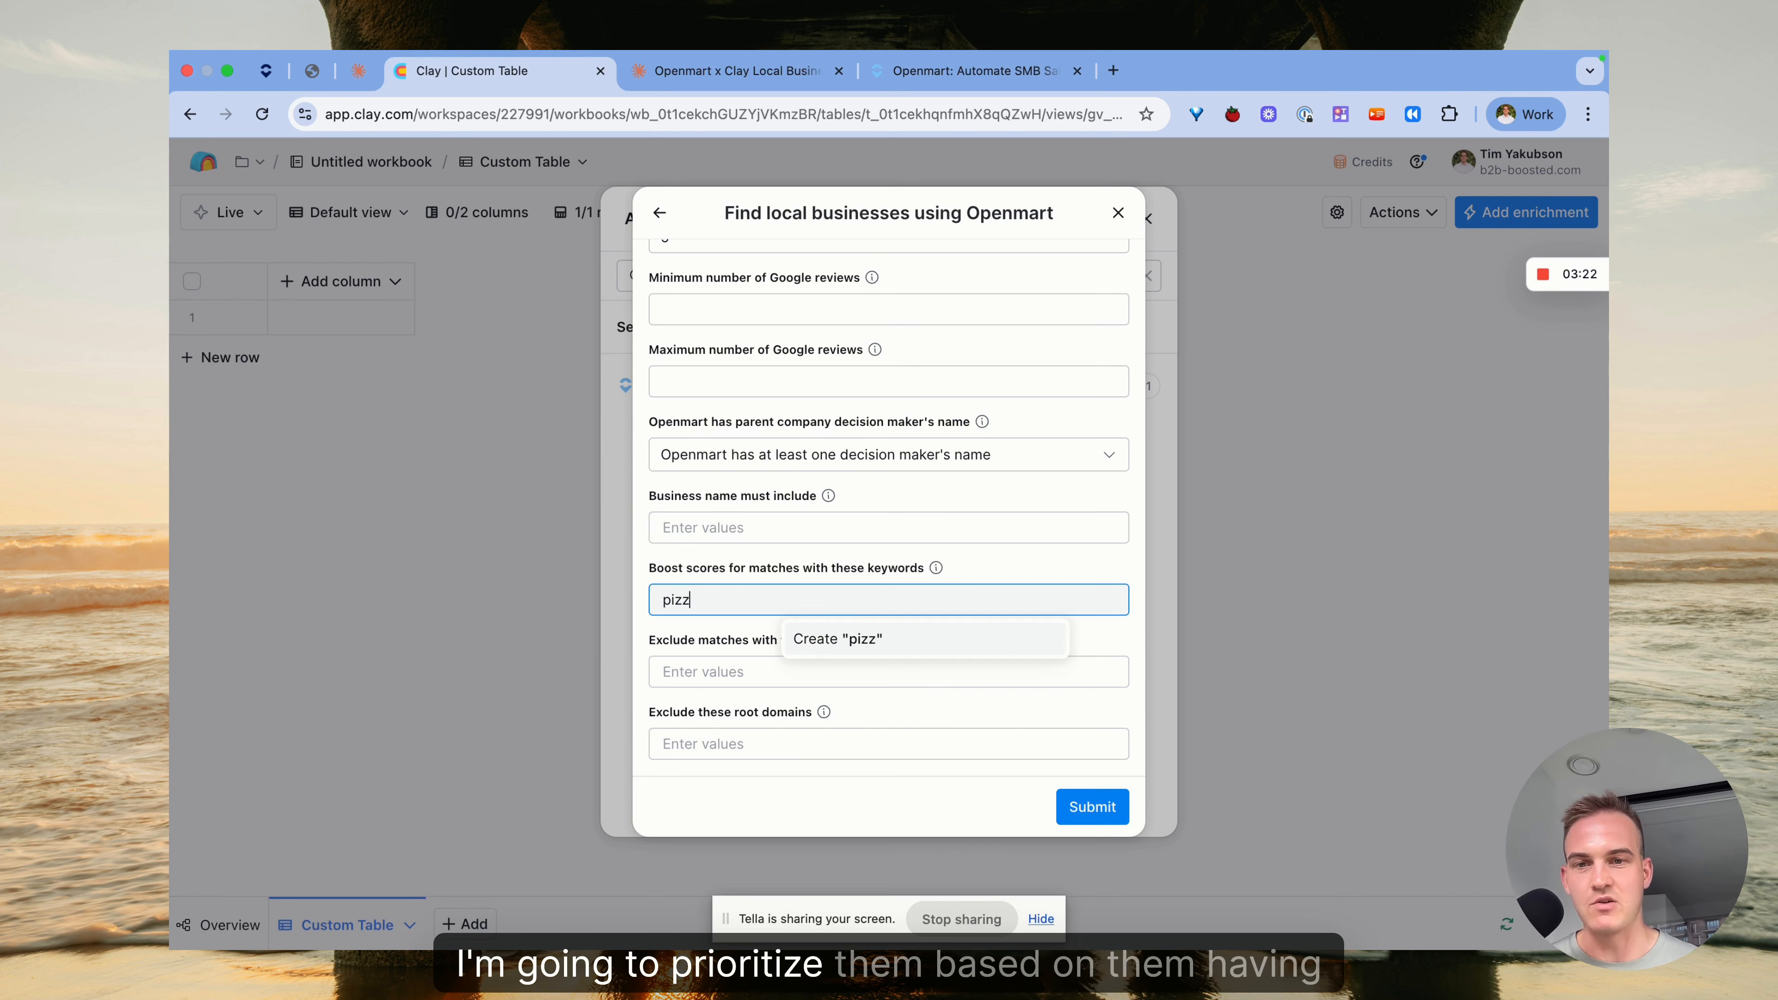
type("a")
key("Return")
type("pasta")
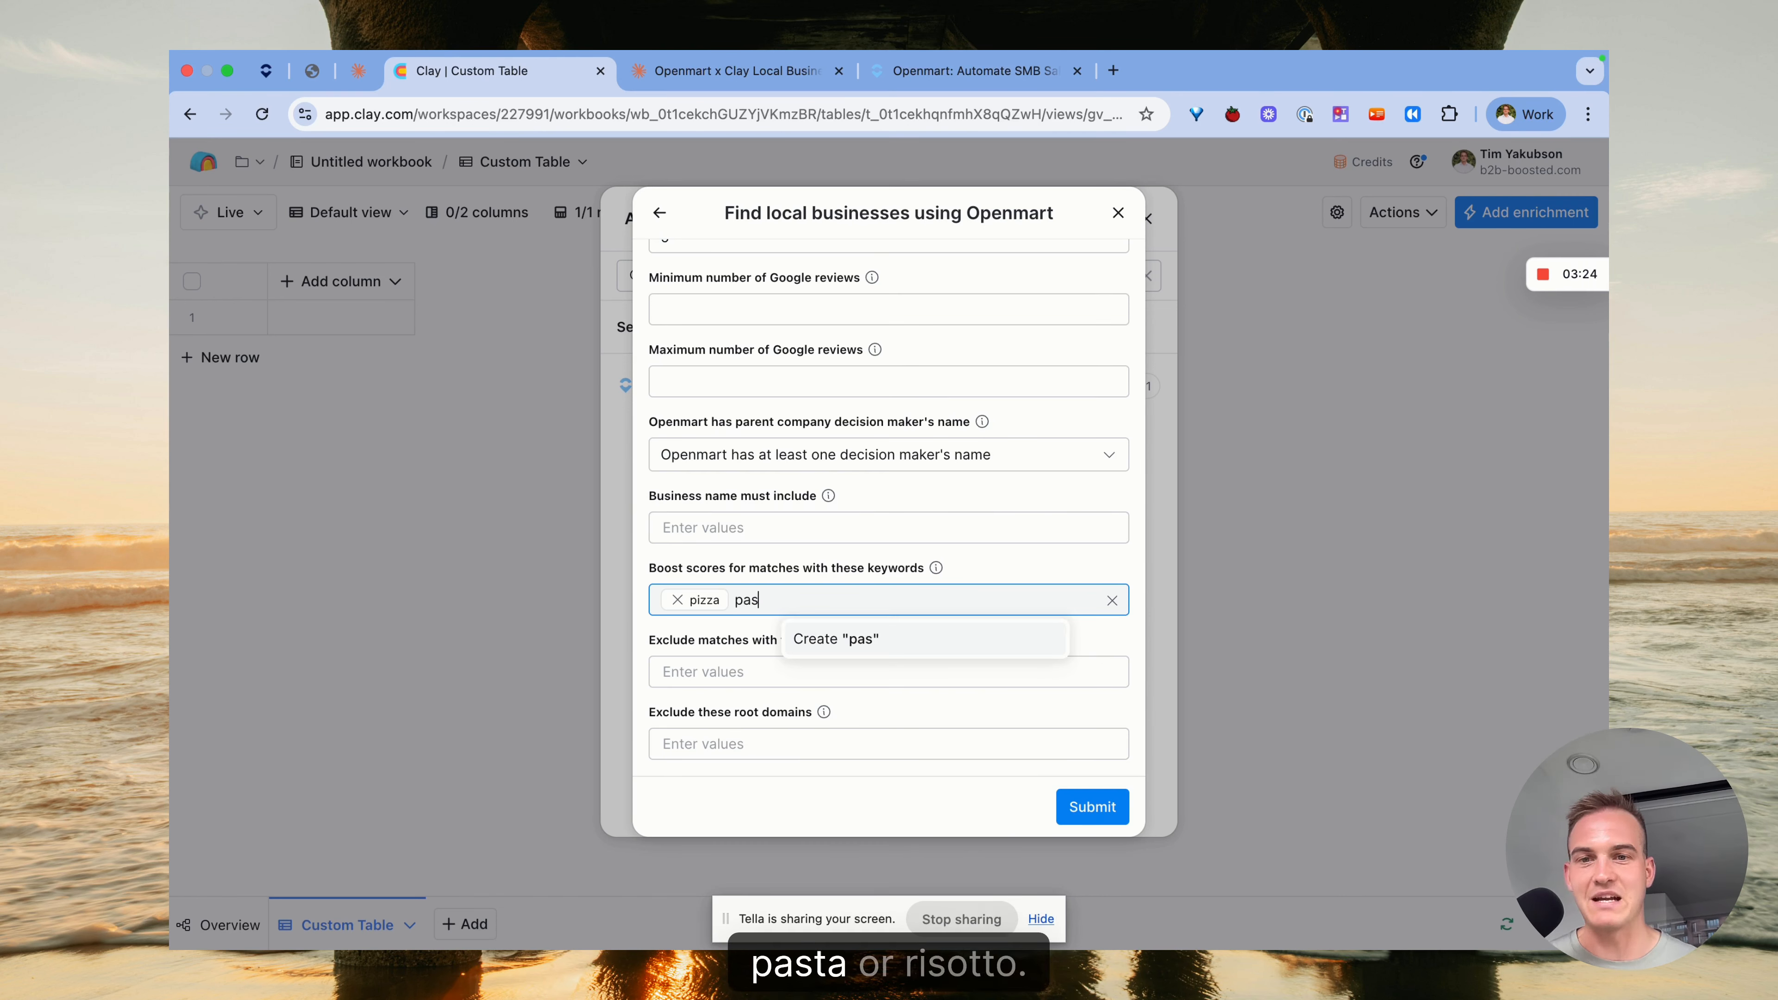
key("Return")
type("risotto")
key("Return")
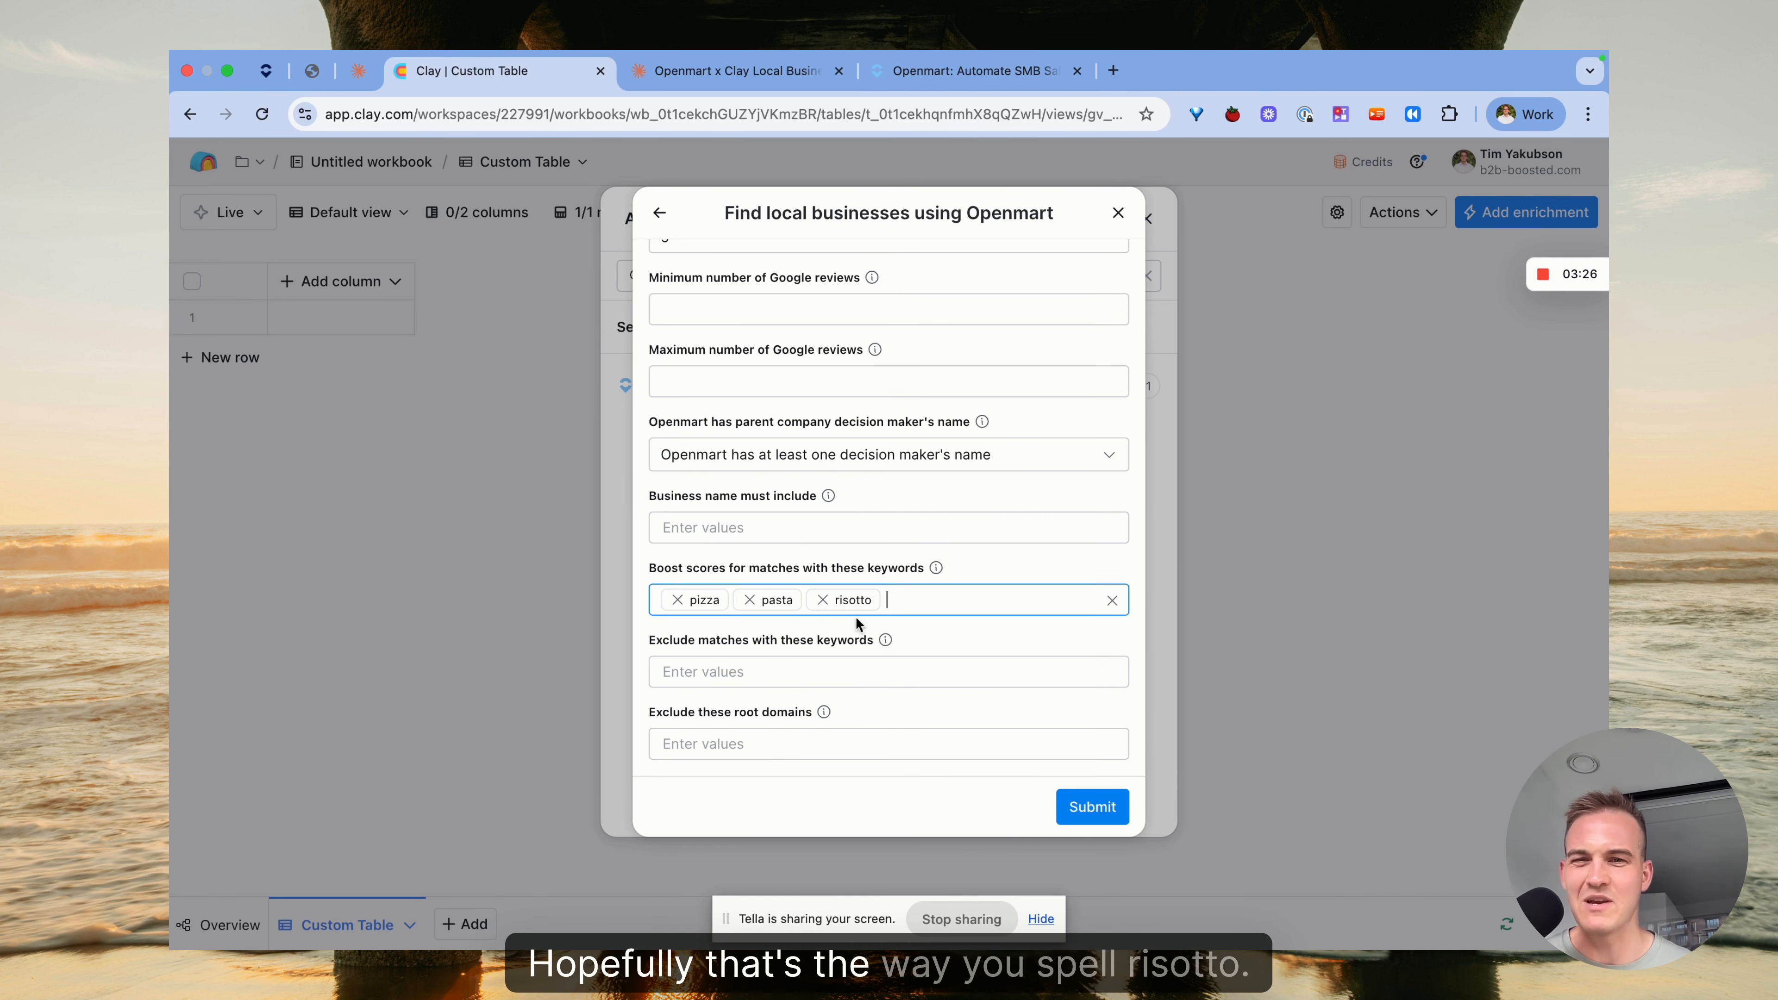
Exclude businesses matching the keywords vegan and vegetarian
left_click(760, 674)
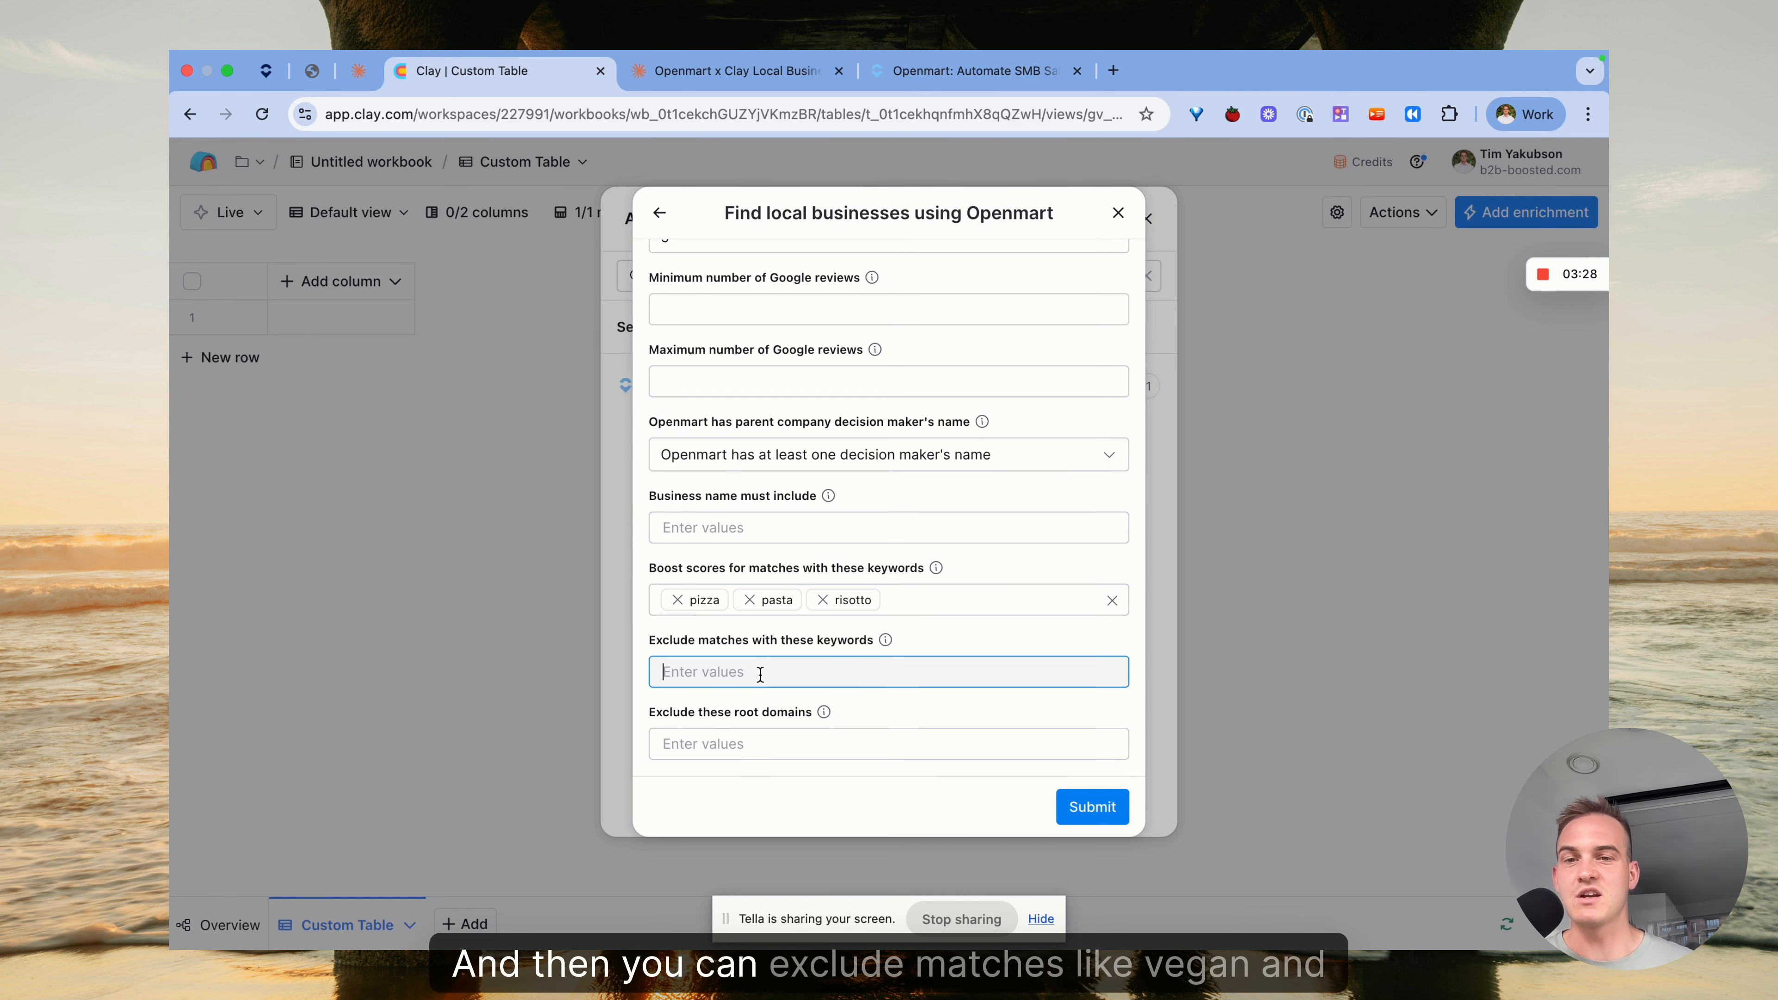
type("vegan")
key("Return")
type("vegetarian")
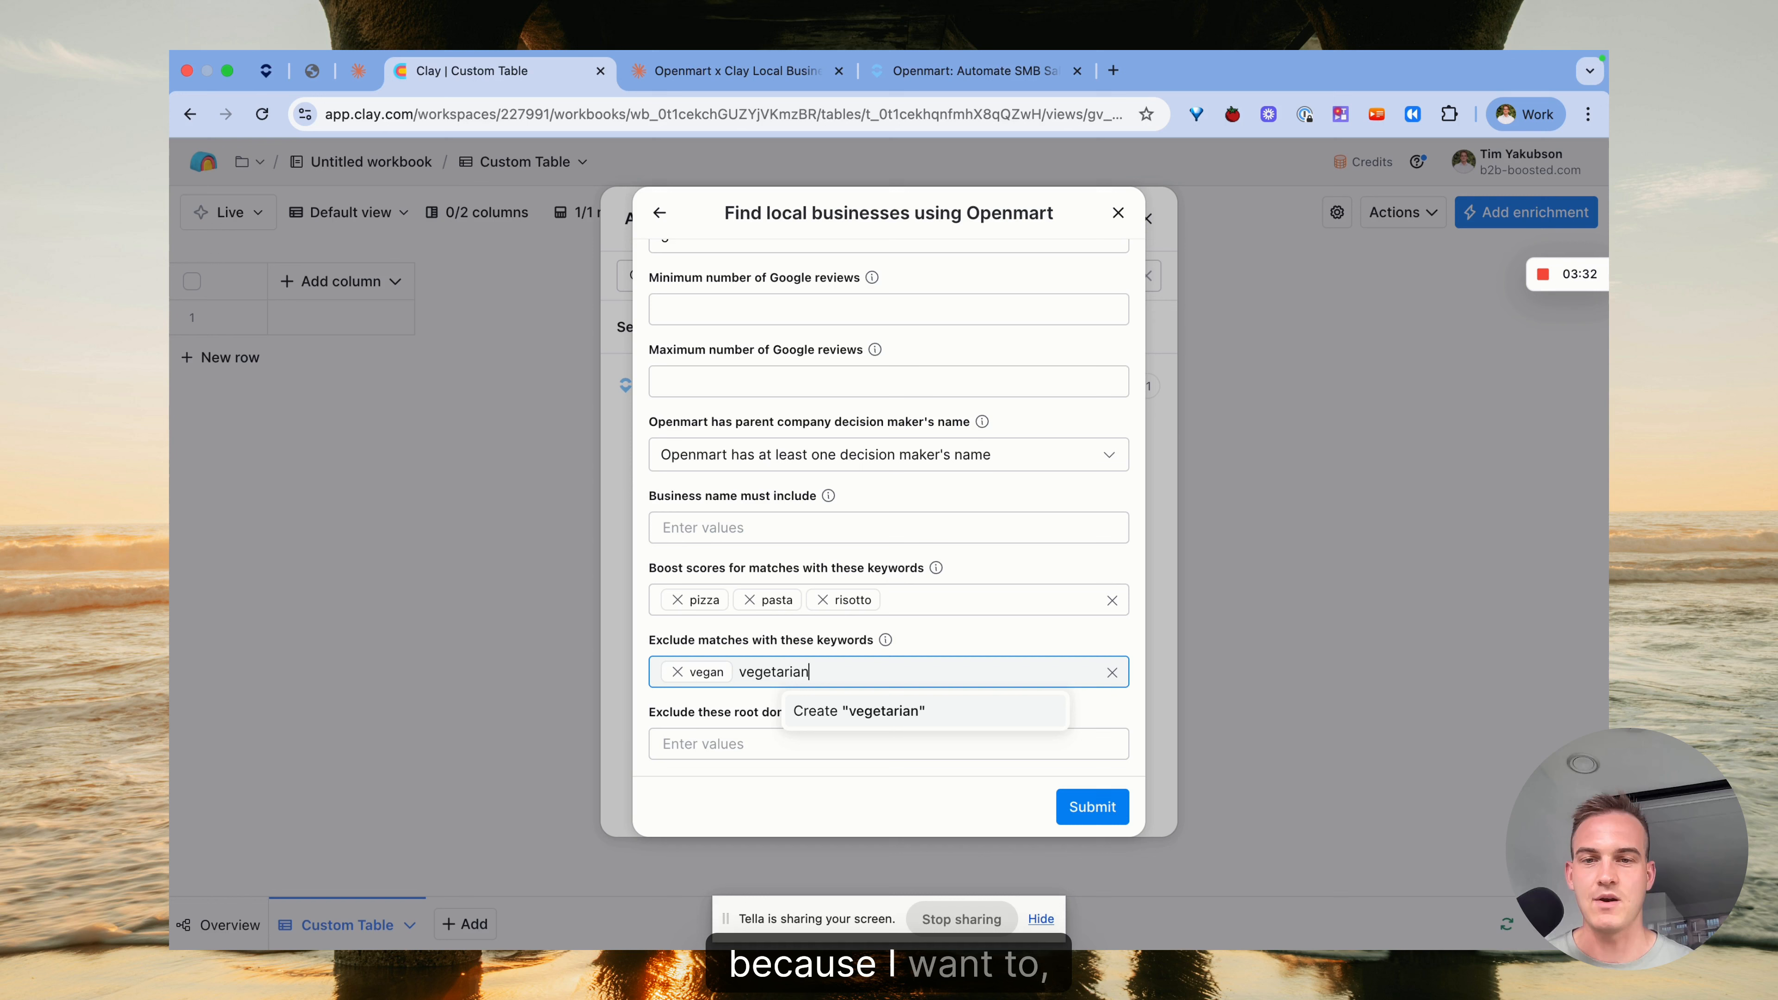
key("Return")
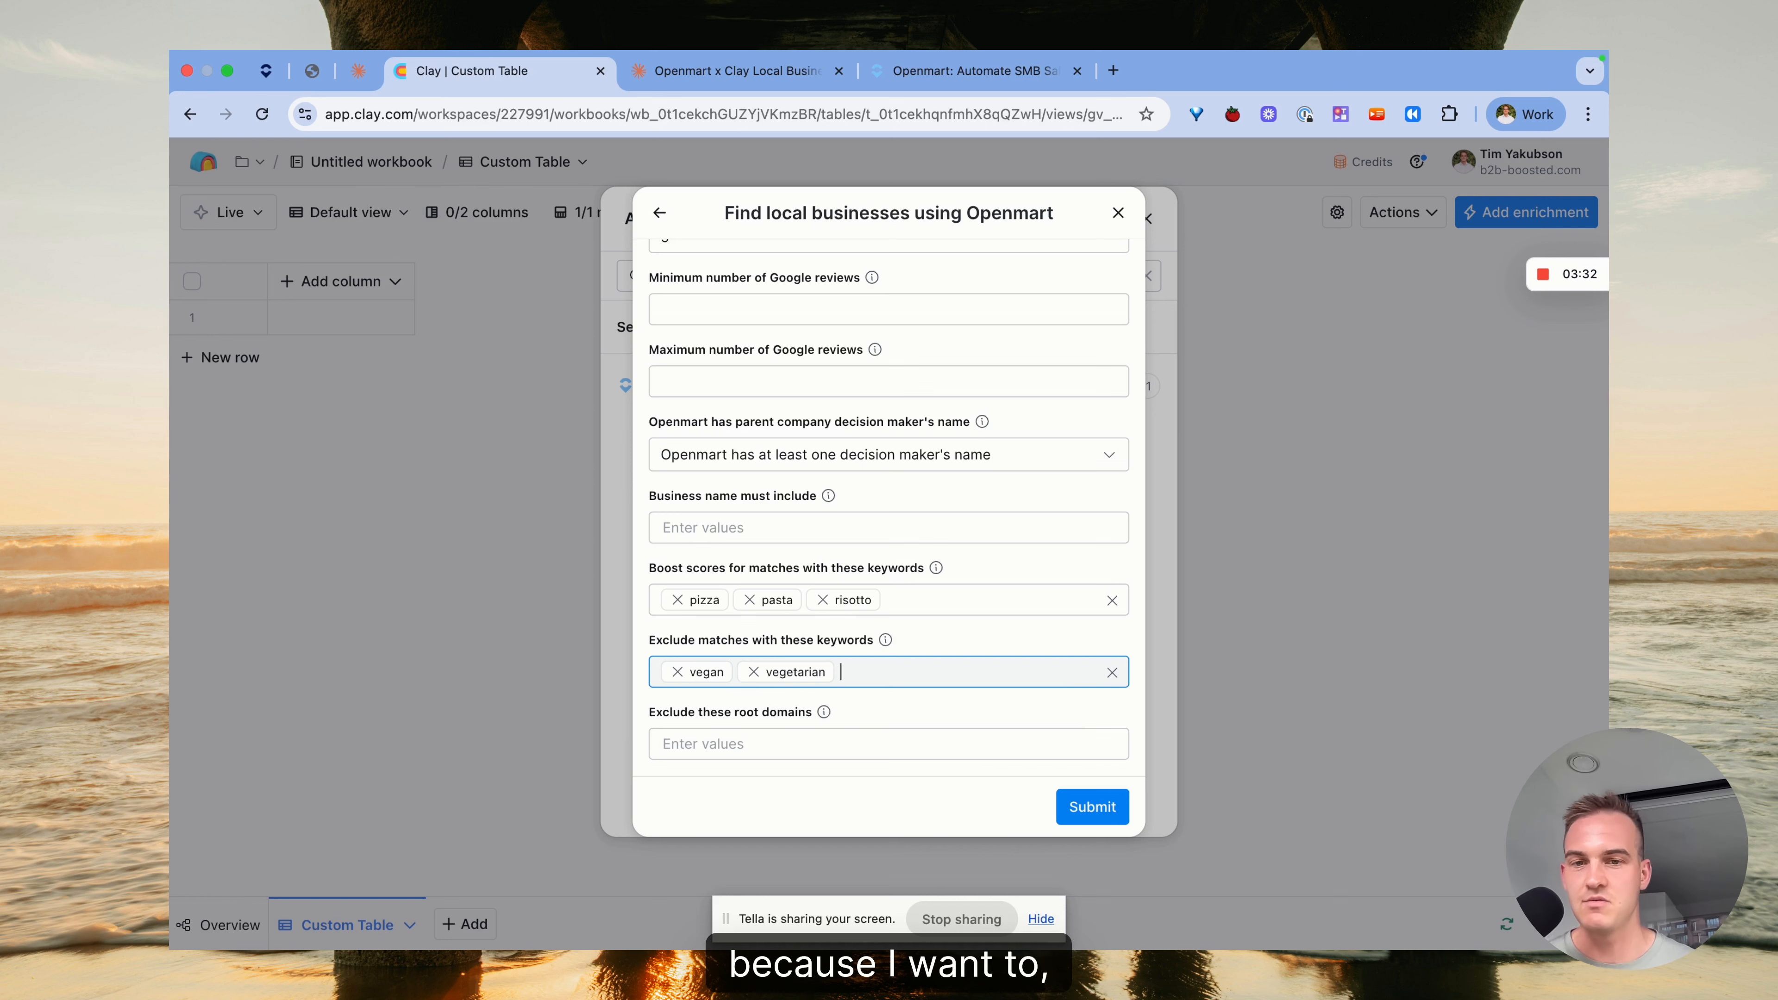
left_click(814, 741)
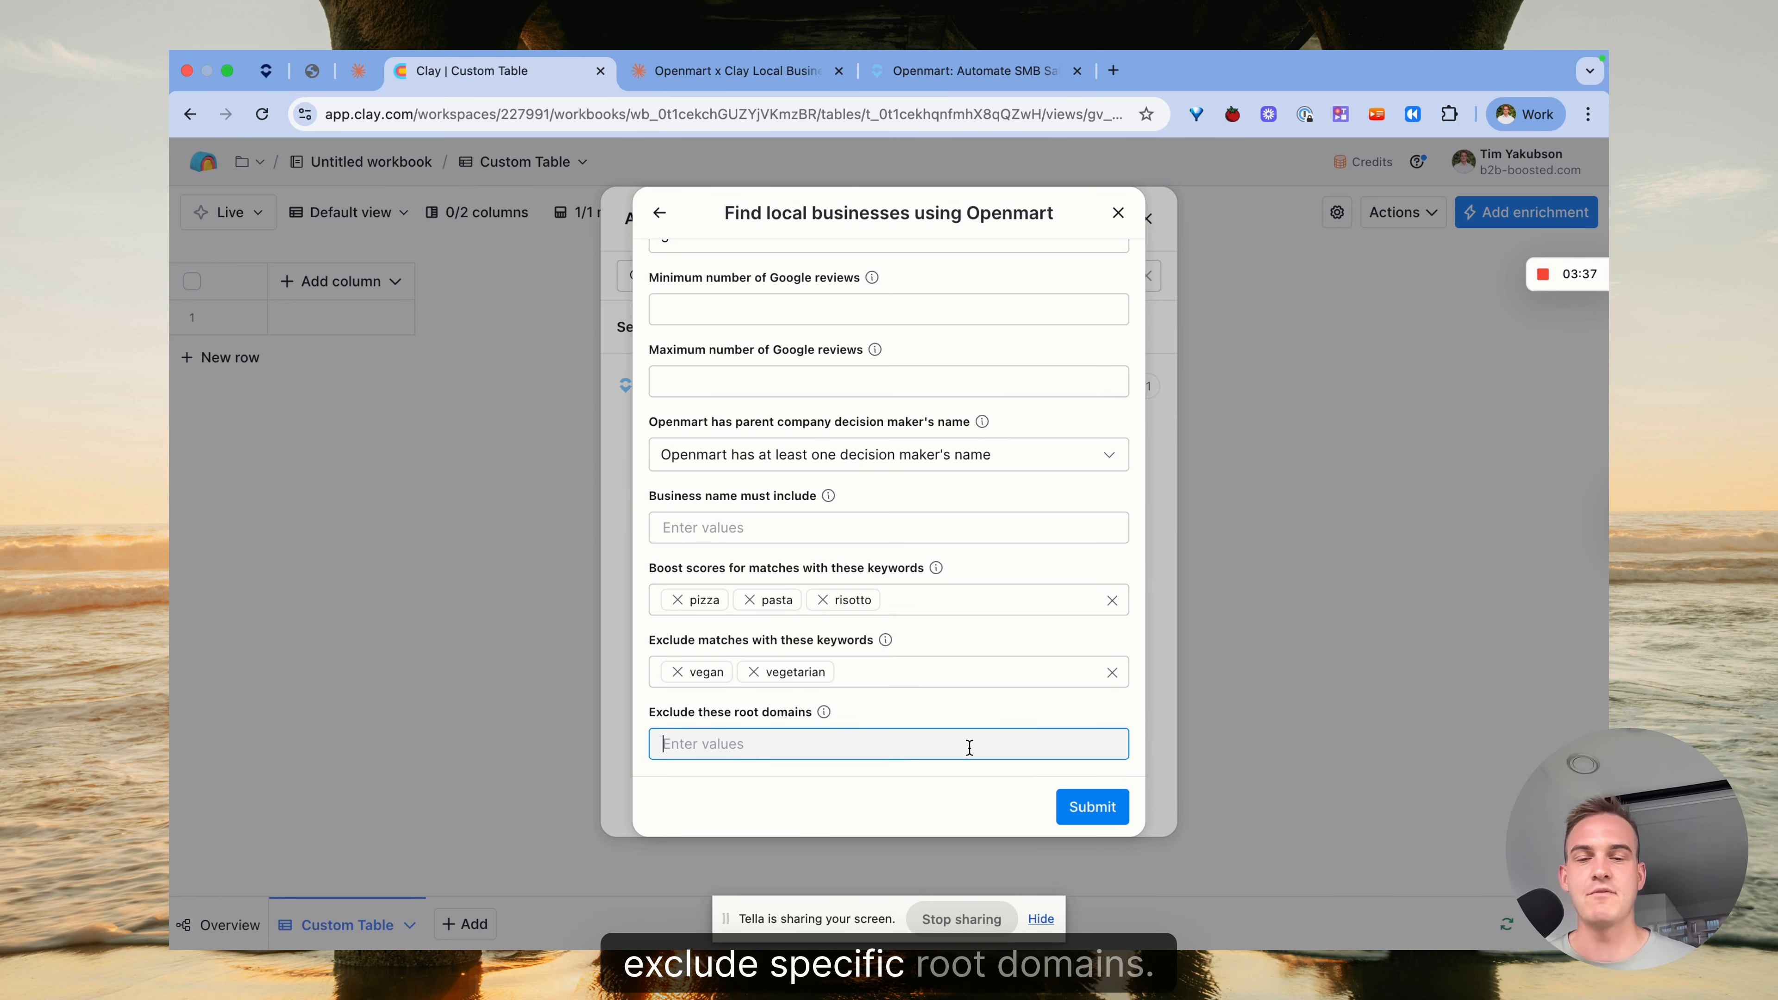
type("mcdonal")
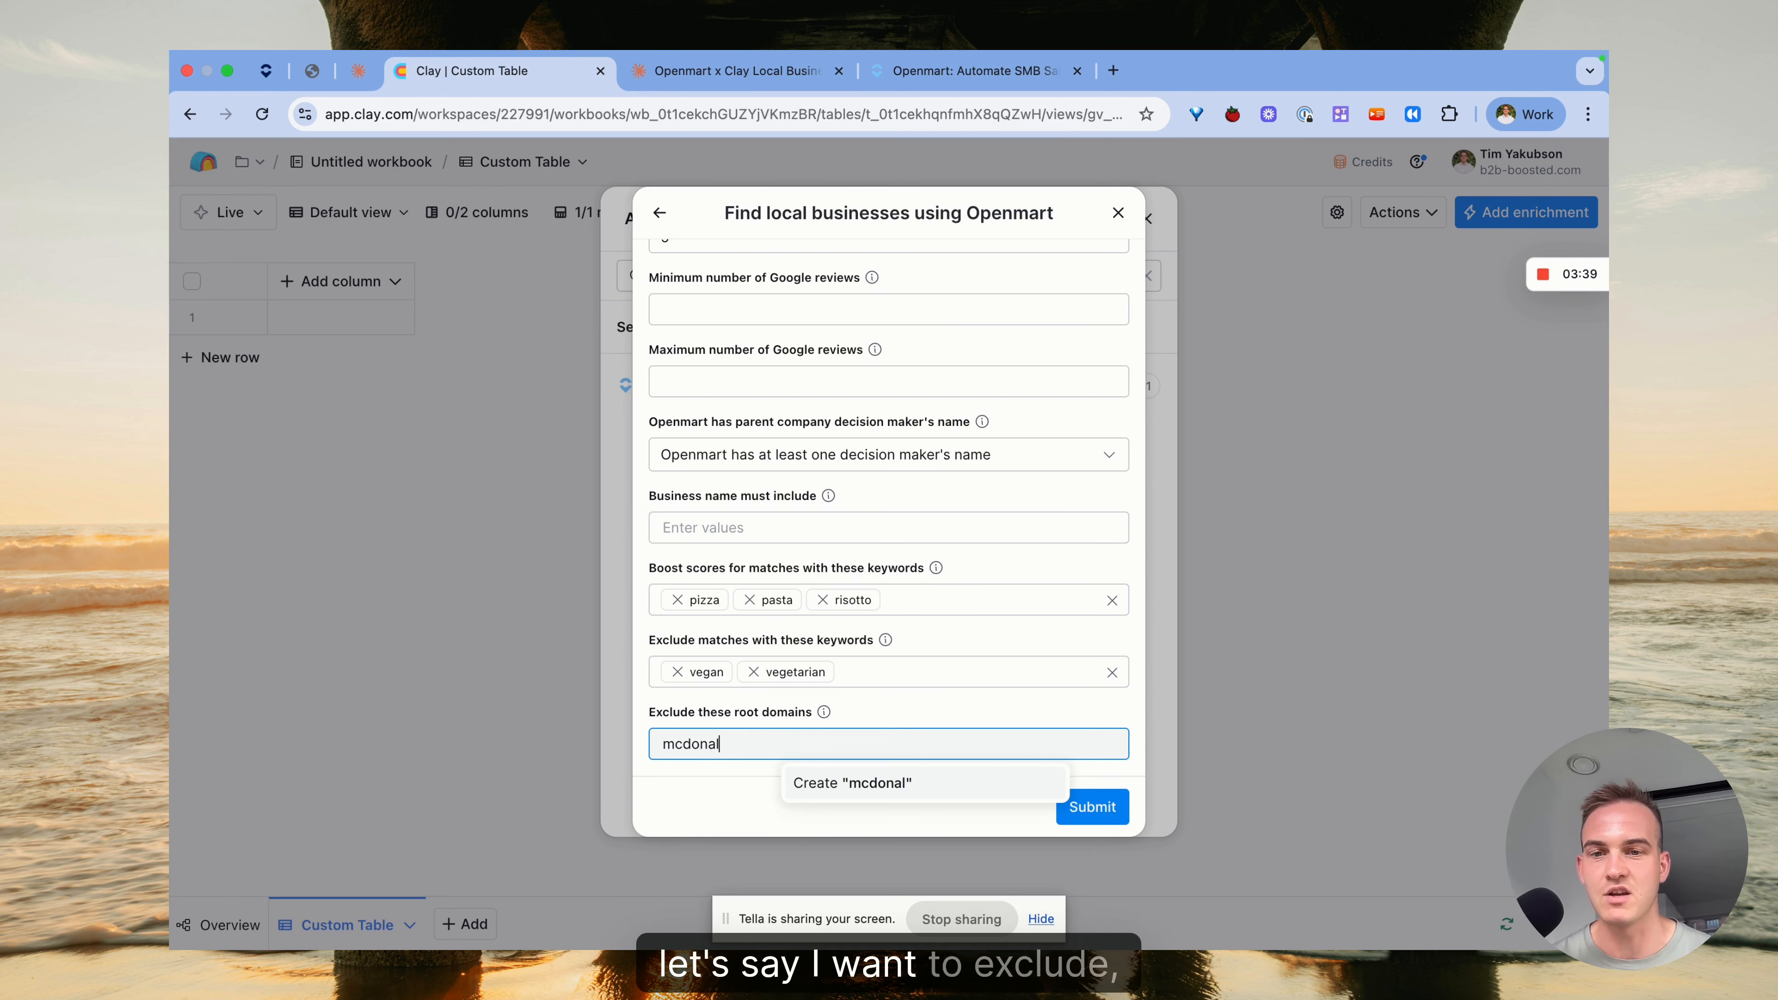
key("BackSpace")
key("BackSpace")
key("BackSpace")
key("BackSpace")
key("BackSpace")
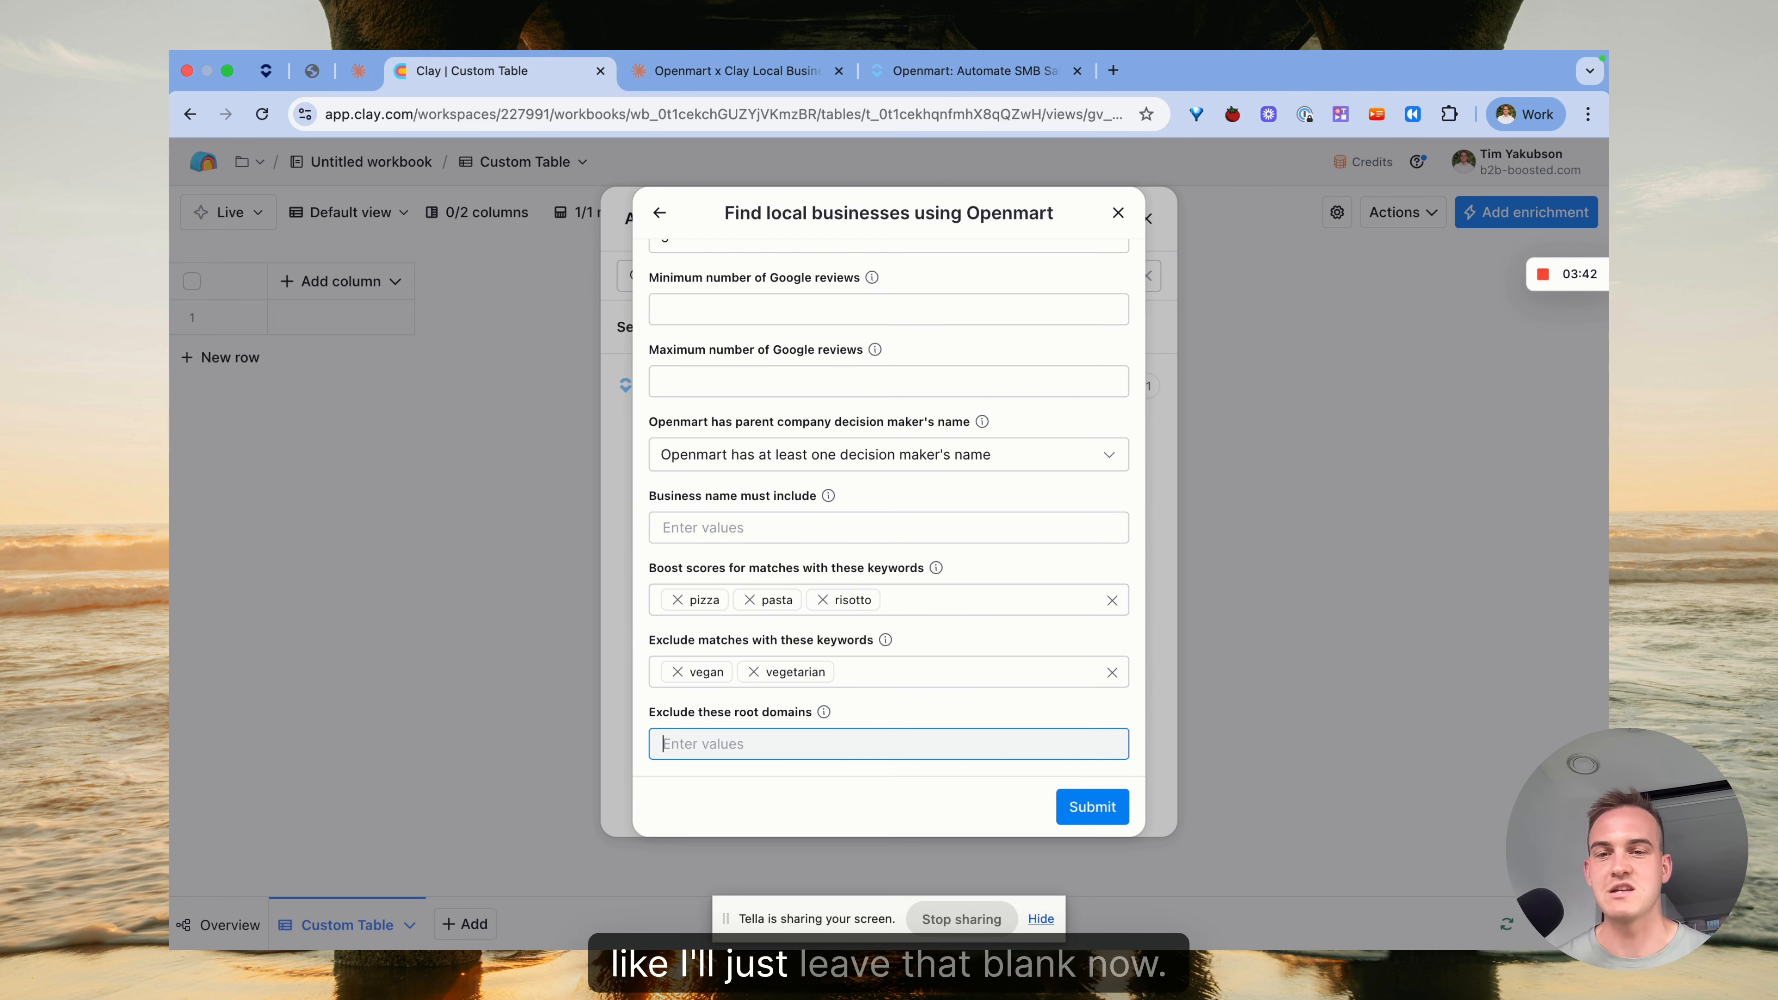
Submit the Openmart search, close the source details and look through the imported business rows
left_click(1094, 813)
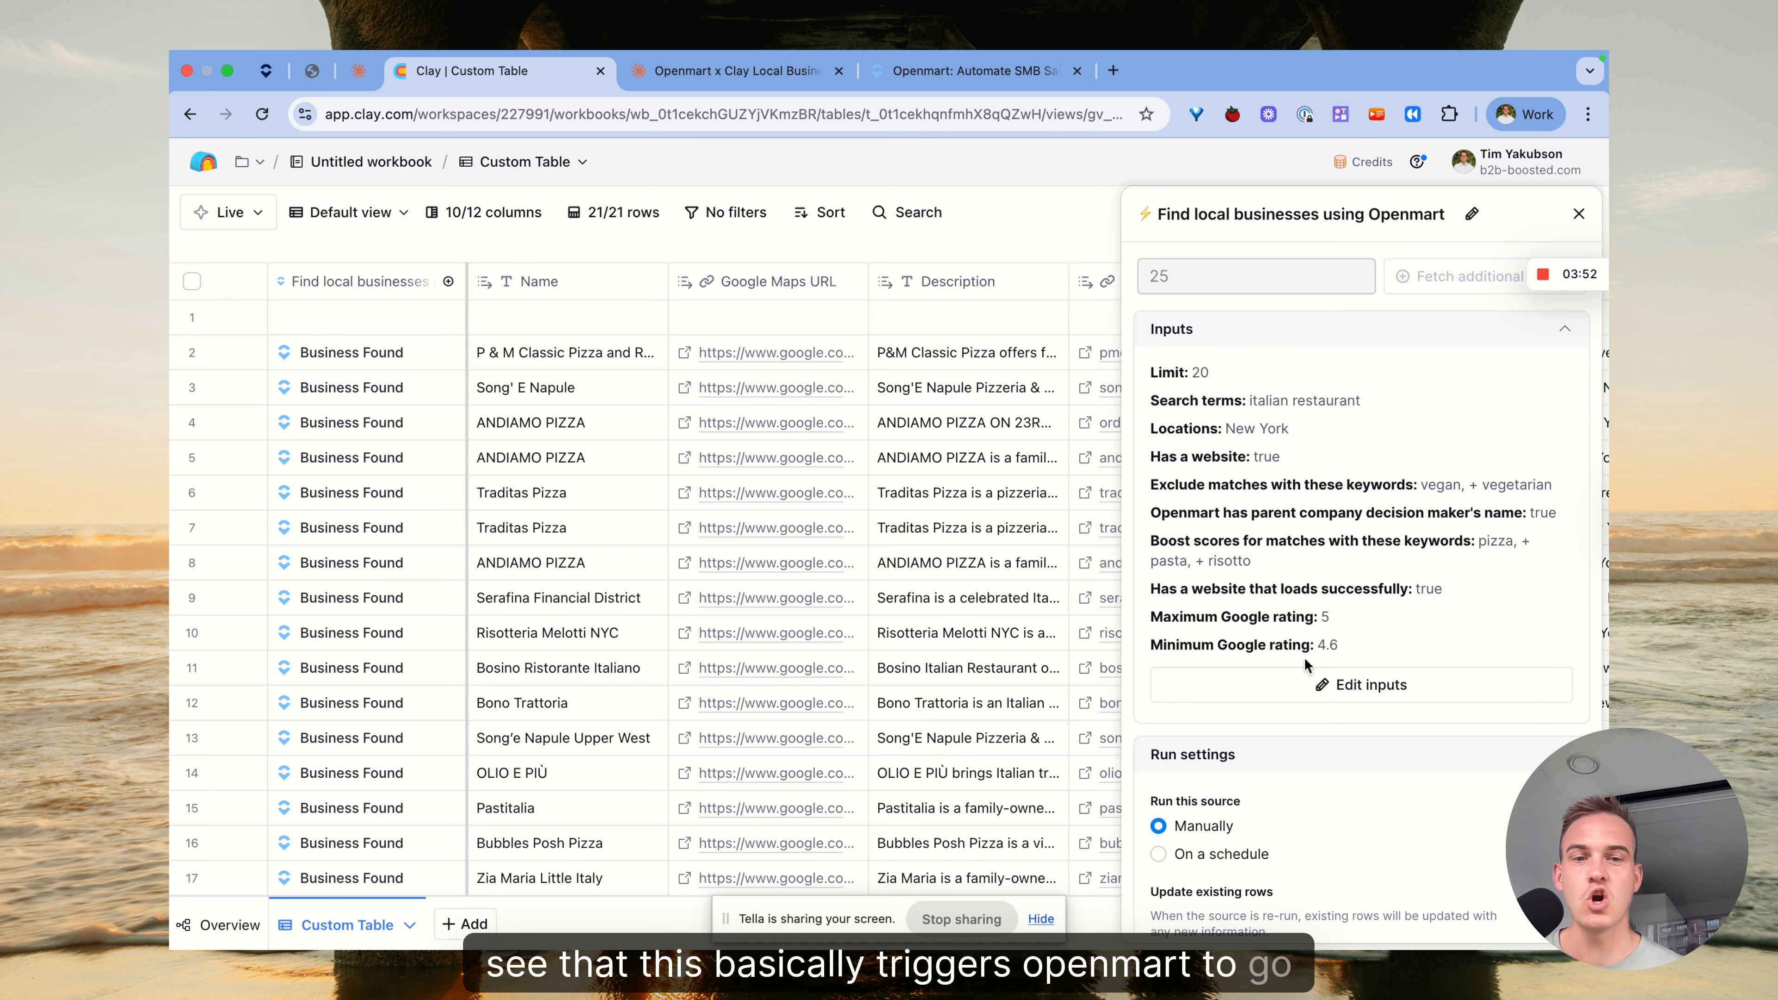
left_click(1579, 214)
scroll(738, 377, "down", 1)
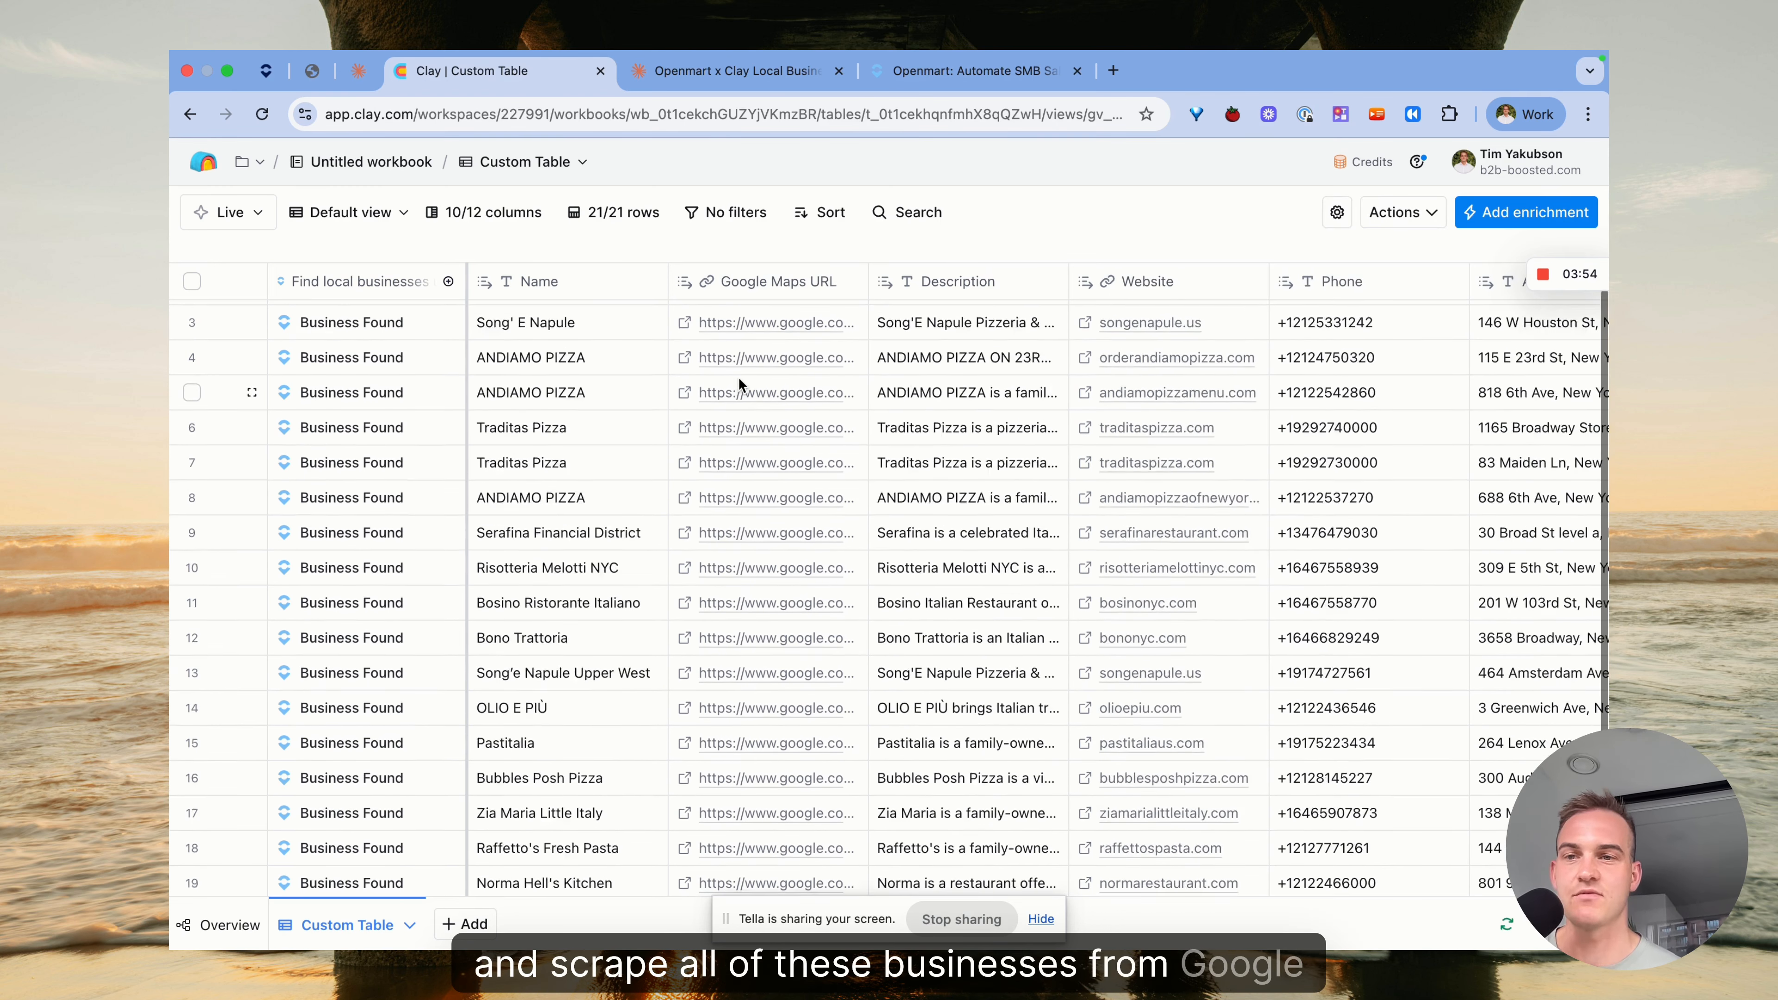
scroll(738, 378, "down", 3)
scroll(740, 384, "up", 4)
scroll(744, 387, "down", 1)
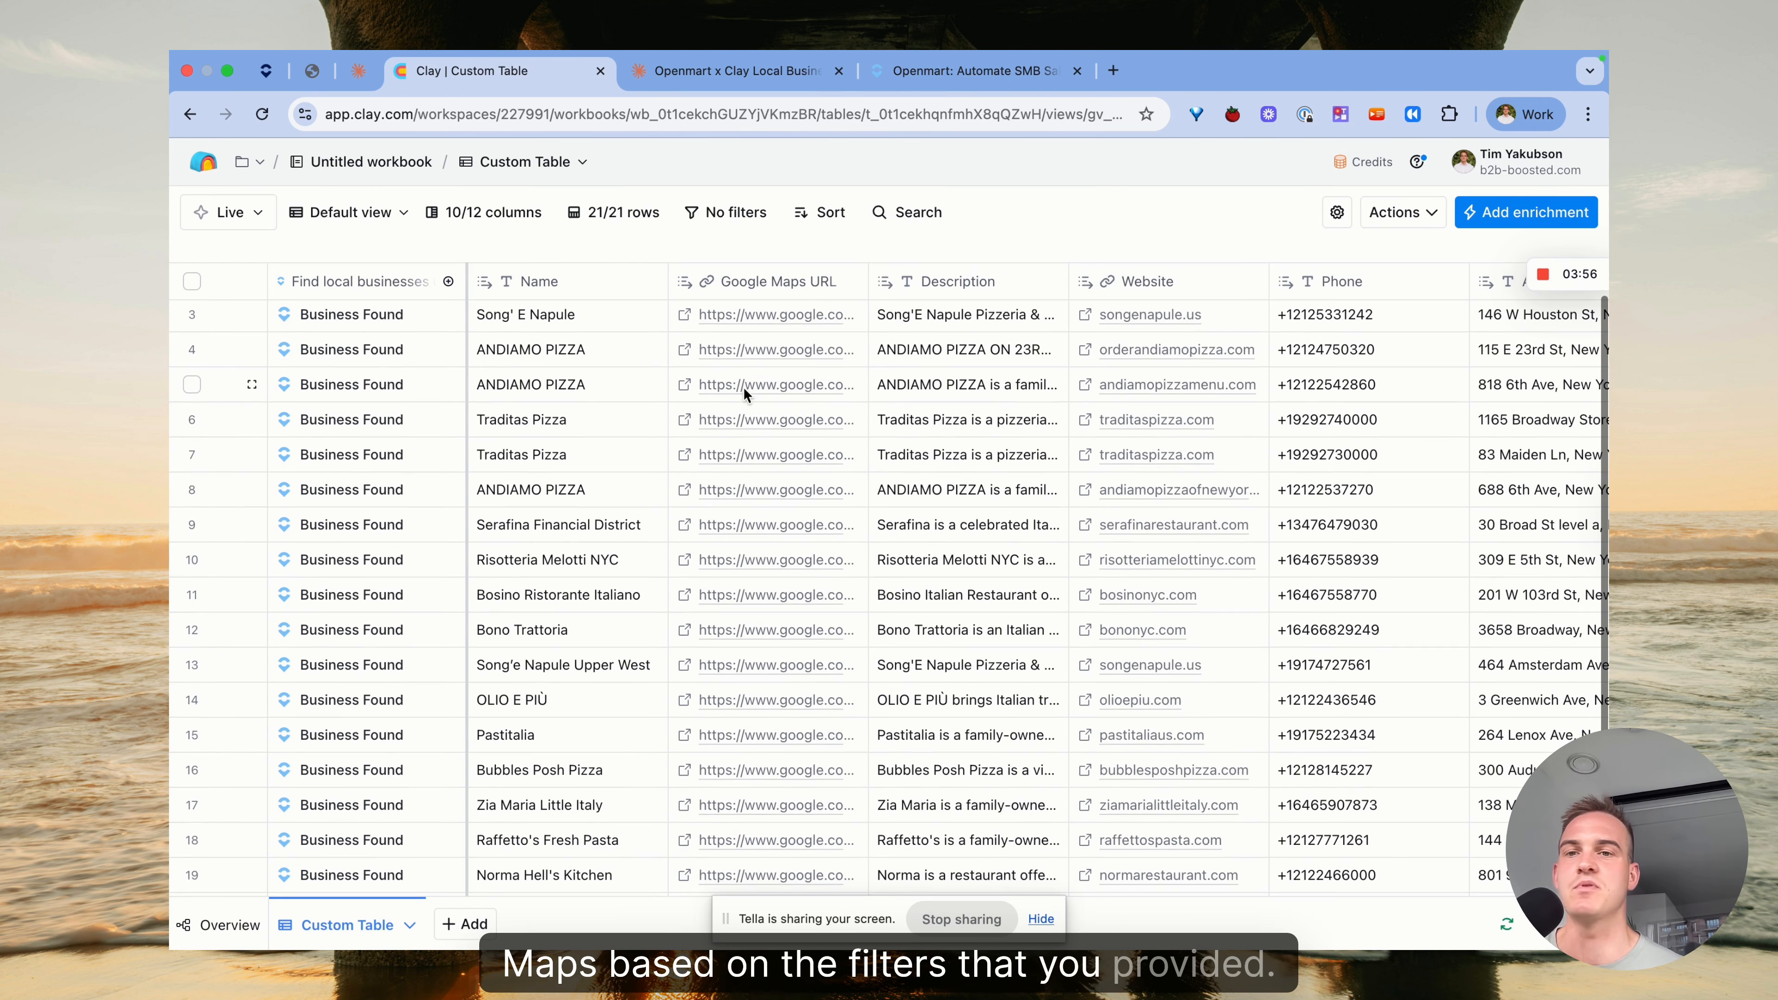
Open the Openmart result details for the business in row 5 and examine its address, Yelp and Google Maps source info
left_click(369, 388)
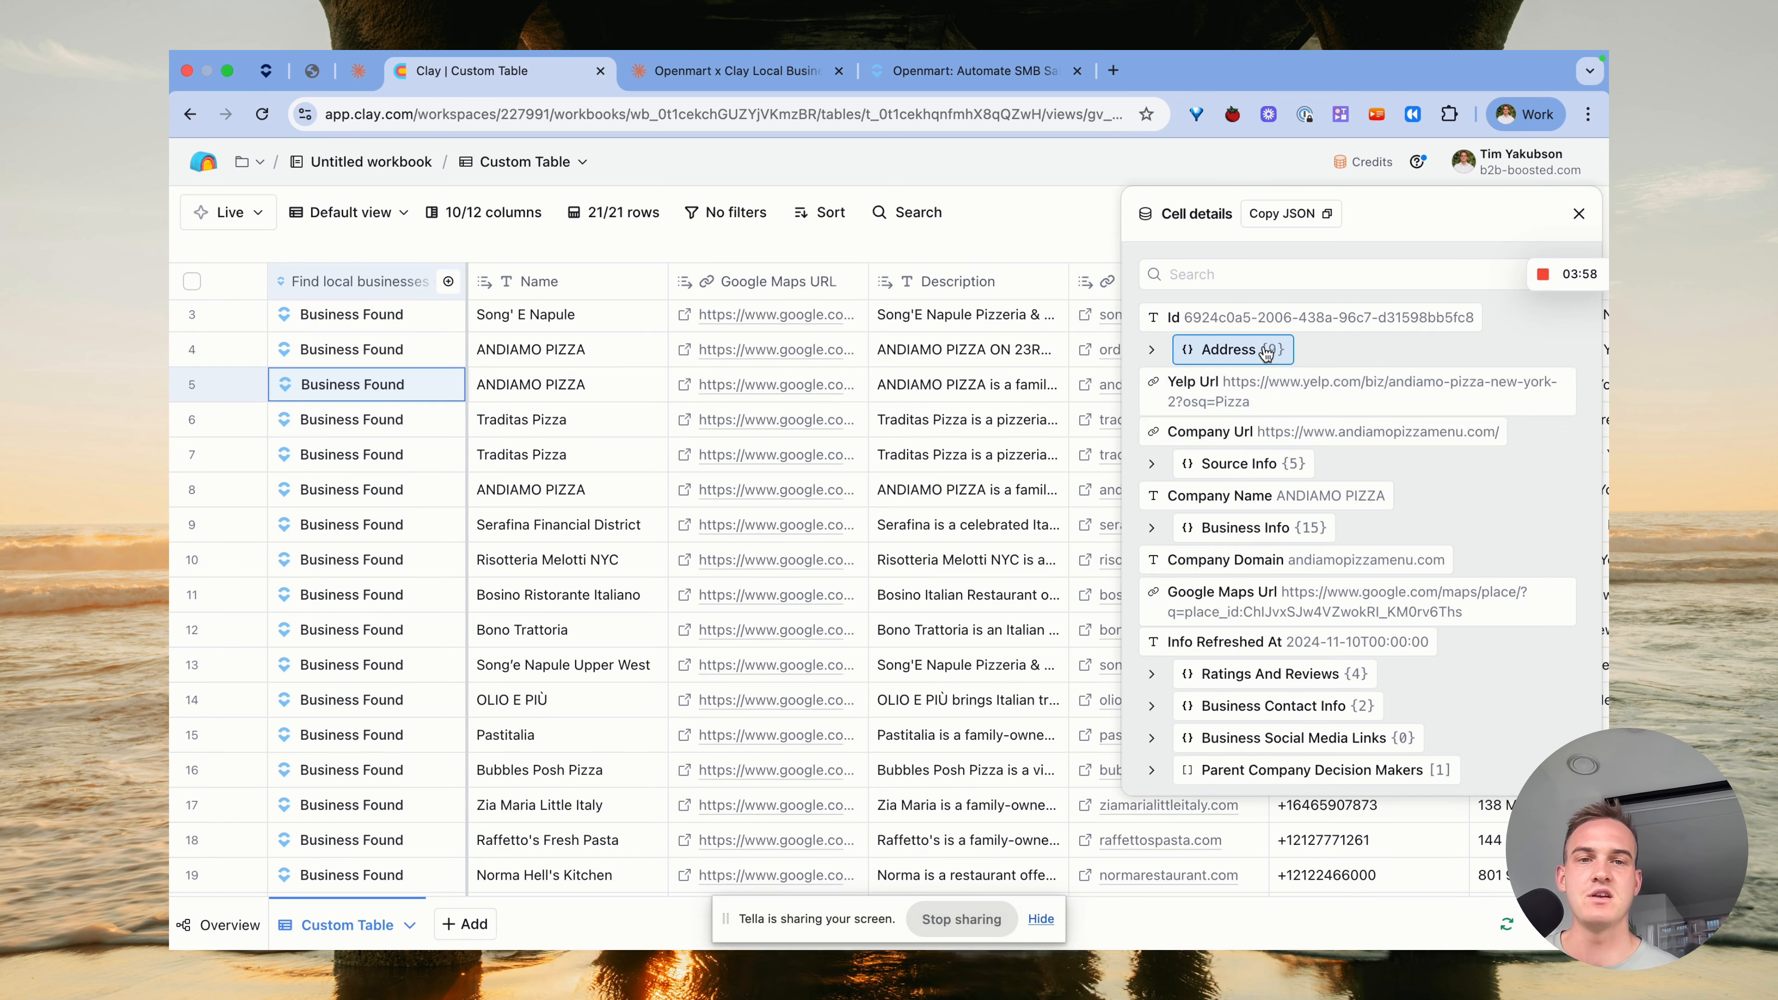
left_click(1266, 354)
left_click(1243, 610)
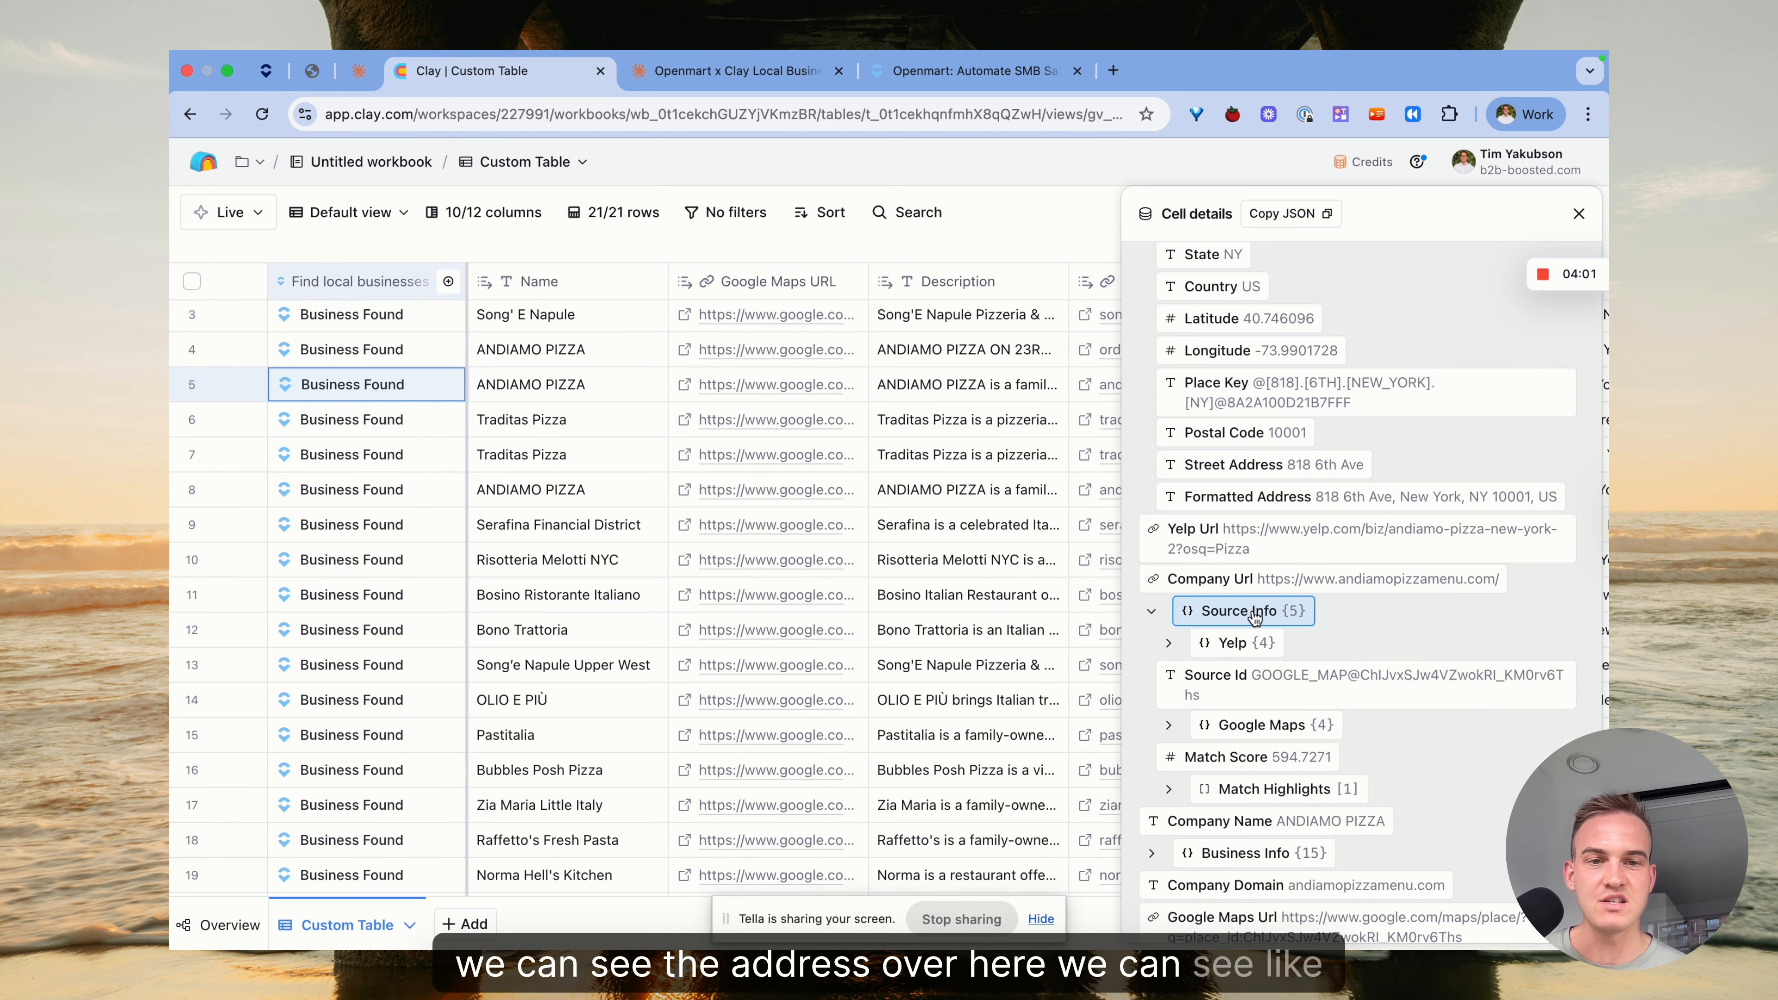
left_click(1247, 643)
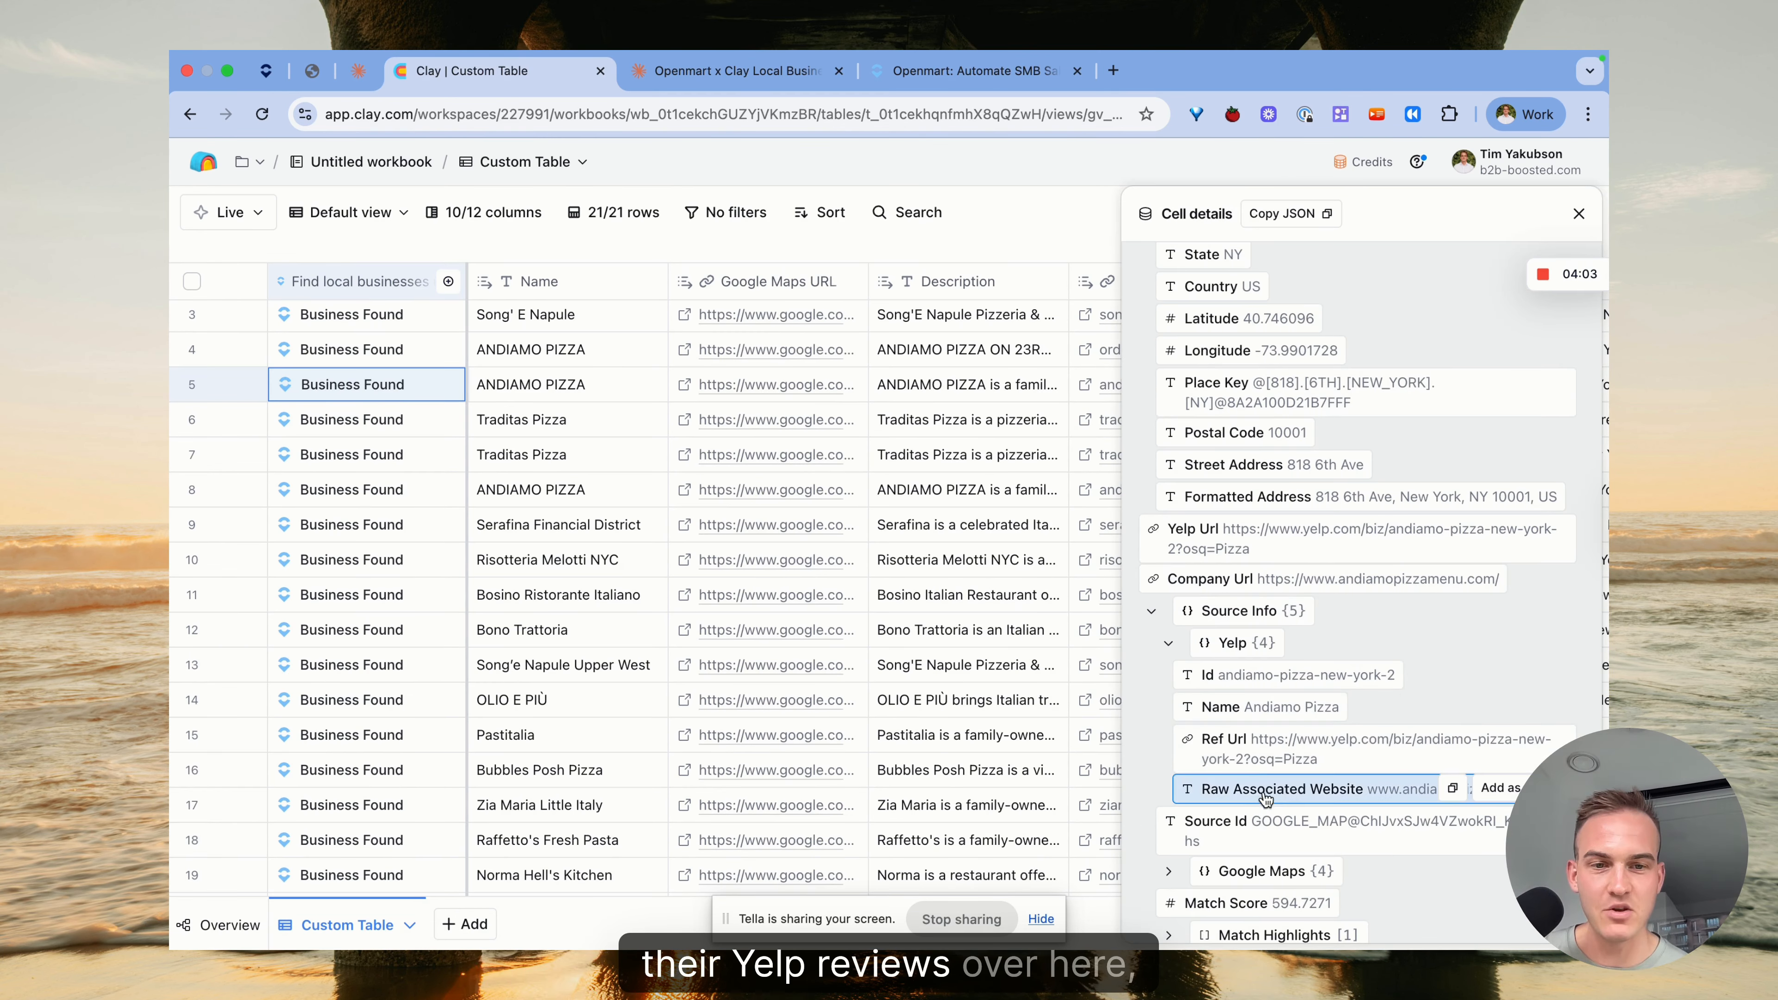
scroll(1274, 701, "down", 3)
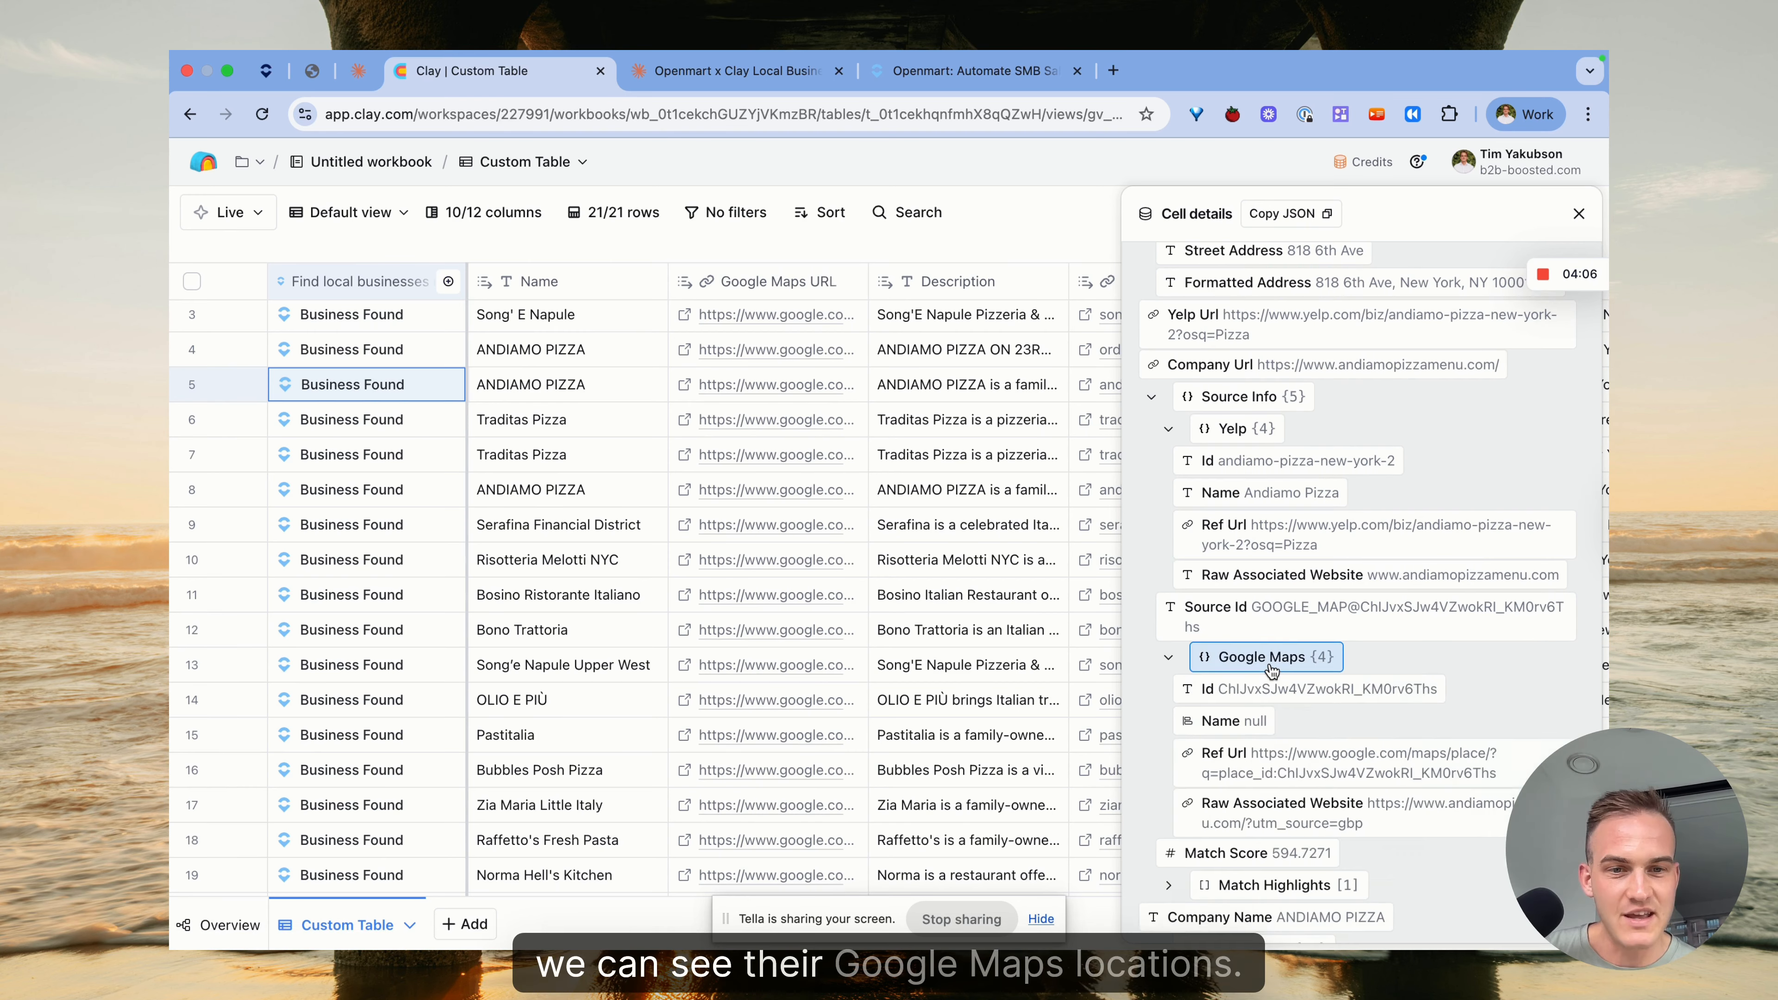
double_click(1287, 656)
scroll(1273, 728, "down", 1)
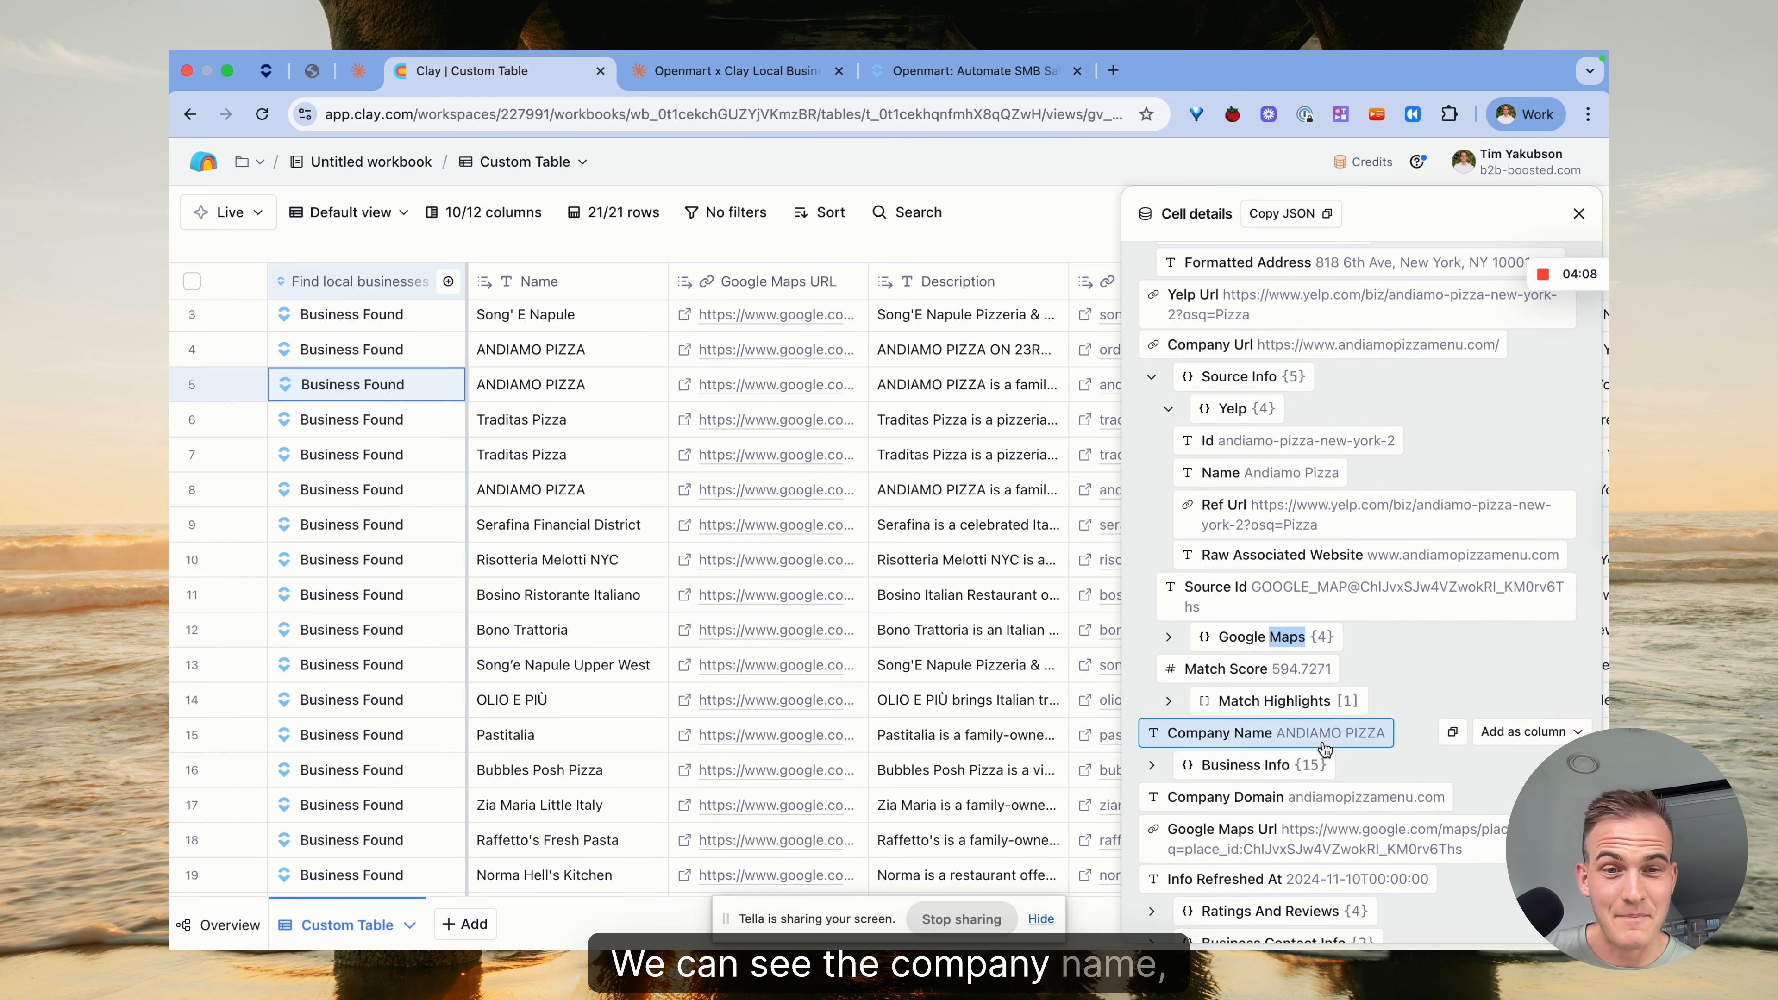
Expand the record's business info and examine its keywords, features and tags
scroll(1272, 740, "down", 1)
left_click(1254, 693)
scroll(1282, 700, "down", 1)
scroll(1282, 766, "down", 1)
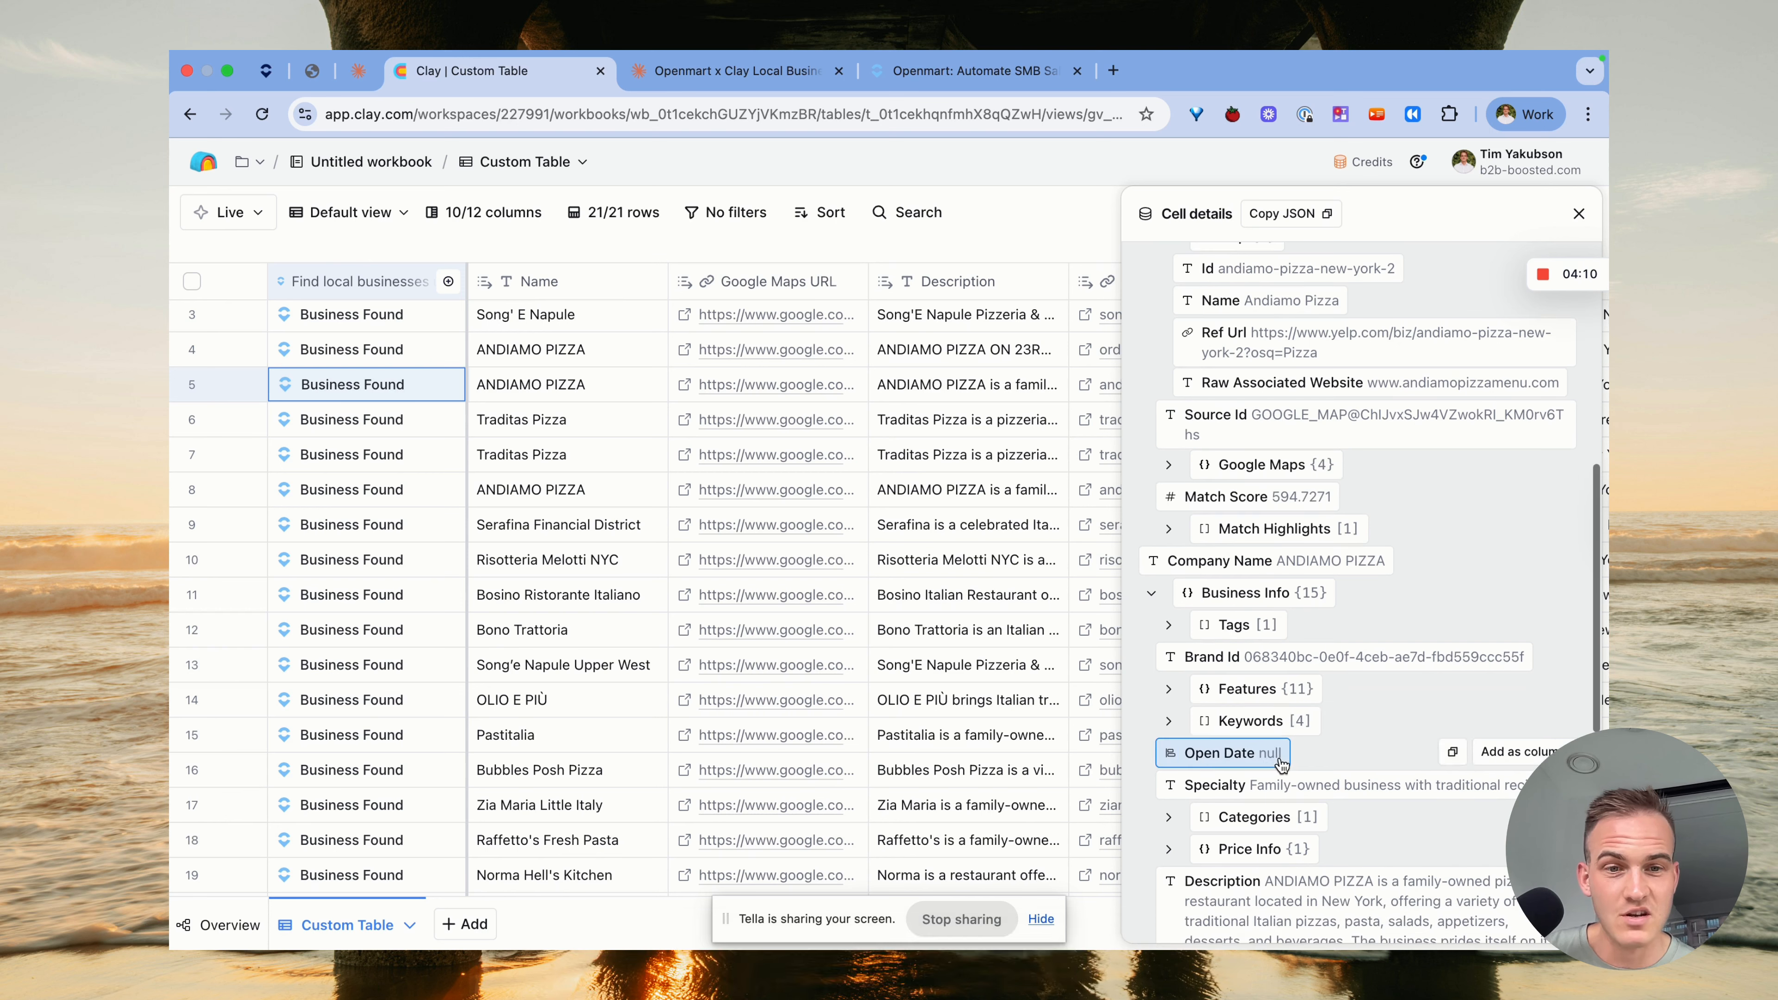
left_click(1260, 721)
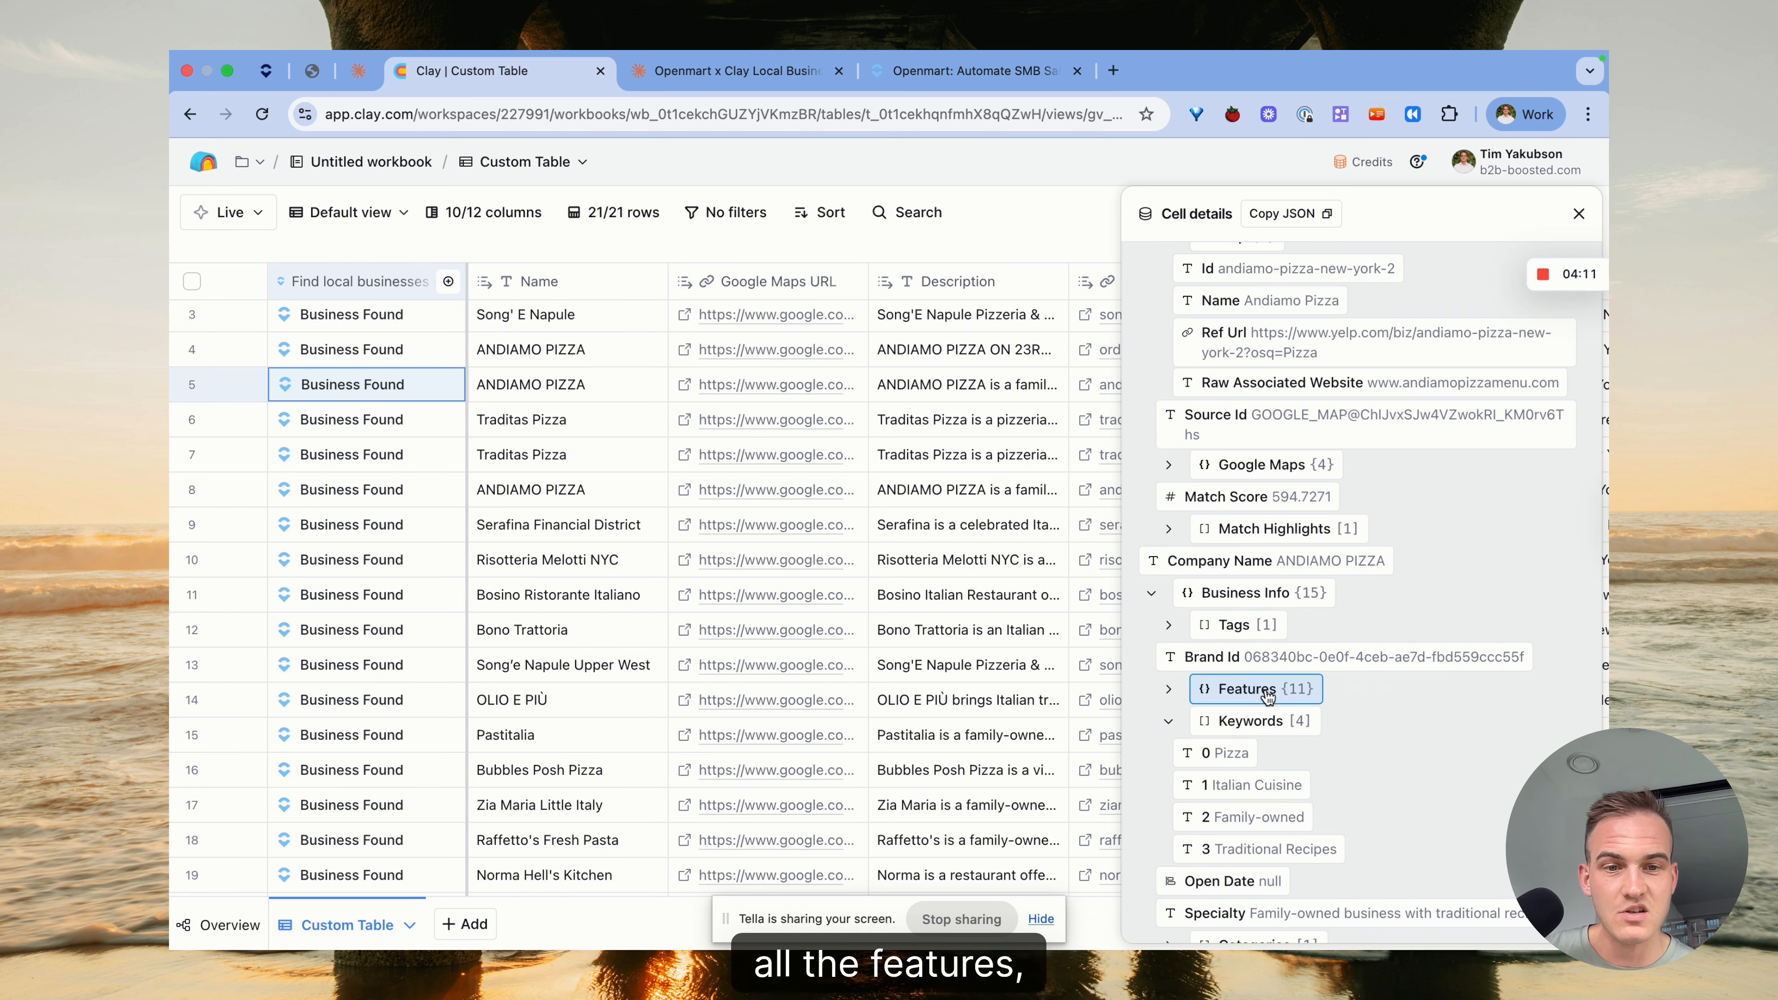
left_click(1267, 689)
left_click(1235, 624)
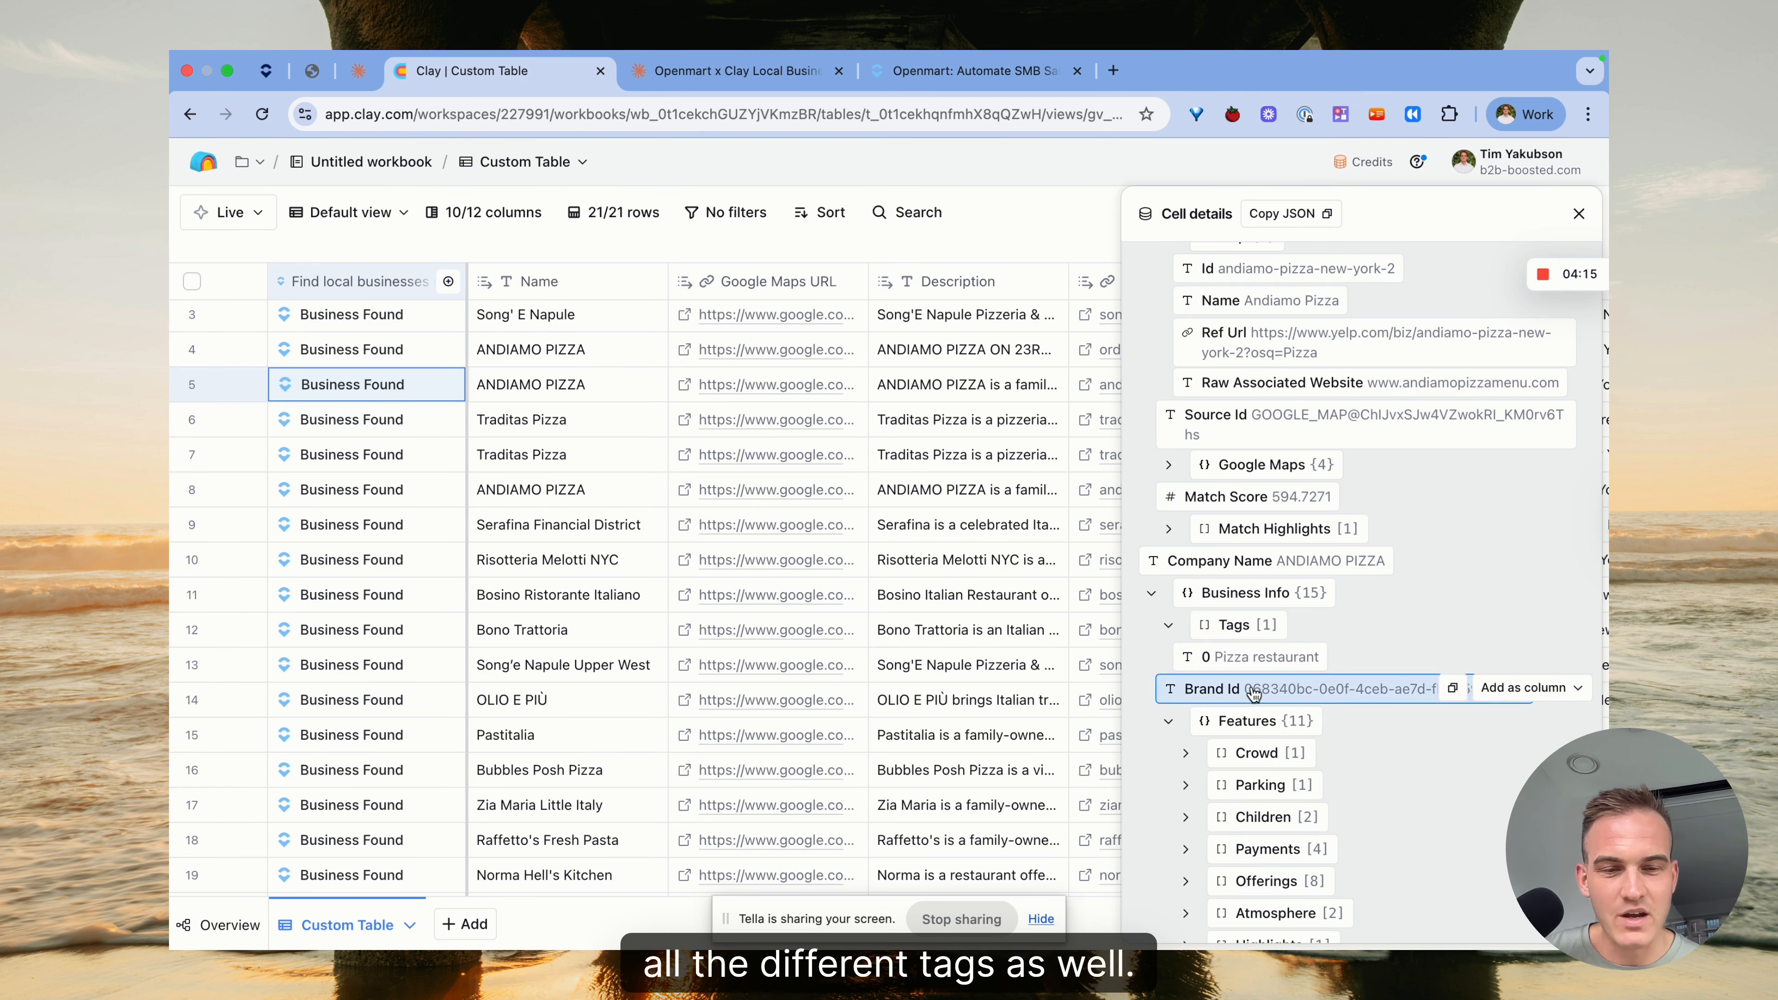
Examine the accepted payments and the "Popular For" entries among the business features
scroll(1254, 694, "down", 5)
left_click(1267, 441)
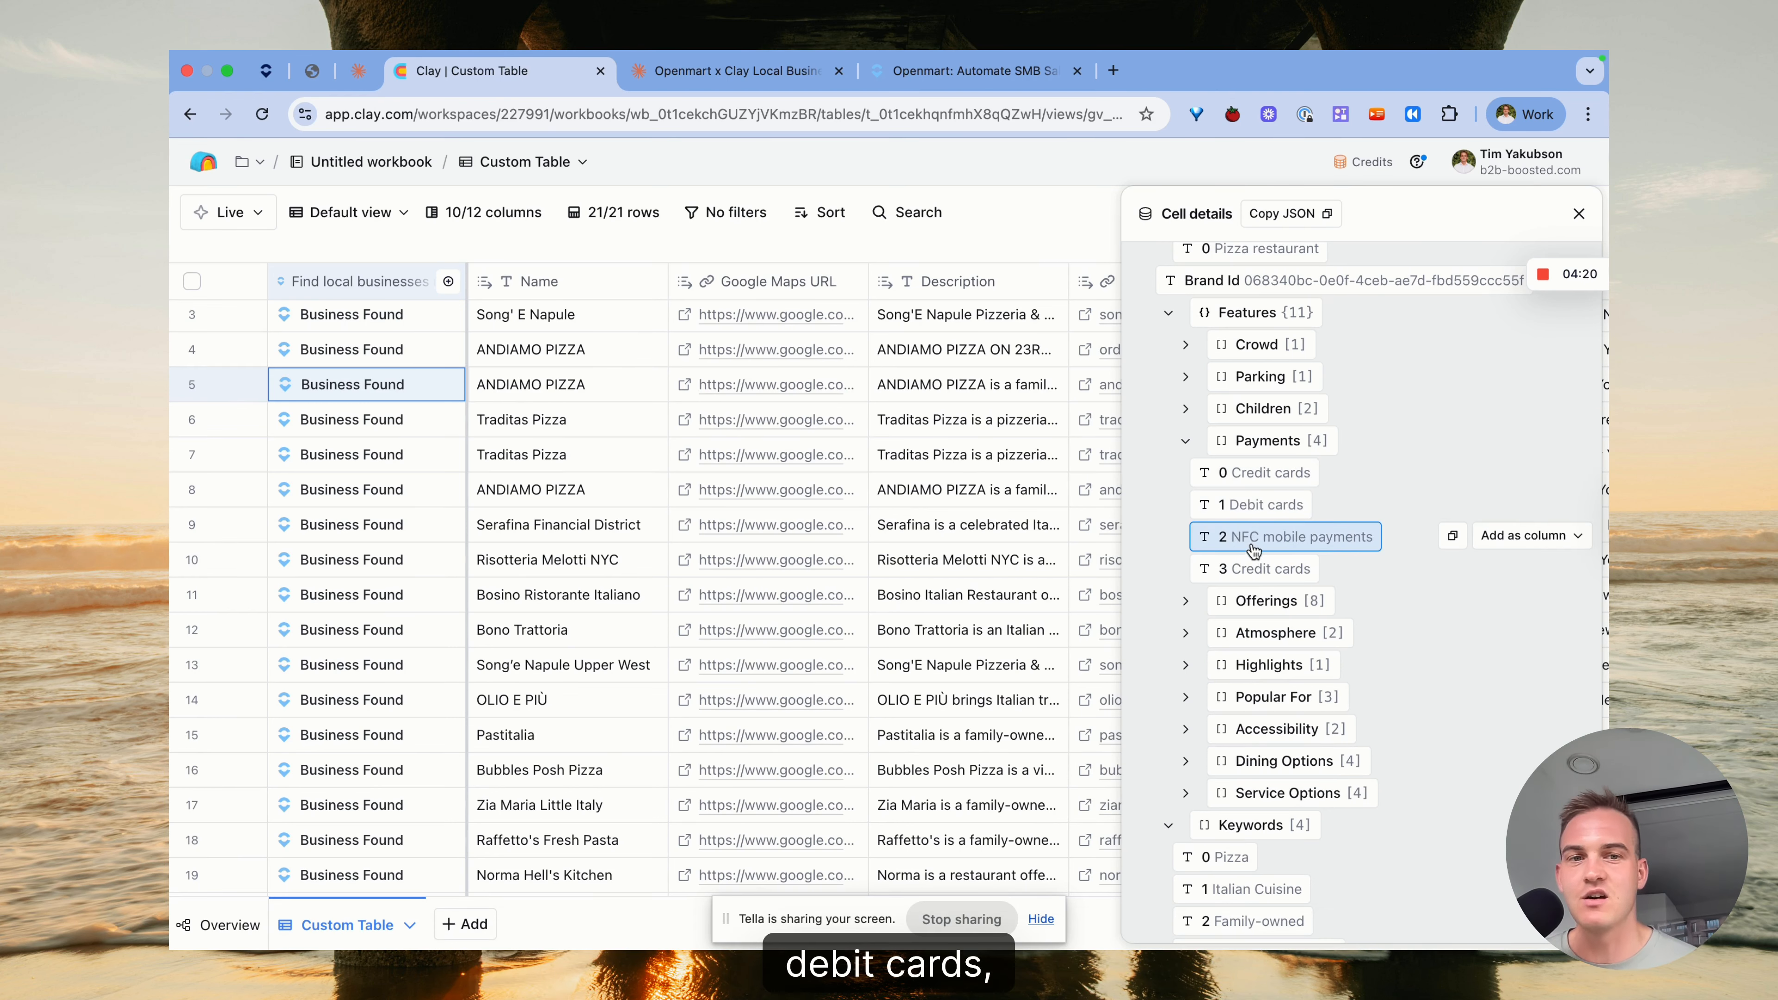
scroll(1301, 581, "down", 1)
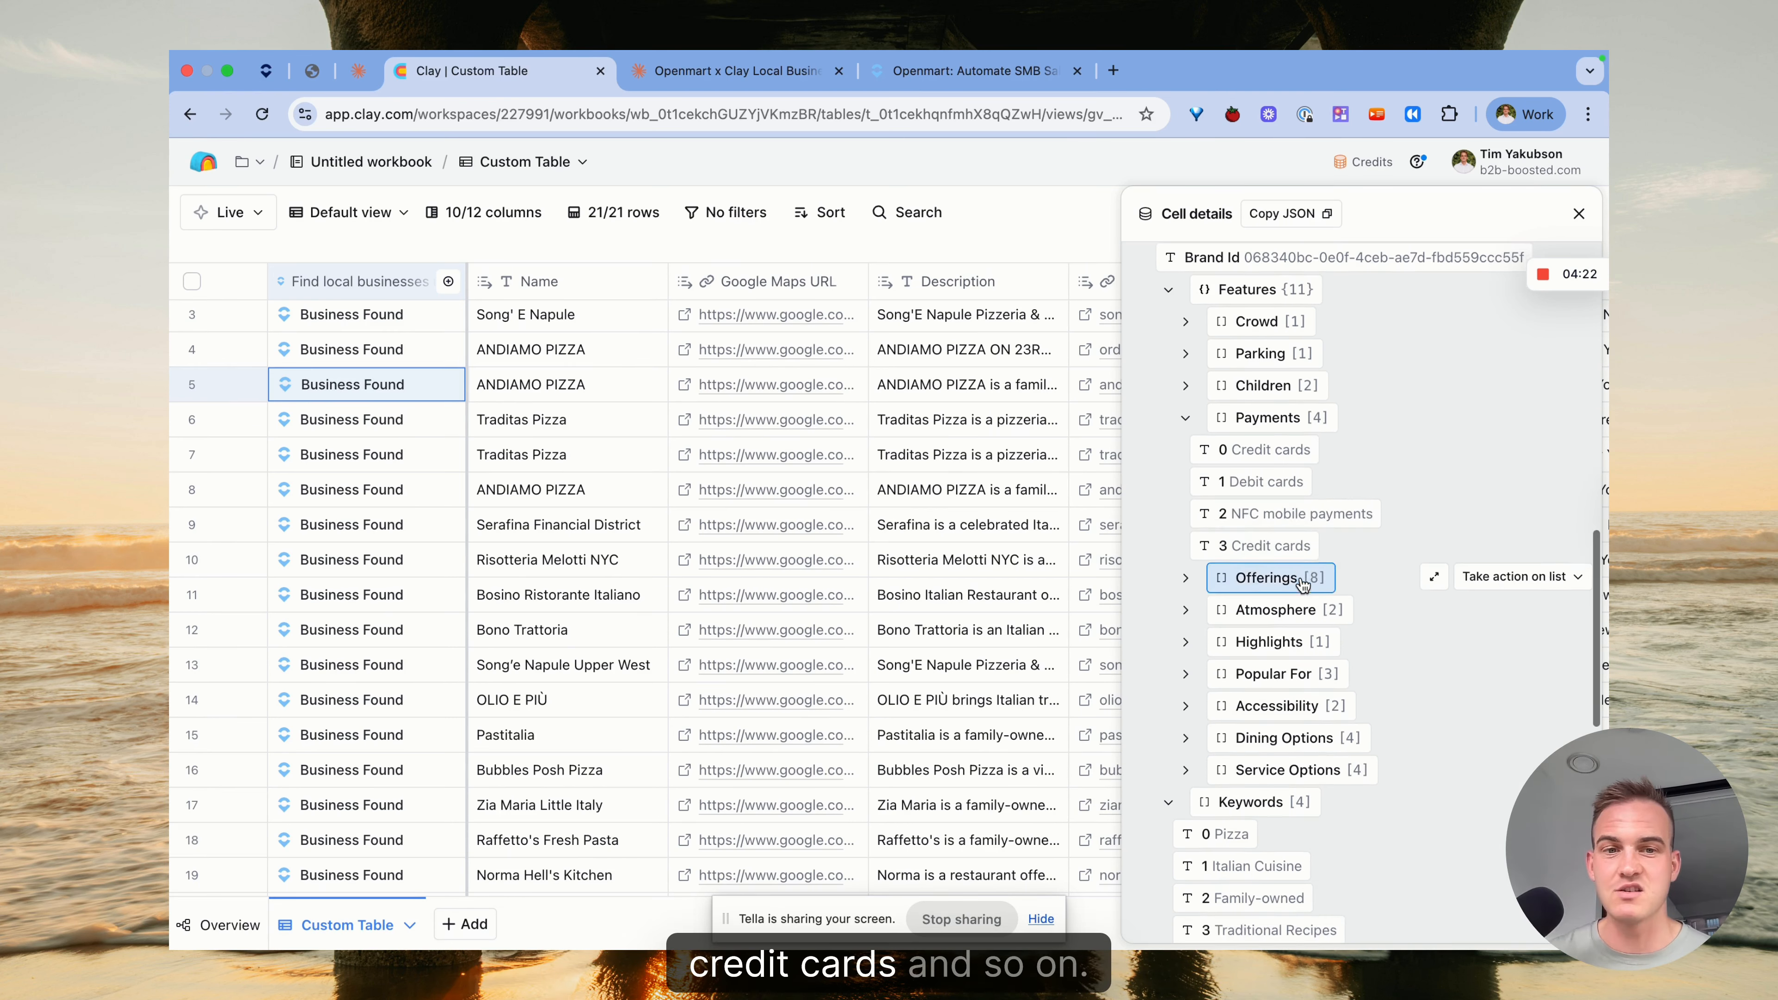
scroll(1301, 583, "down", 3)
left_click(1273, 604)
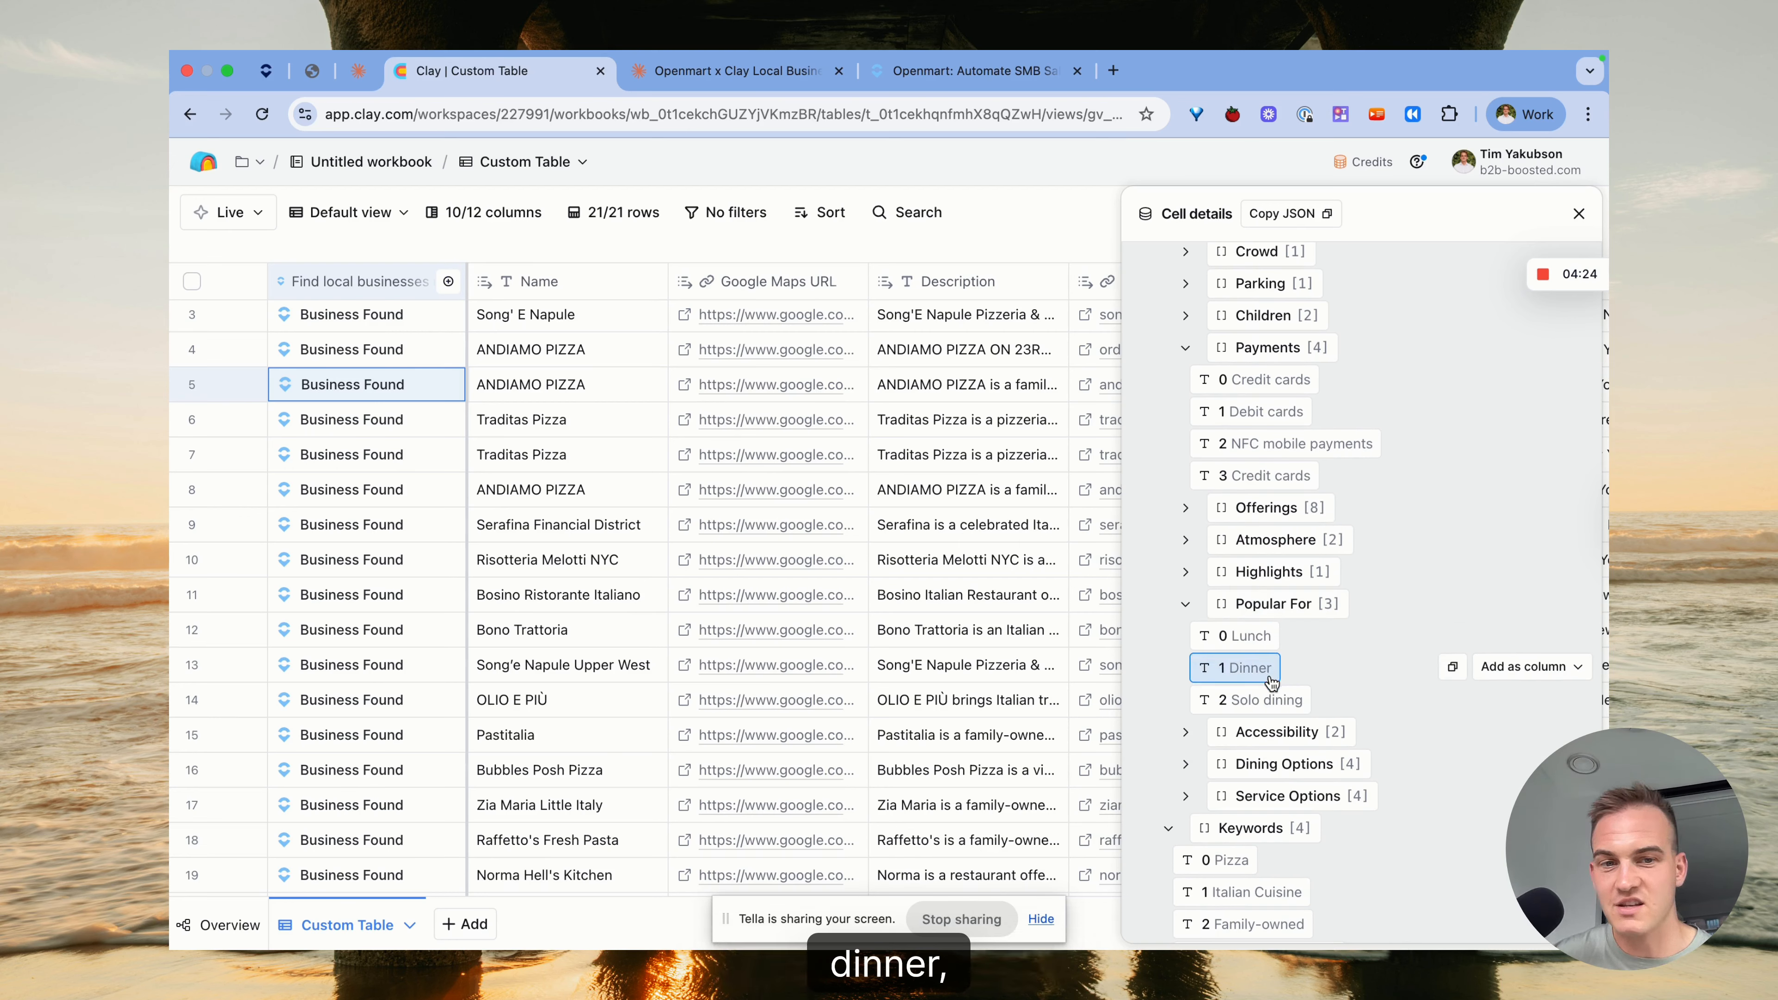
Review the business description, price info and categories in the record's details
scroll(1260, 701, "down", 20)
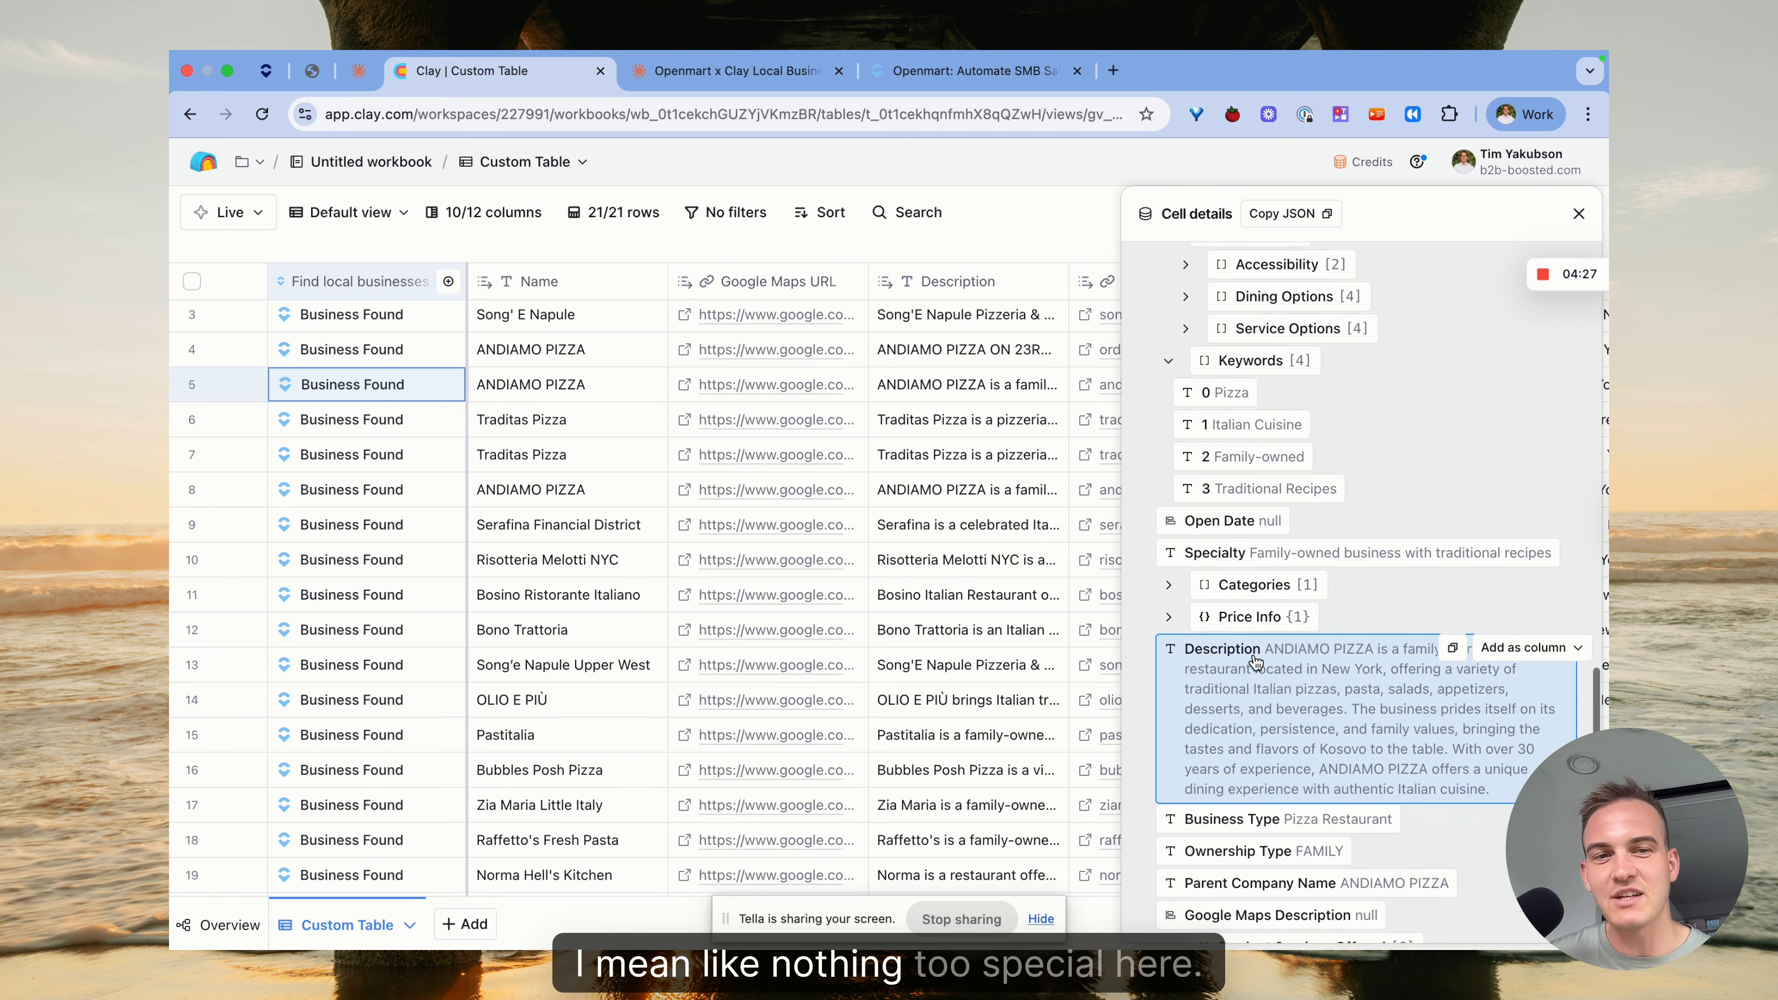
scroll(1255, 662, "down", 2)
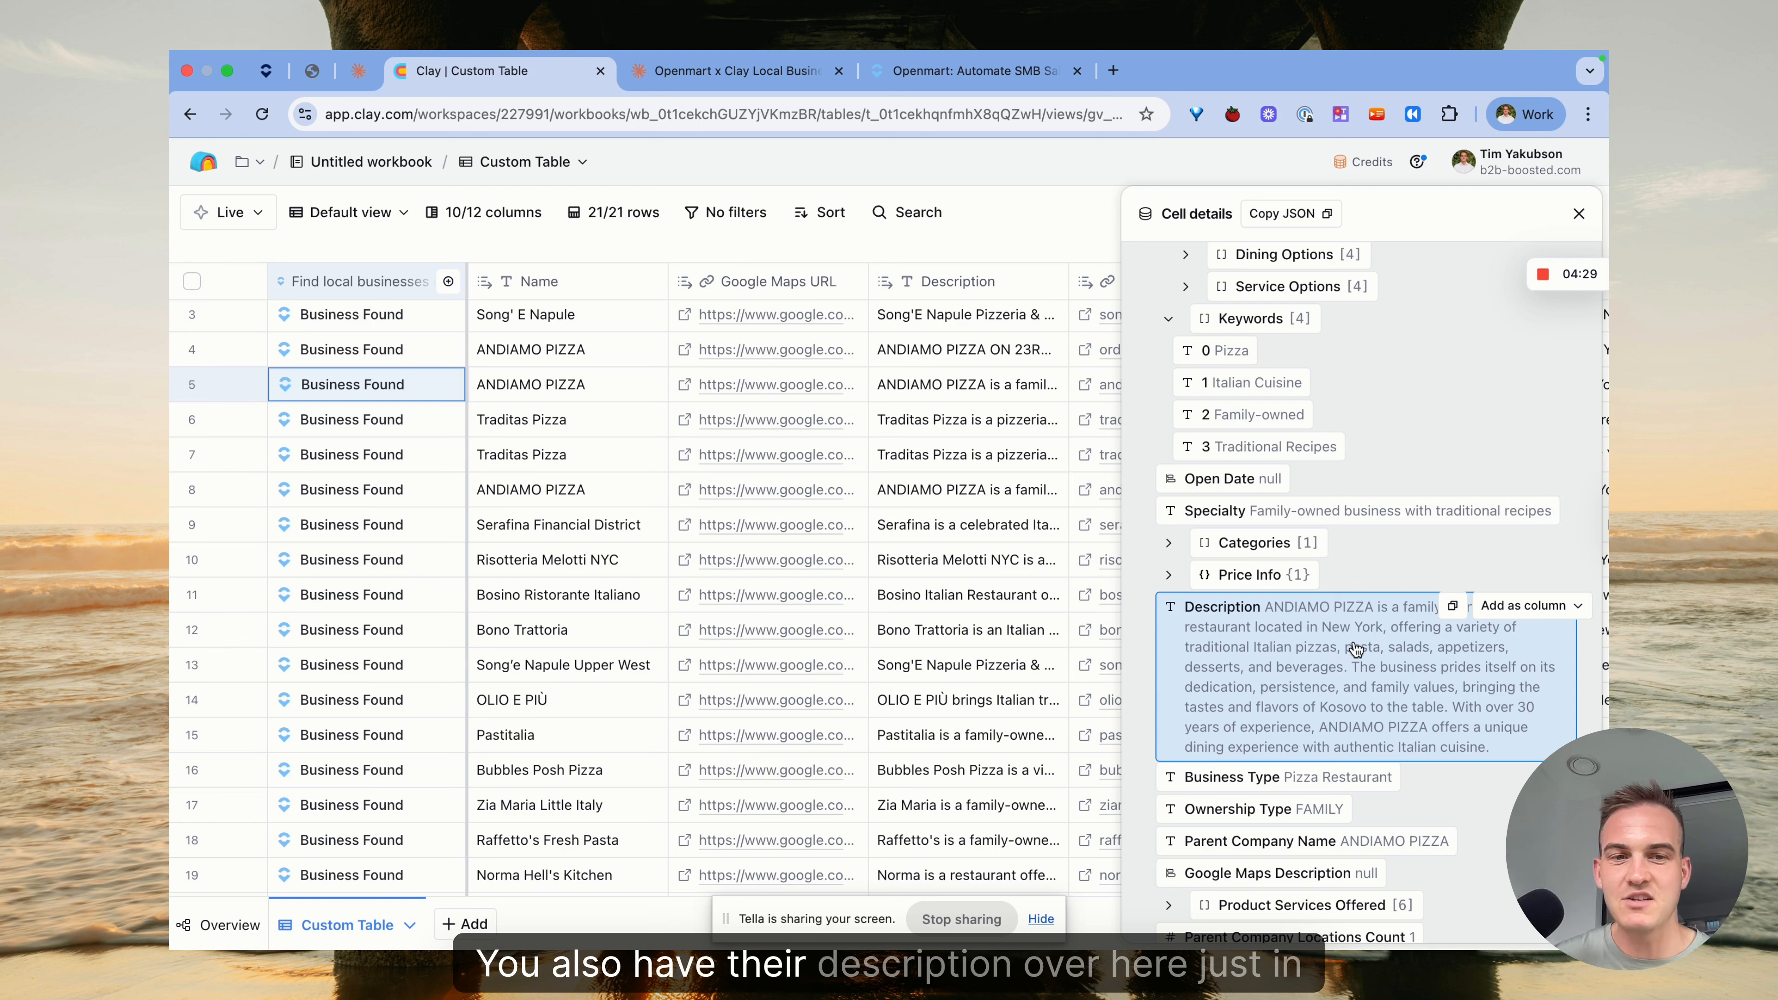
left_click(1260, 574)
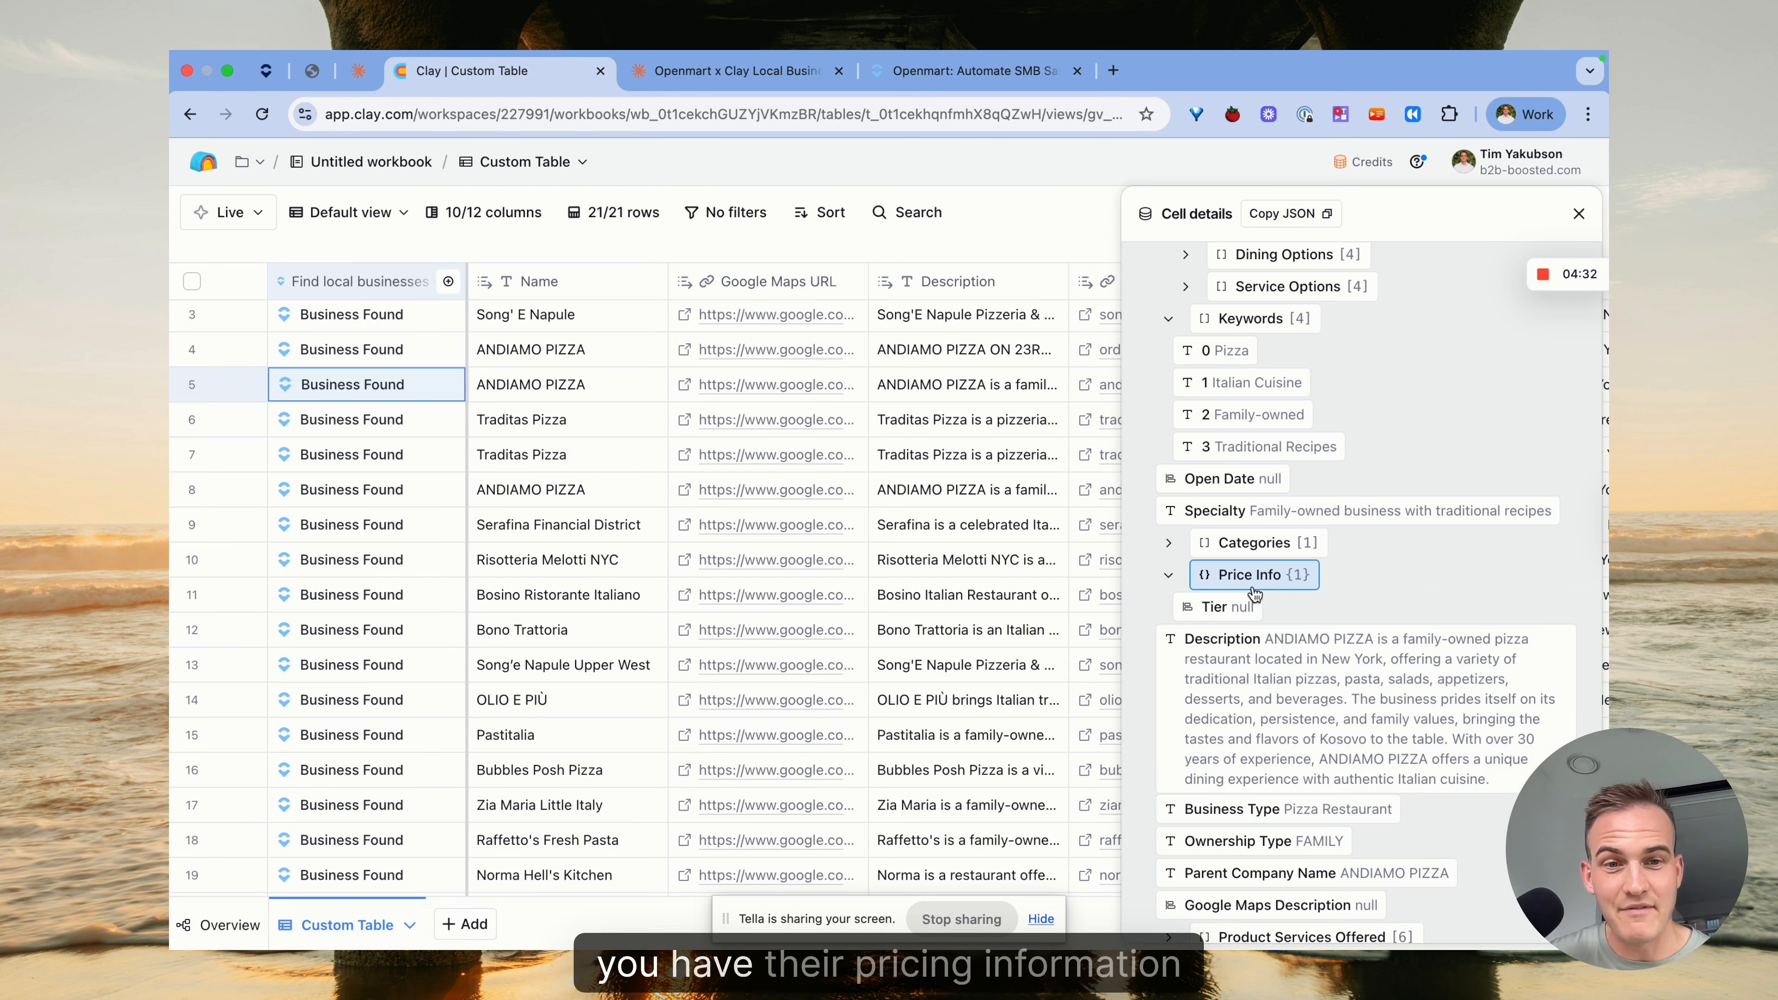
left_click(1281, 550)
scroll(1260, 630, "down", 14)
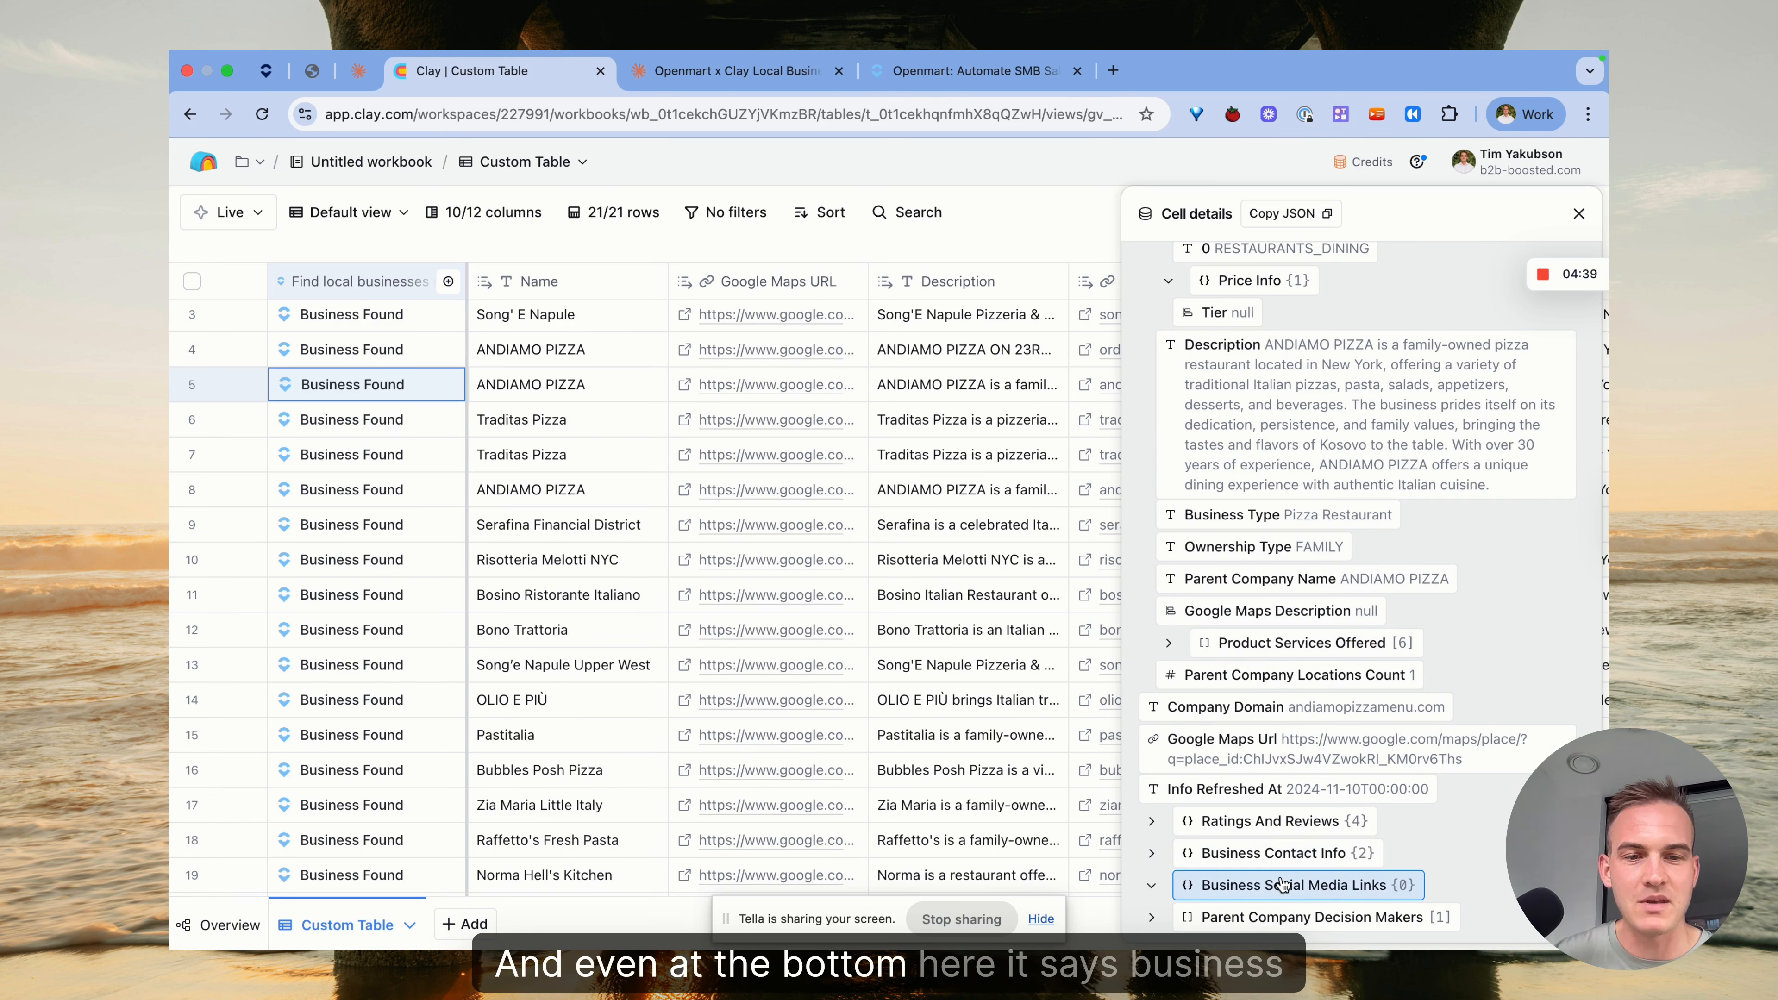
Examine the business contact info, expanding the entries for this location and the parent company's phones
left_click(1278, 853)
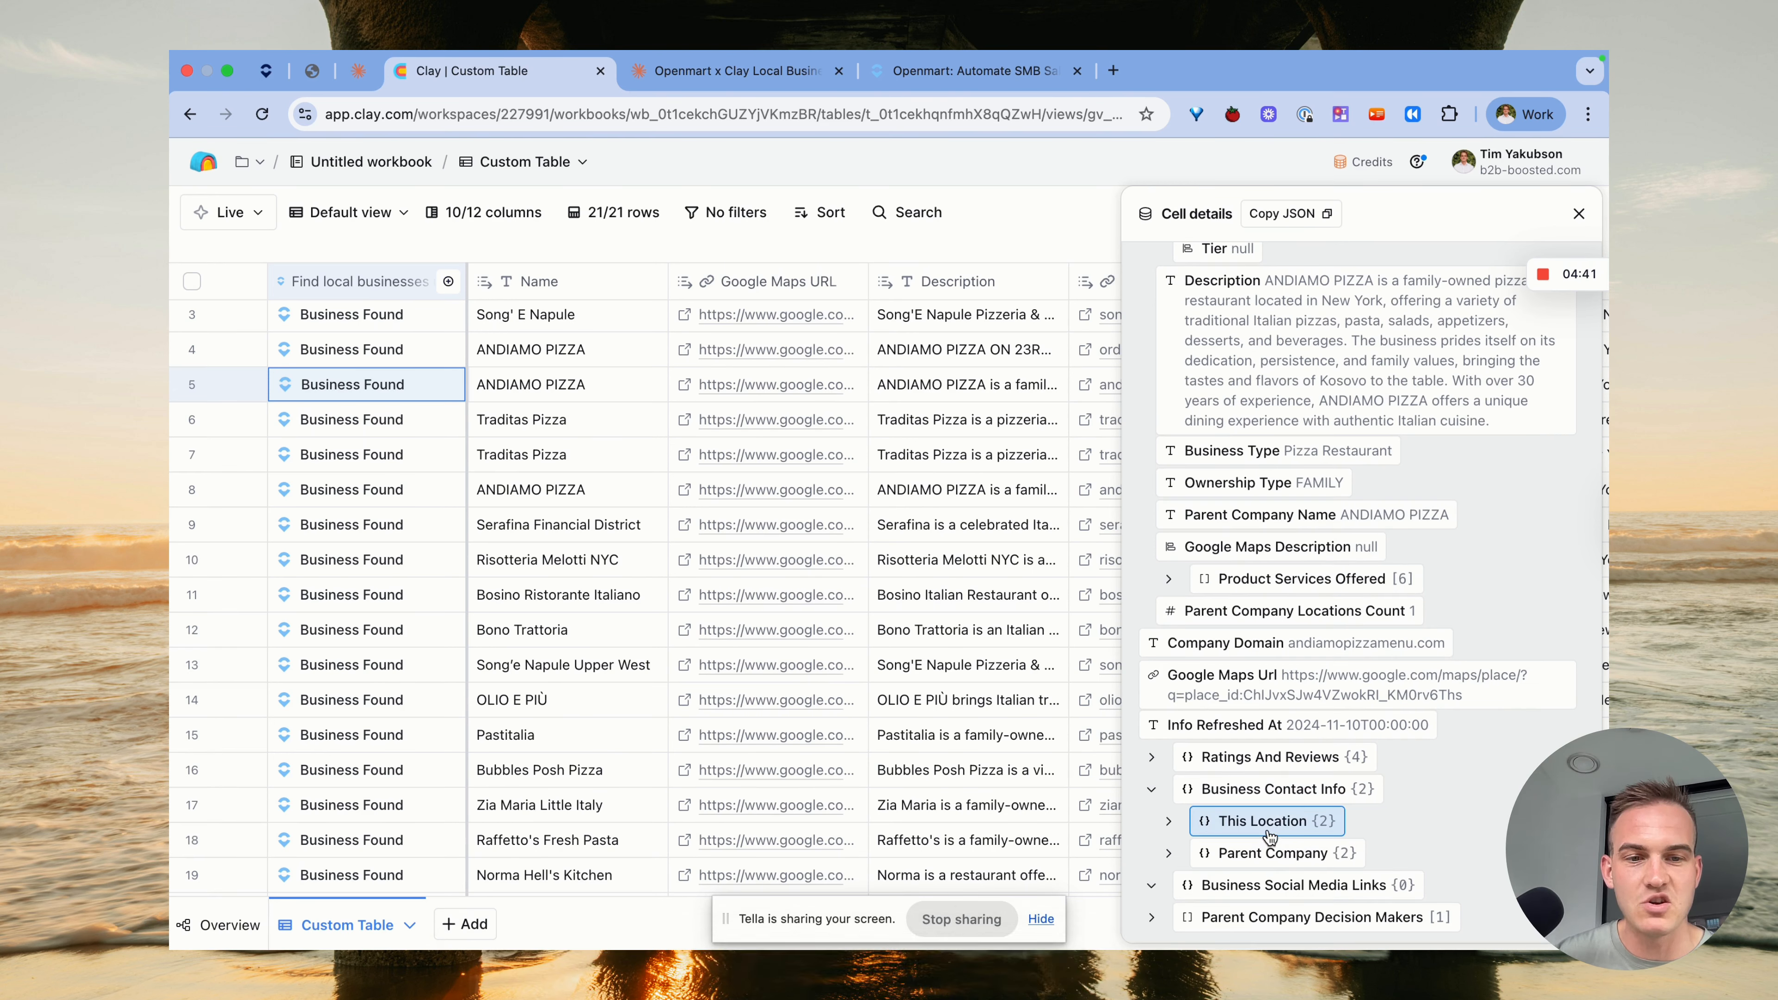
left_click(1270, 838)
scroll(1260, 851, "down", 2)
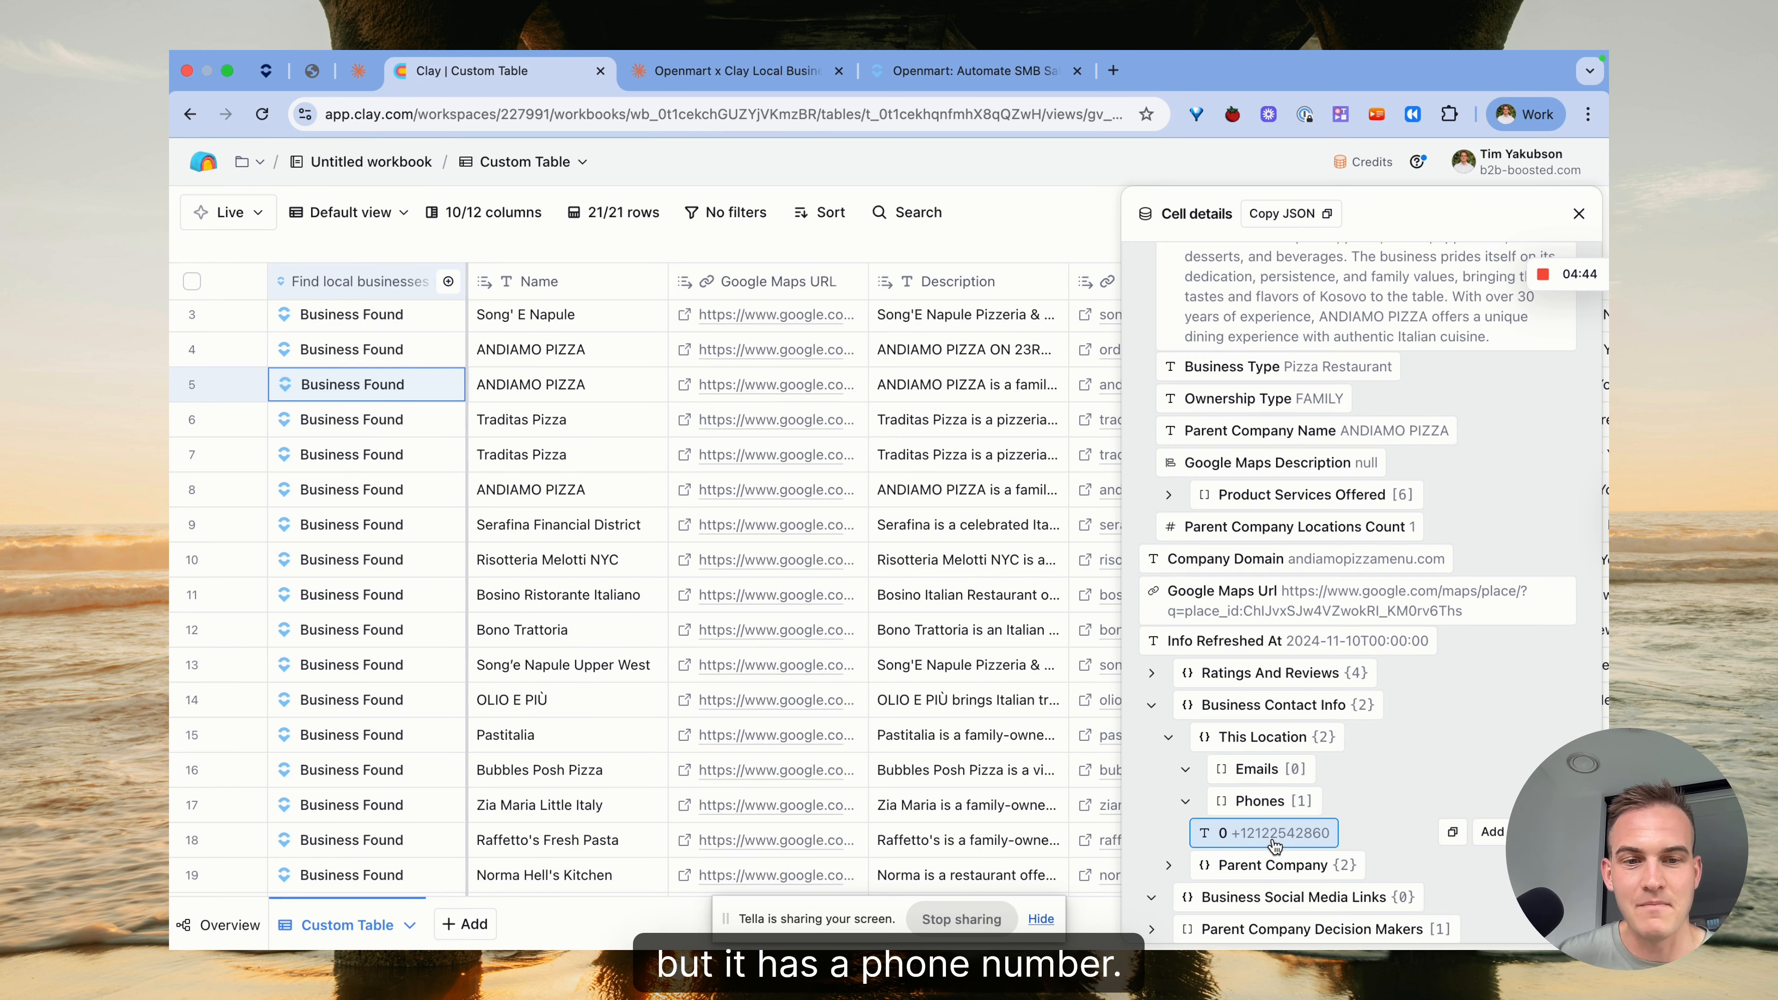
left_click(1274, 867)
scroll(1269, 862, "down", 2)
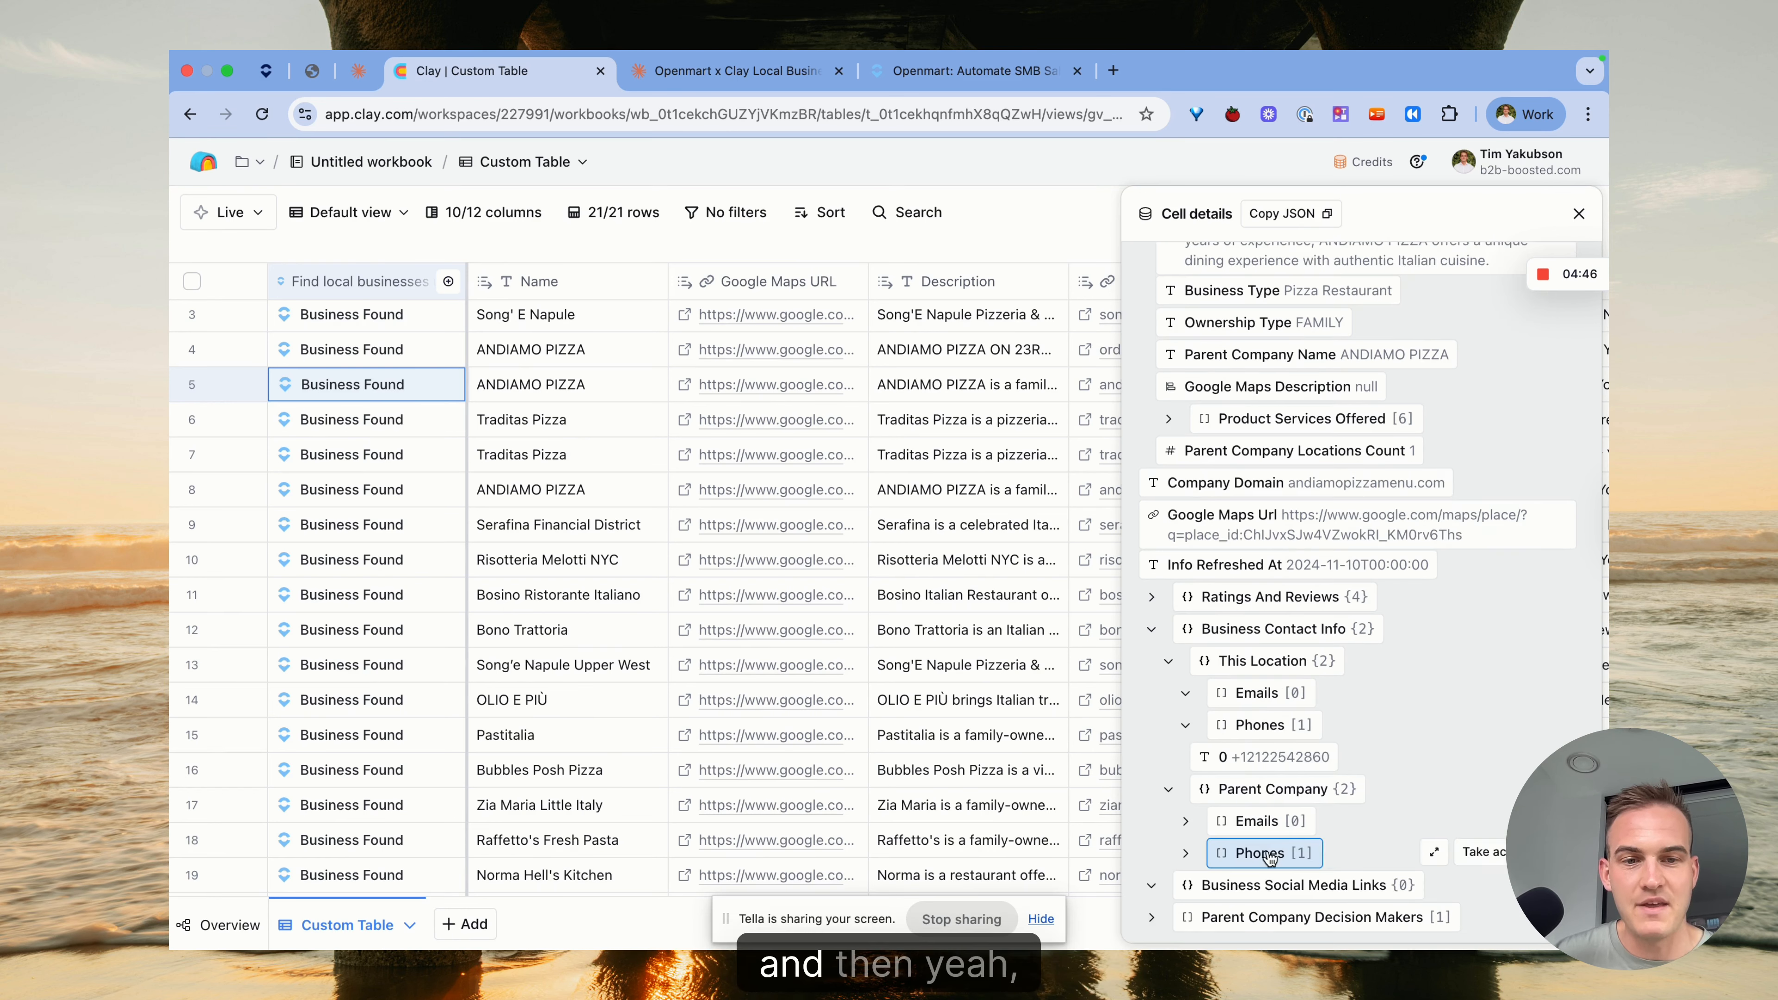
left_click(1264, 856)
scroll(1266, 833, "down", 1)
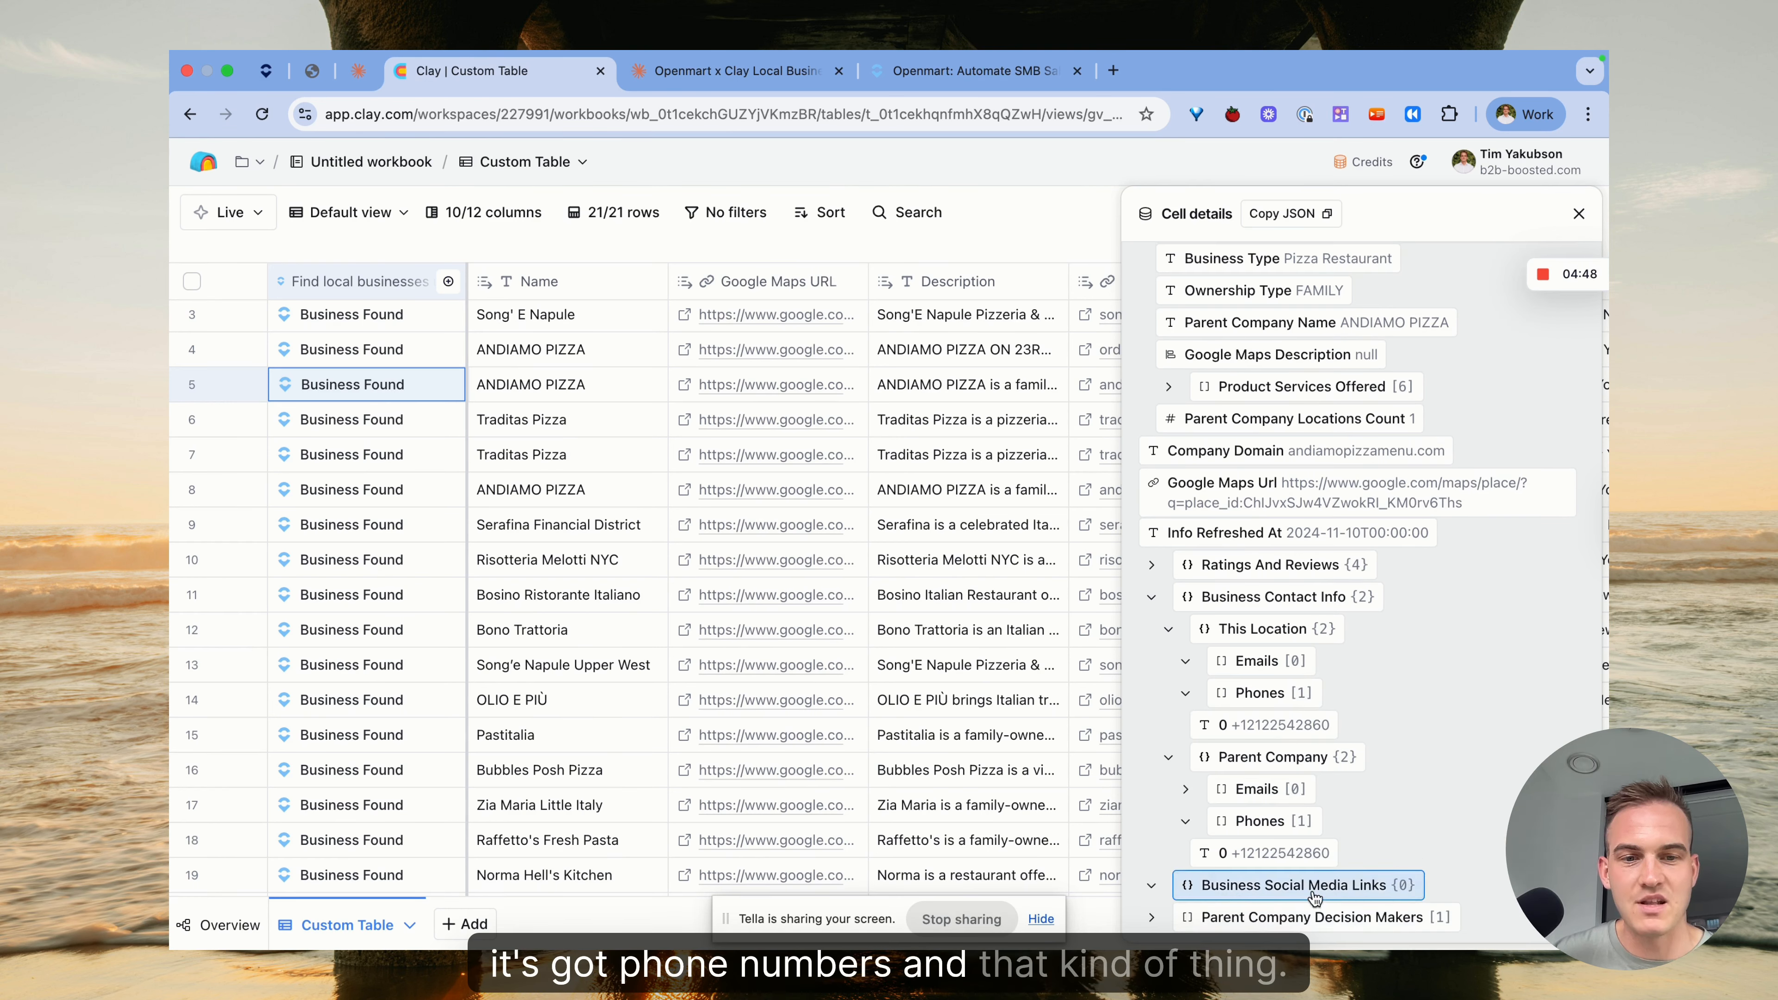
Expand the parent company decision makers and examine the first entry's name and role
left_click(1308, 915)
scroll(1302, 910, "down", 1)
left_click(1226, 918)
scroll(1222, 883, "down", 2)
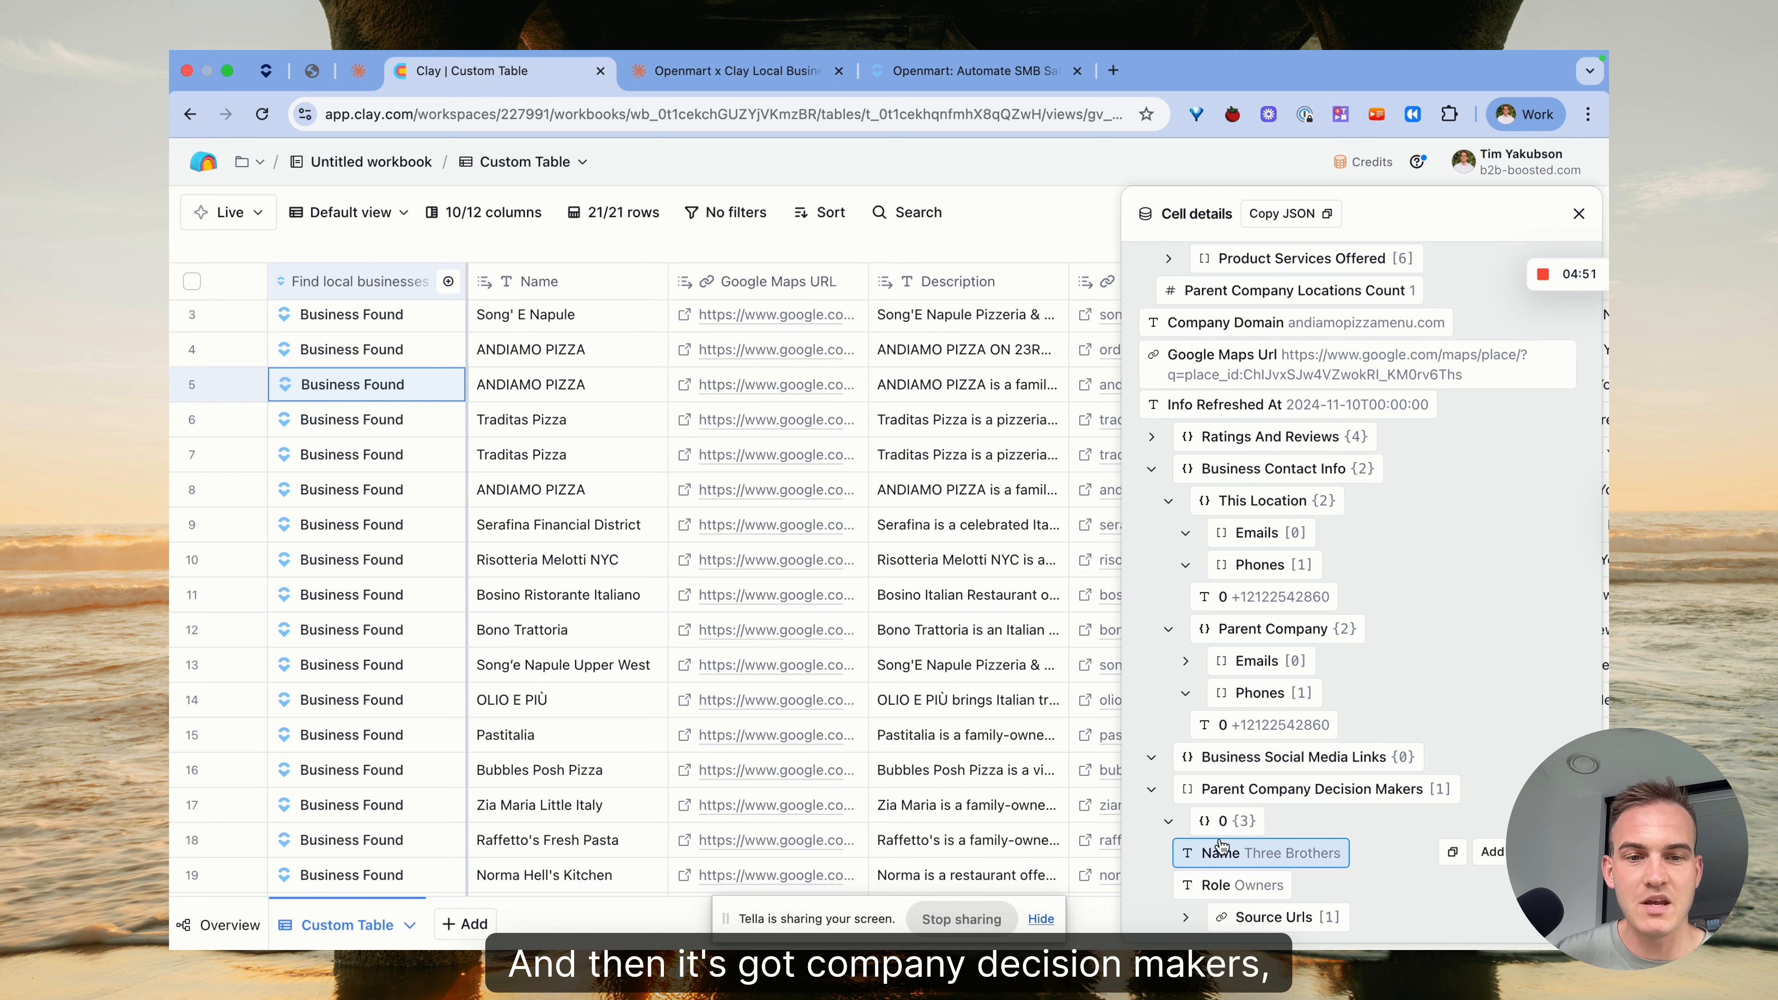
Expand the decision maker's source URLs and close the record's details
left_click(1274, 918)
scroll(1309, 789, "down", 1)
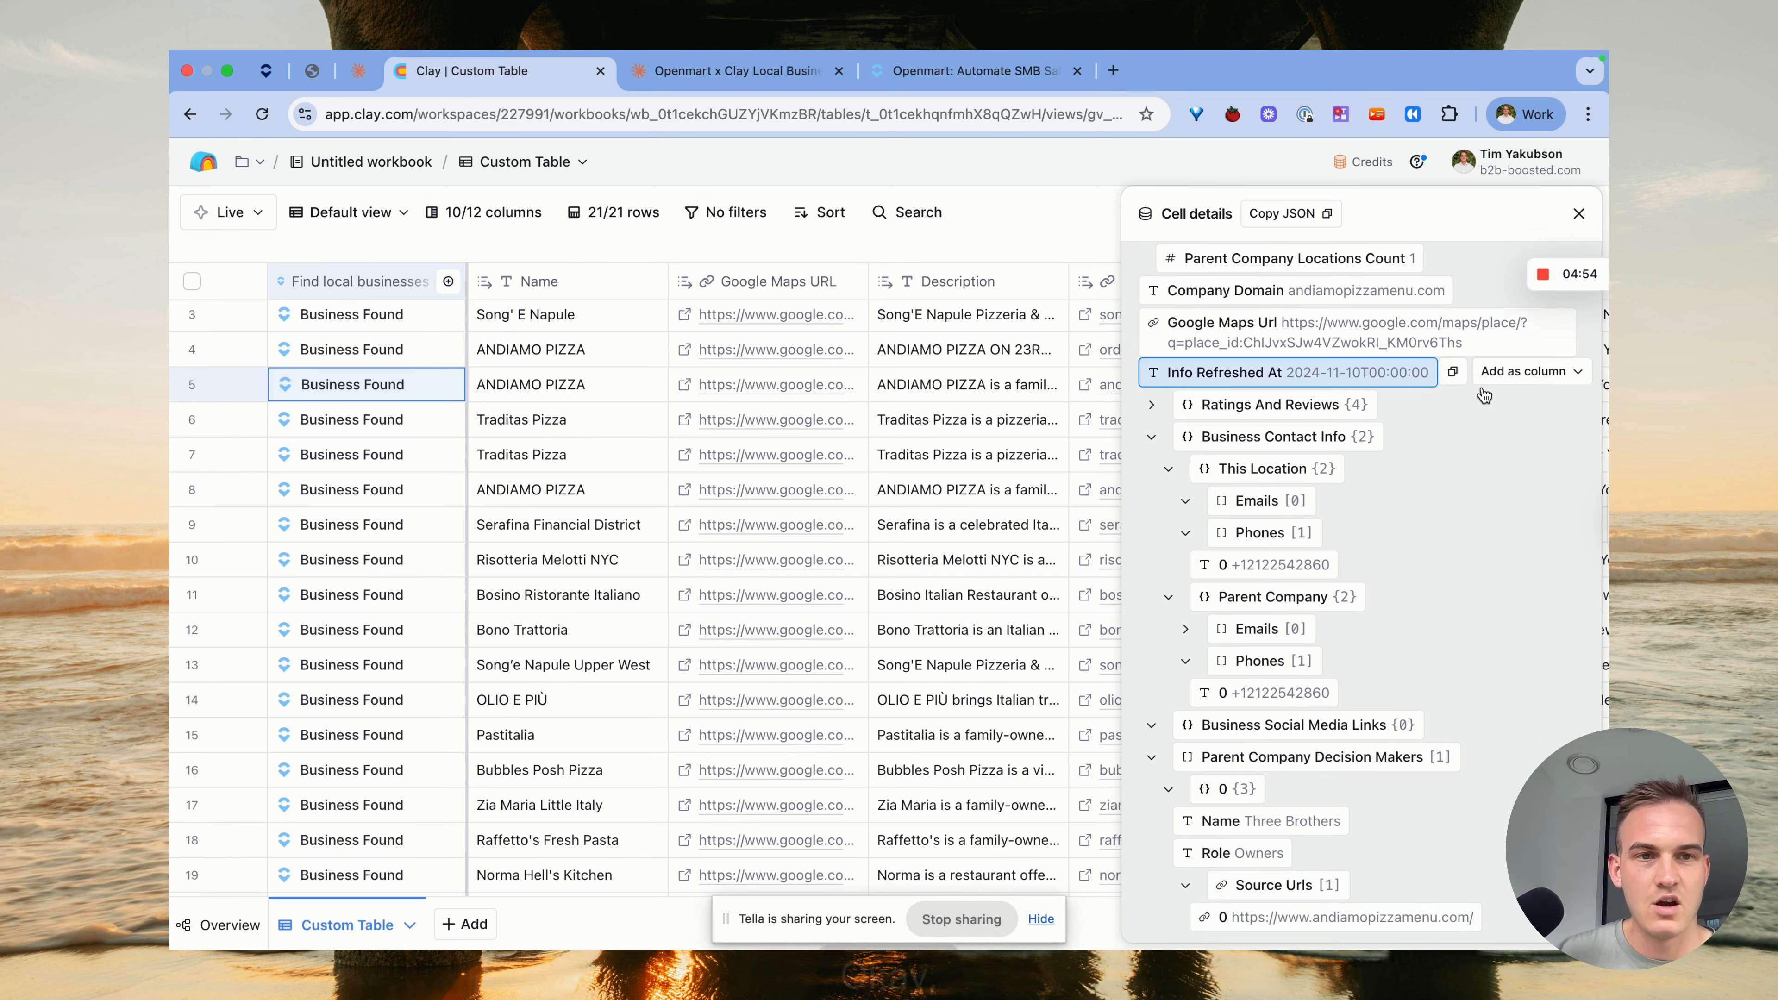
key("Escape")
scroll(1218, 356, "right", 5)
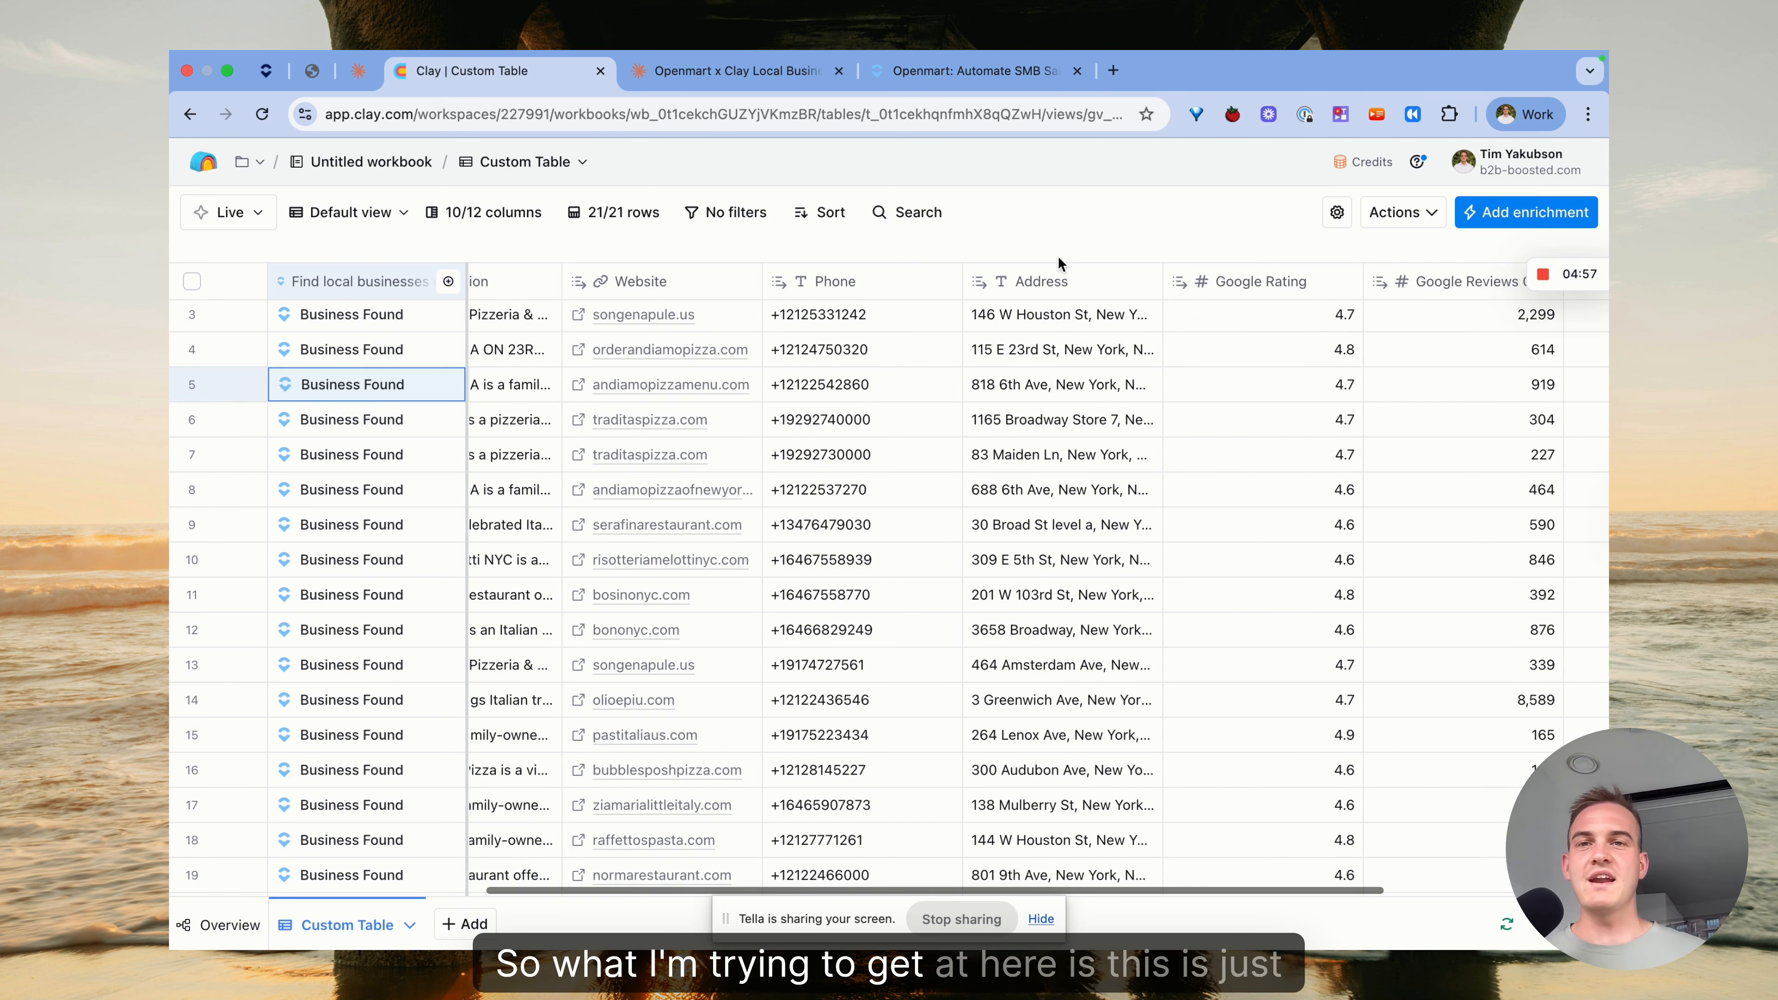
Switch to the Openmart x Clay checklist and review its steps and Openmart's features up to enriching with contact information
left_click(731, 74)
scroll(861, 455, "up", 5)
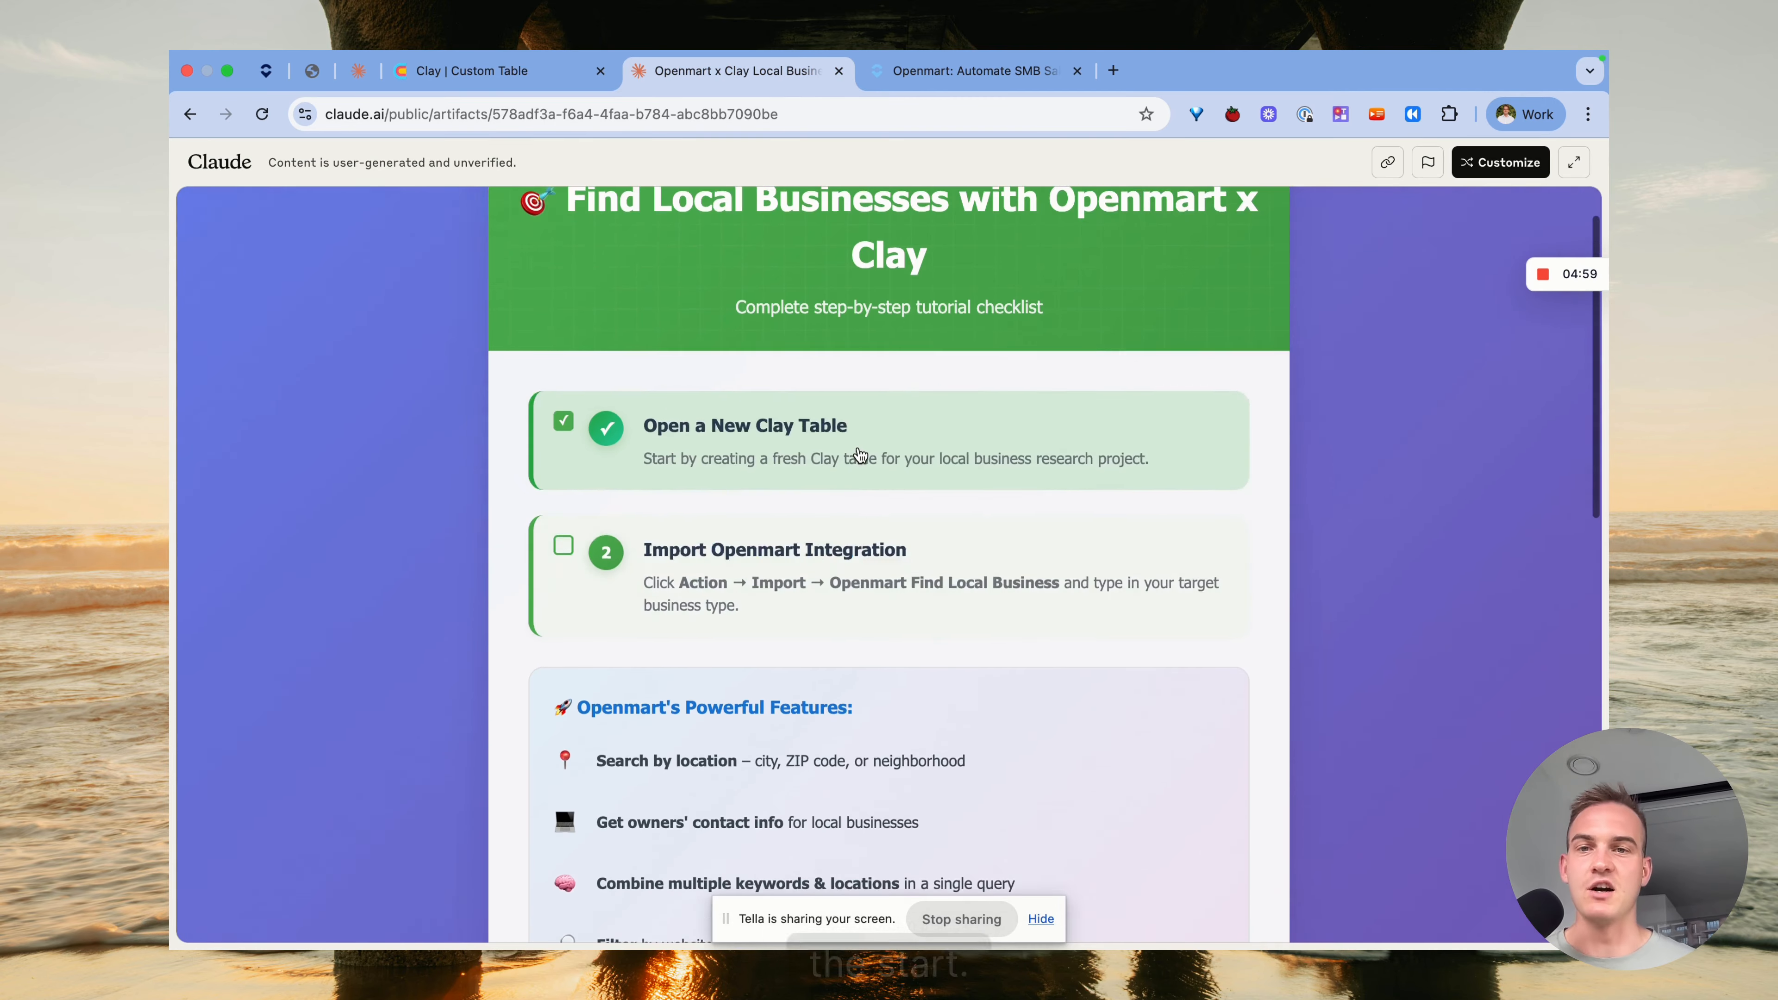
scroll(857, 454, "down", 3)
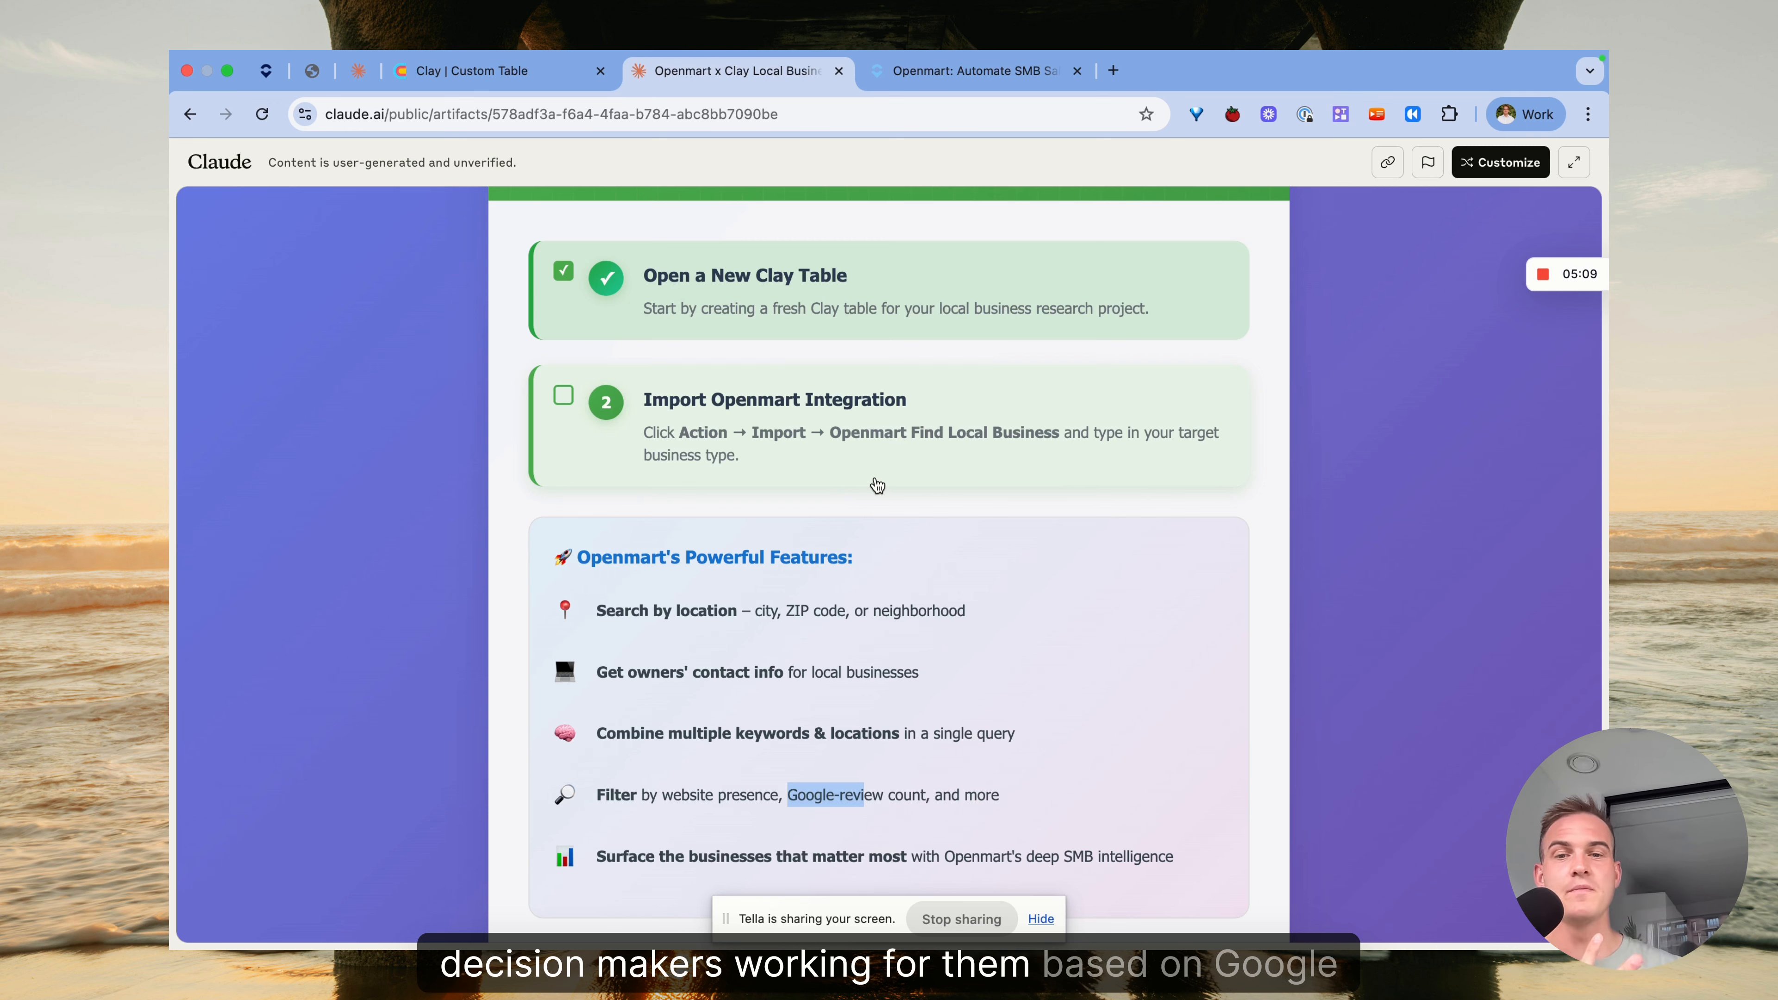
scroll(869, 715, "down", 6)
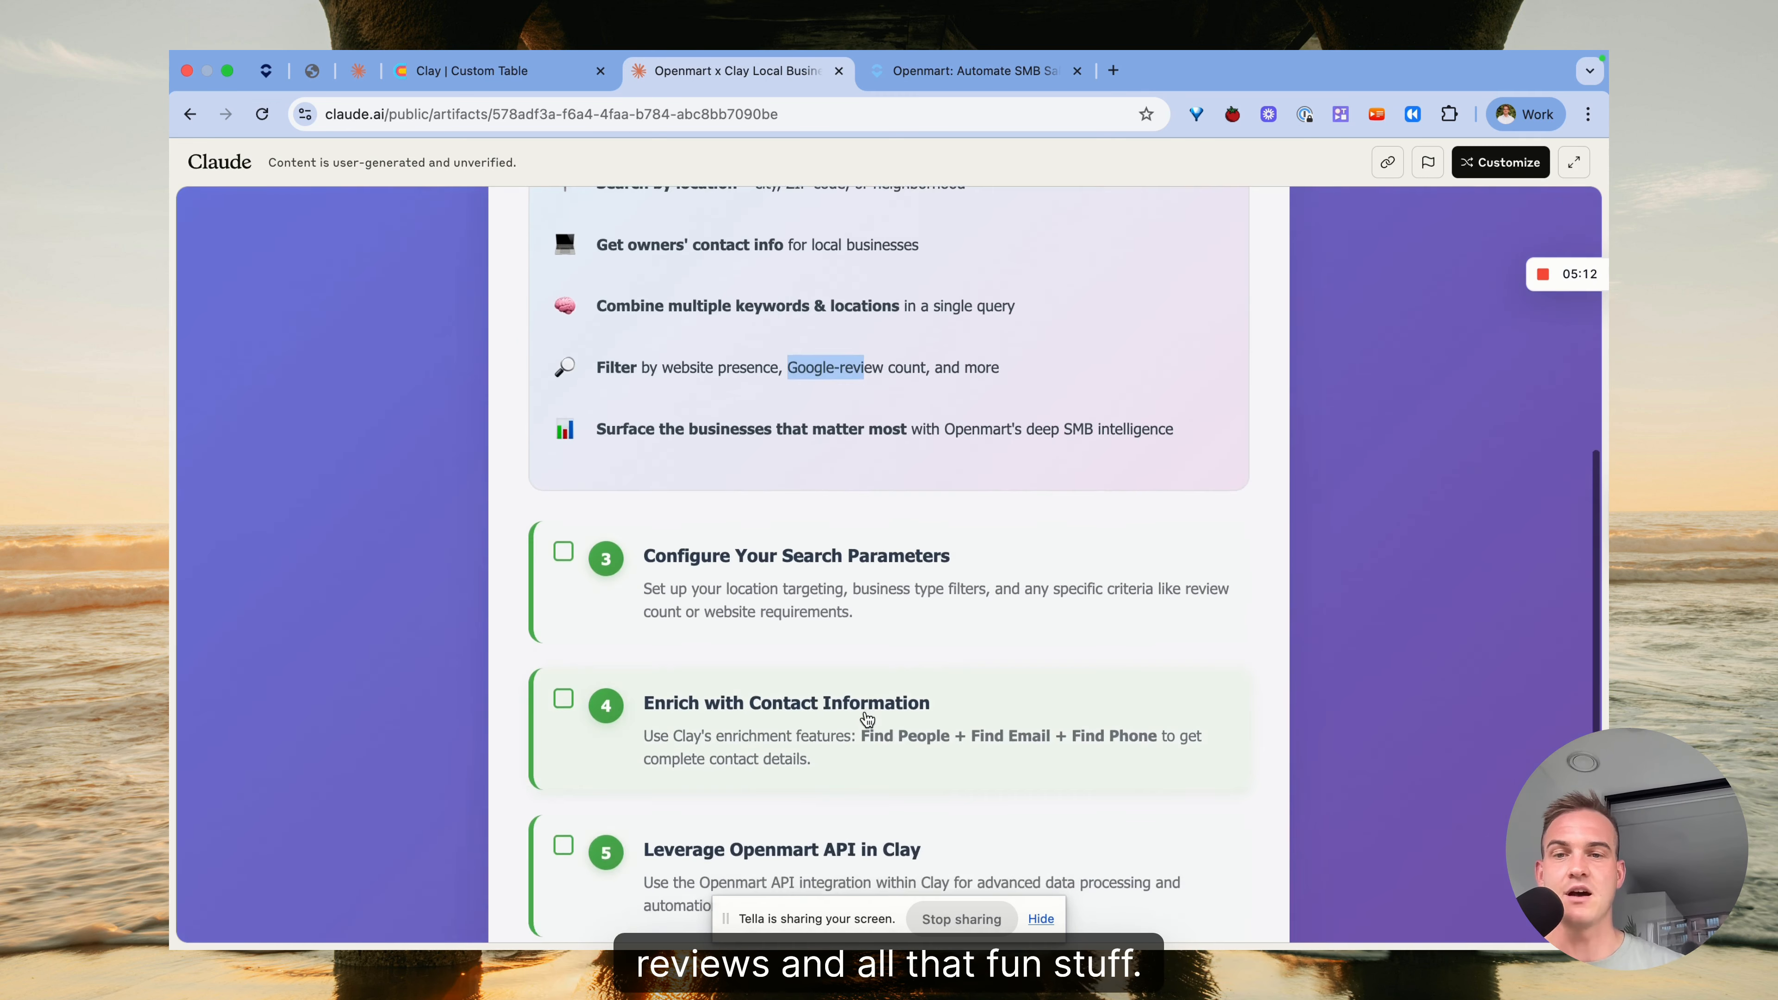
scroll(867, 716, "up", 4)
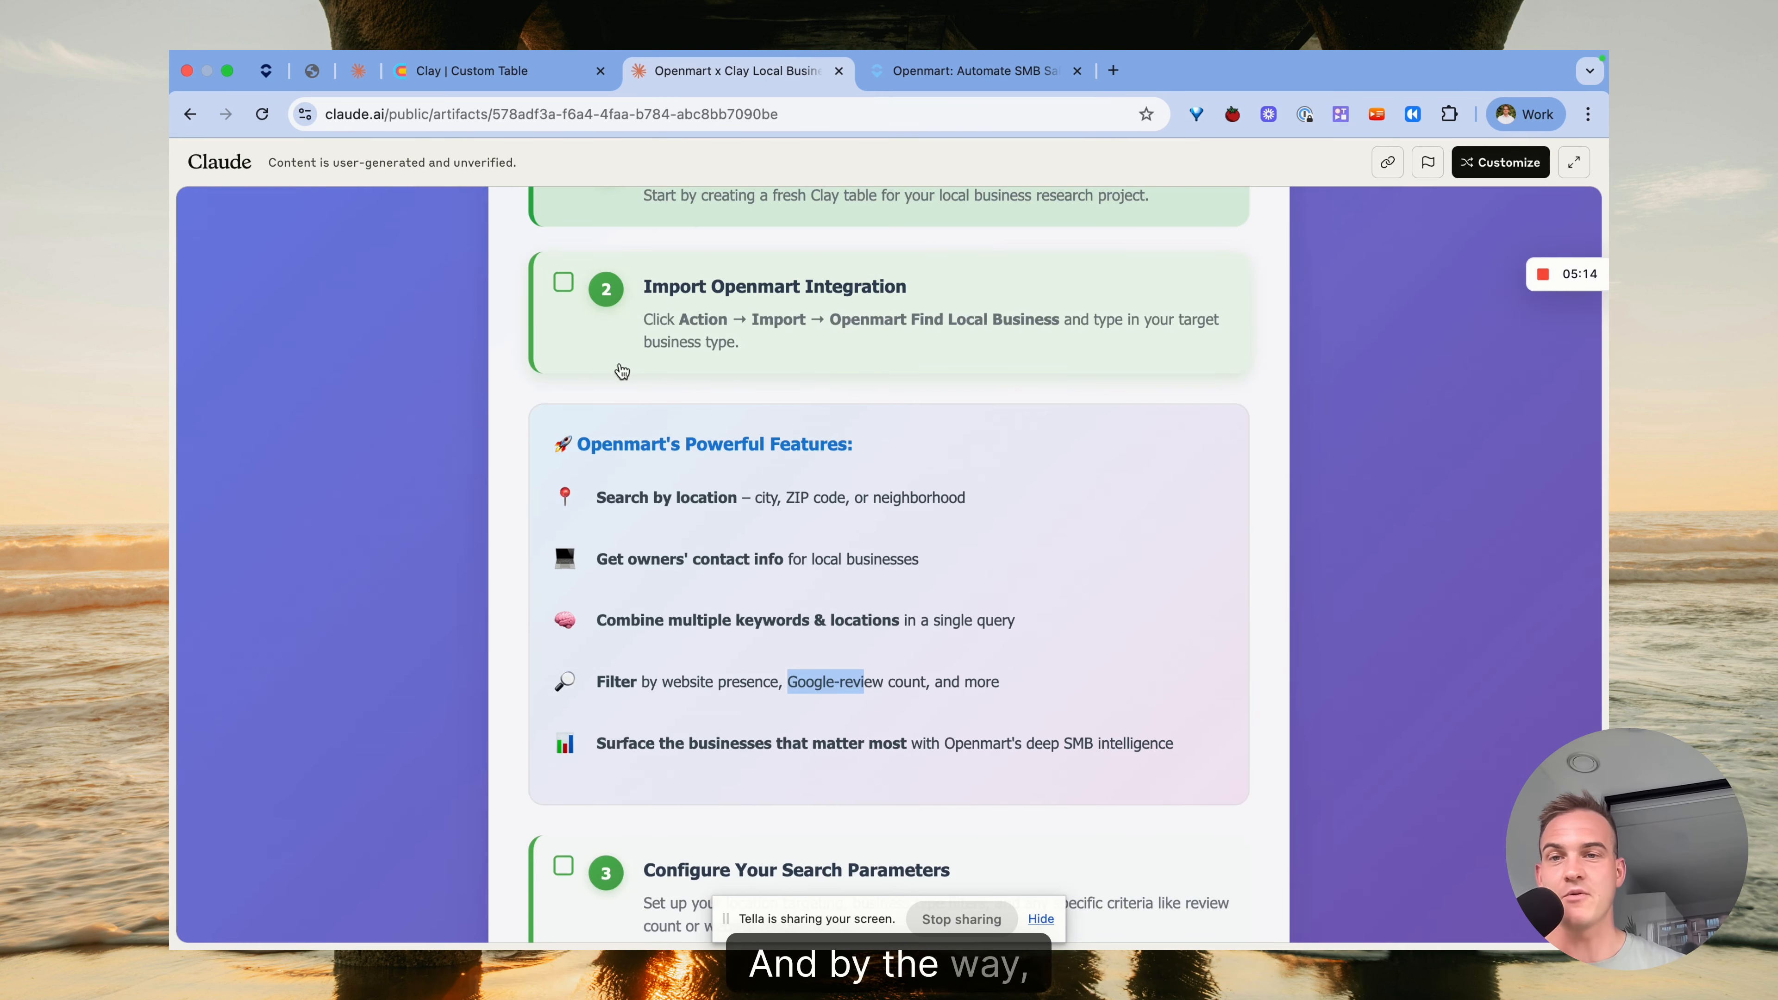
scroll(622, 378, "up", 2)
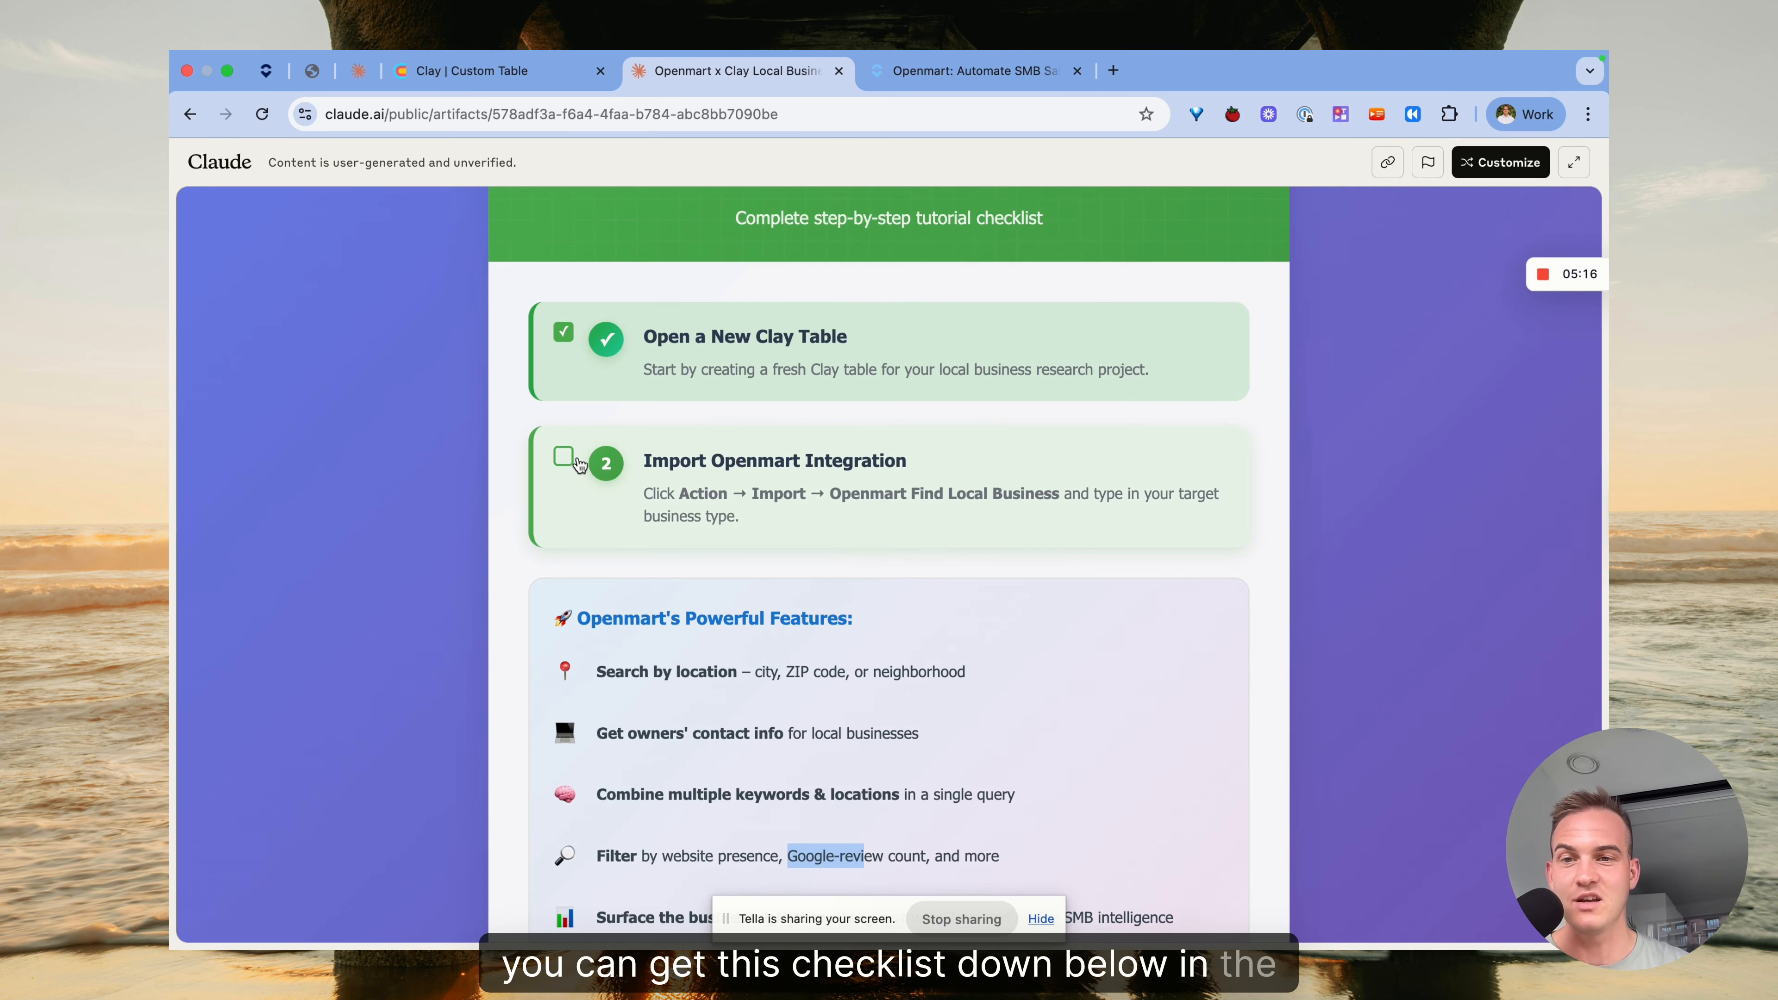
scroll(747, 436, "down", 8)
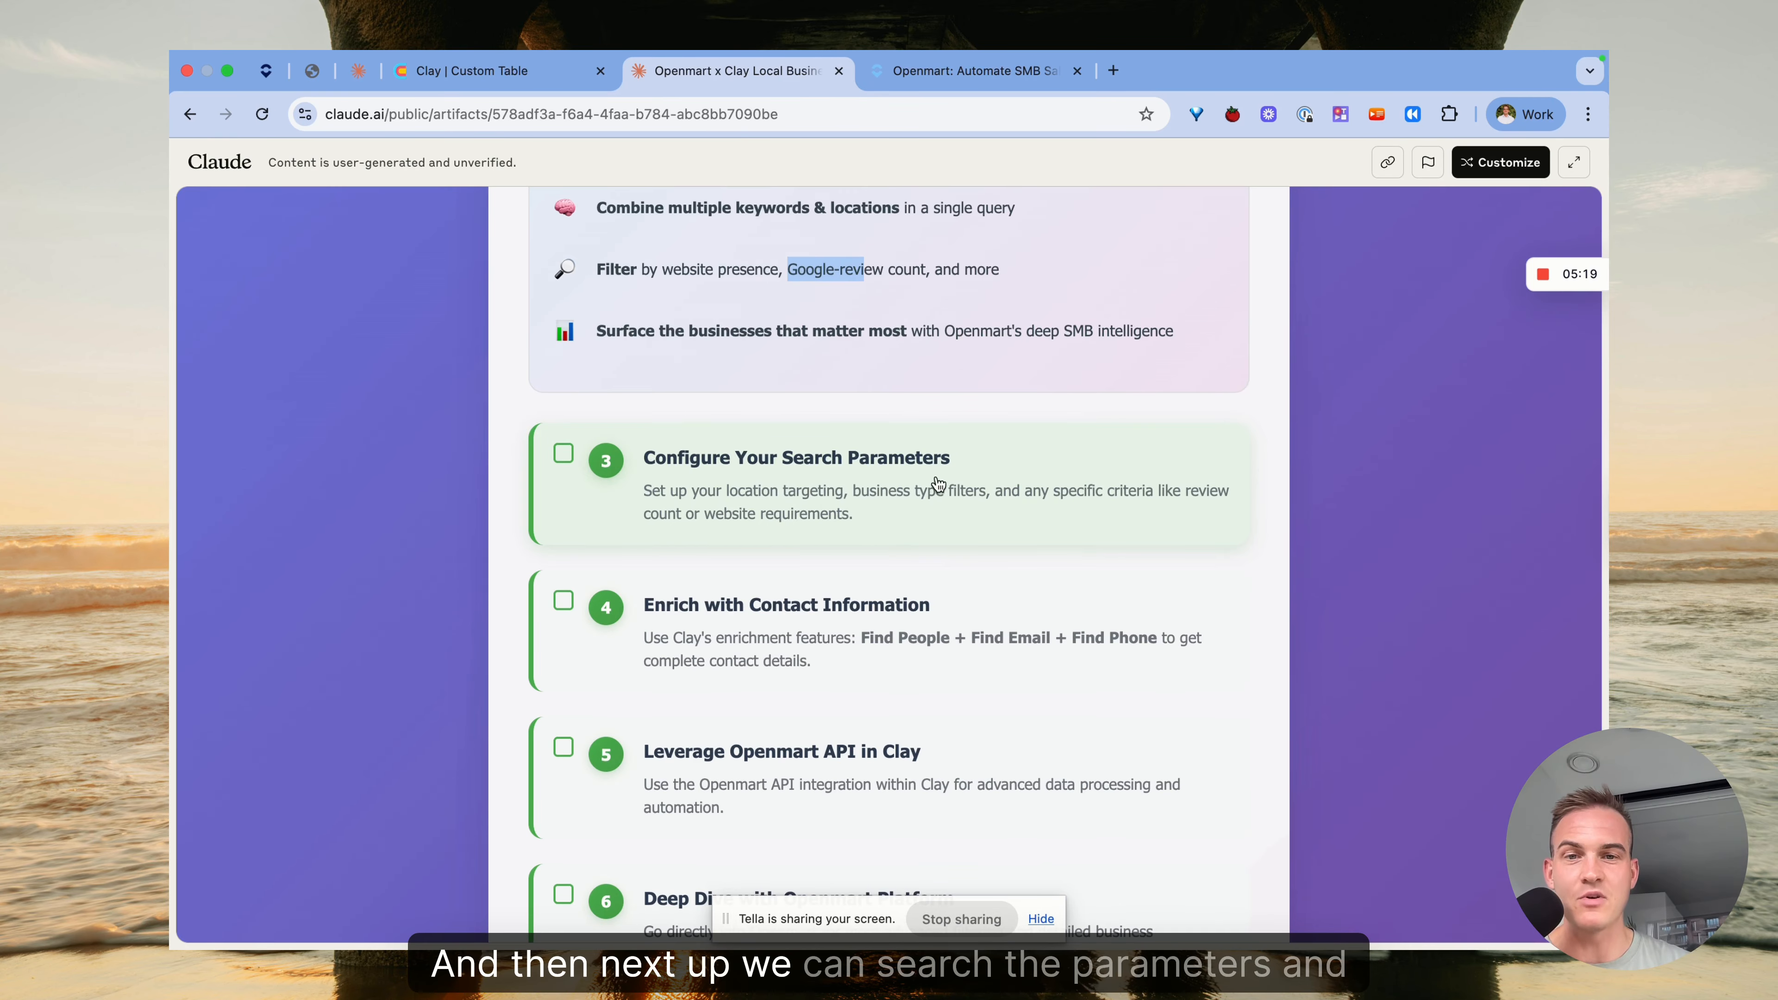
scroll(771, 490, "down", 1)
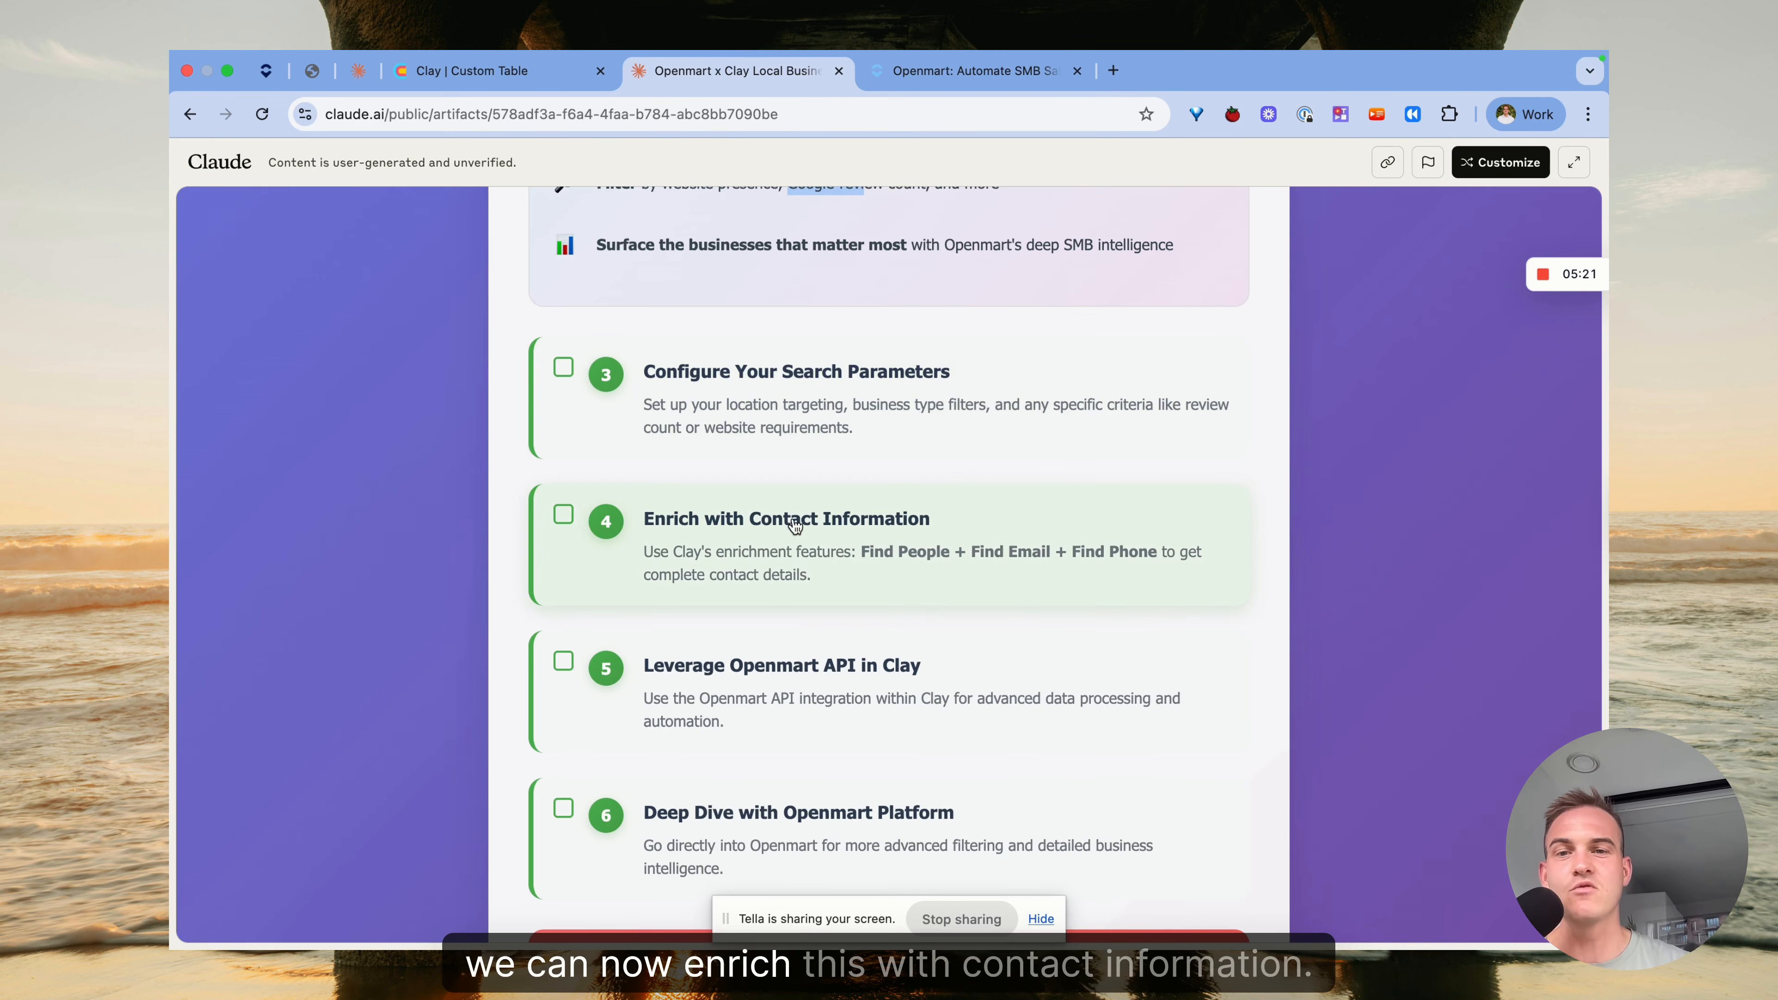
Return to the Clay table and add Openmart's Find people at company (SMB) enrichment
left_click(490, 70)
left_click(1498, 218)
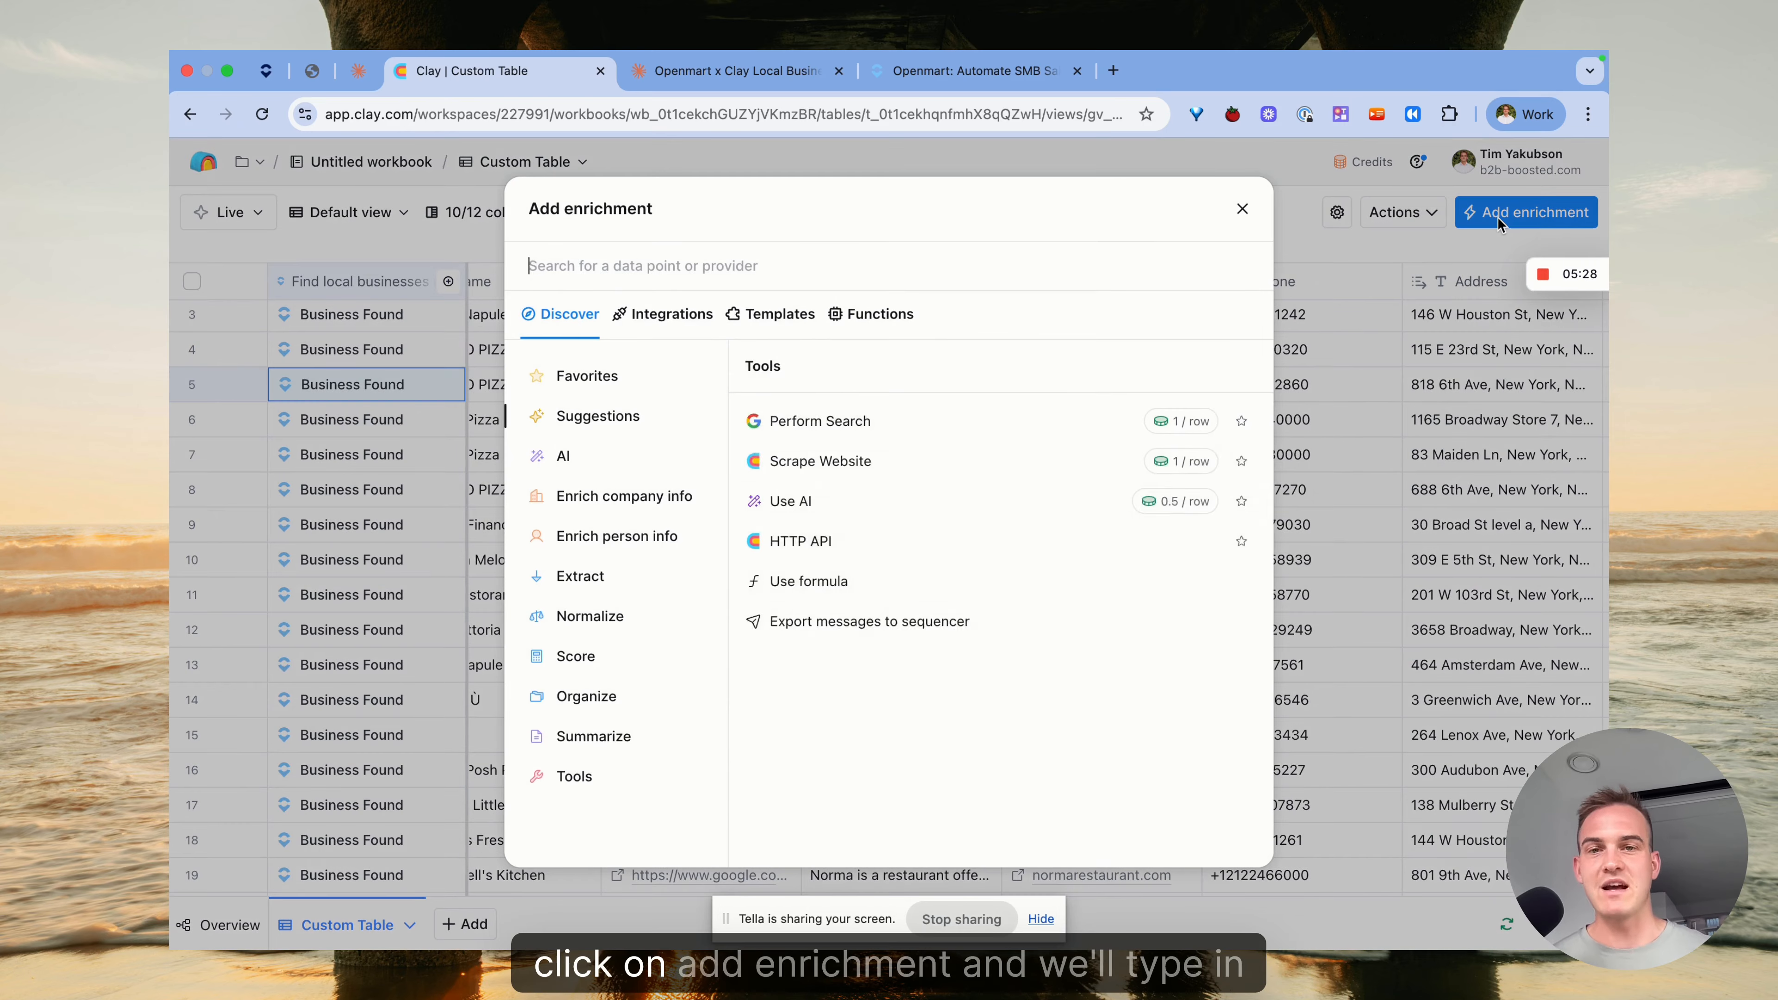
type("openmart")
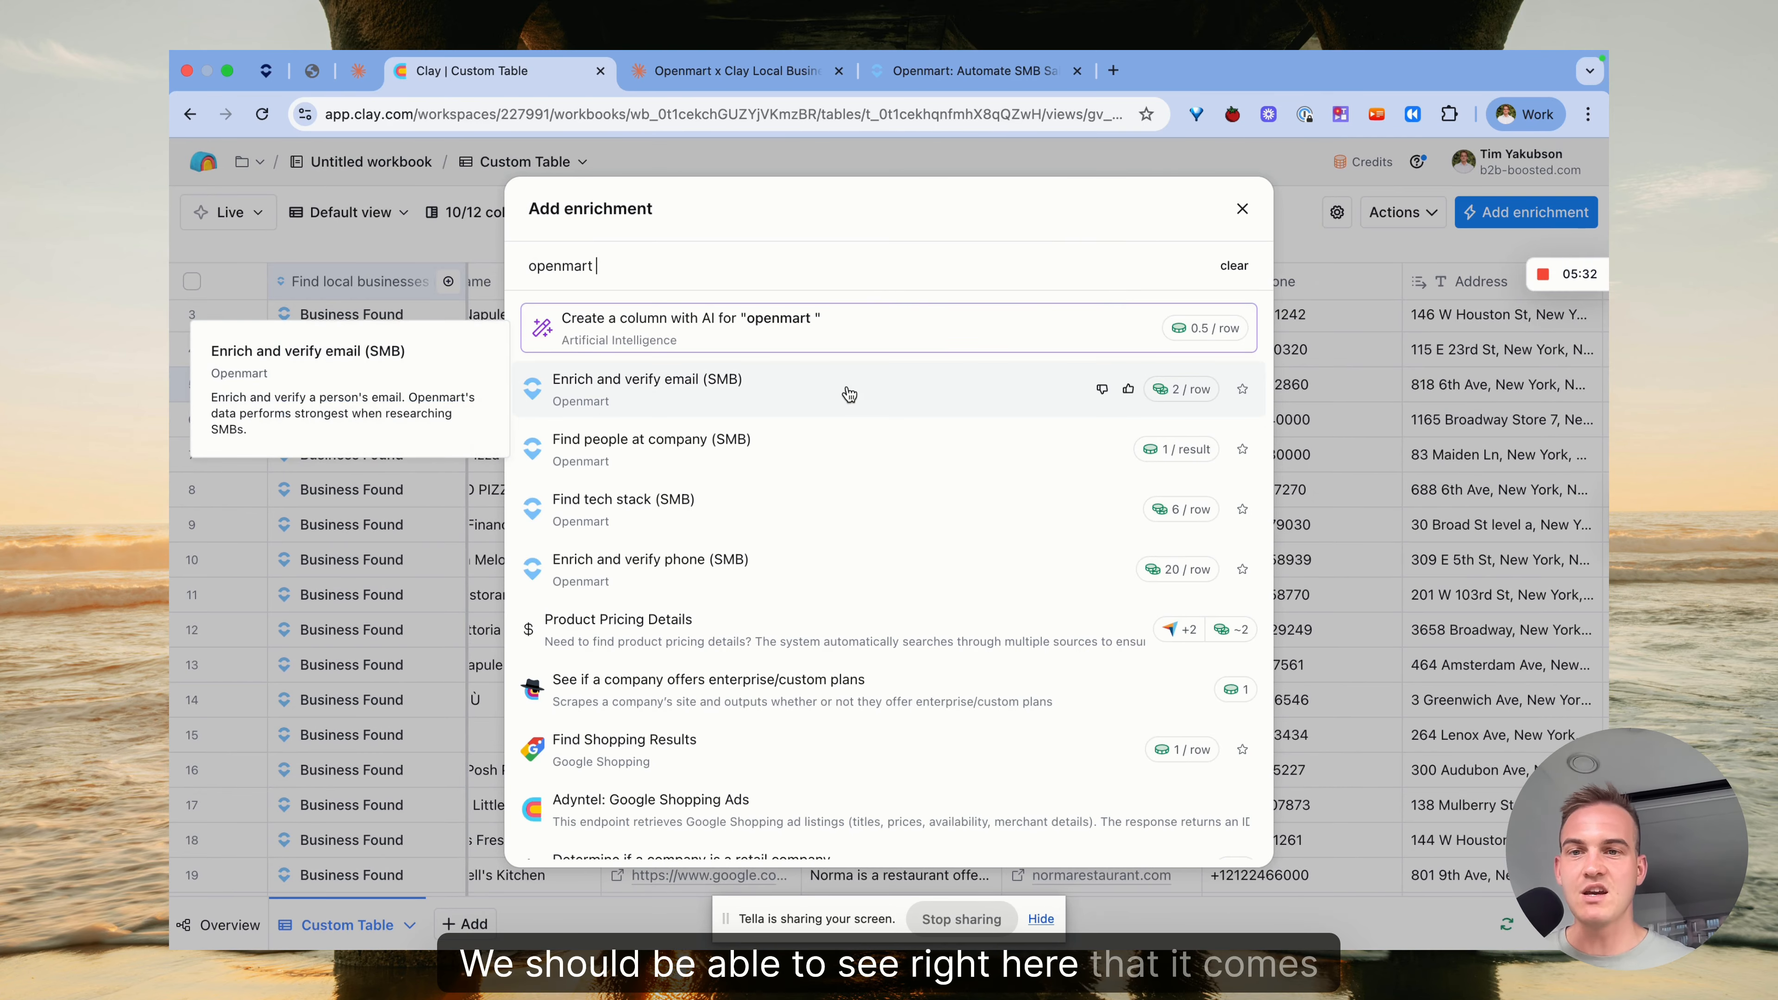
left_click(739, 475)
scroll(1330, 561, "down", 3)
Clear the job title mapping, include emails and limit the maximum people to find to 1
mouse_move(1264, 602)
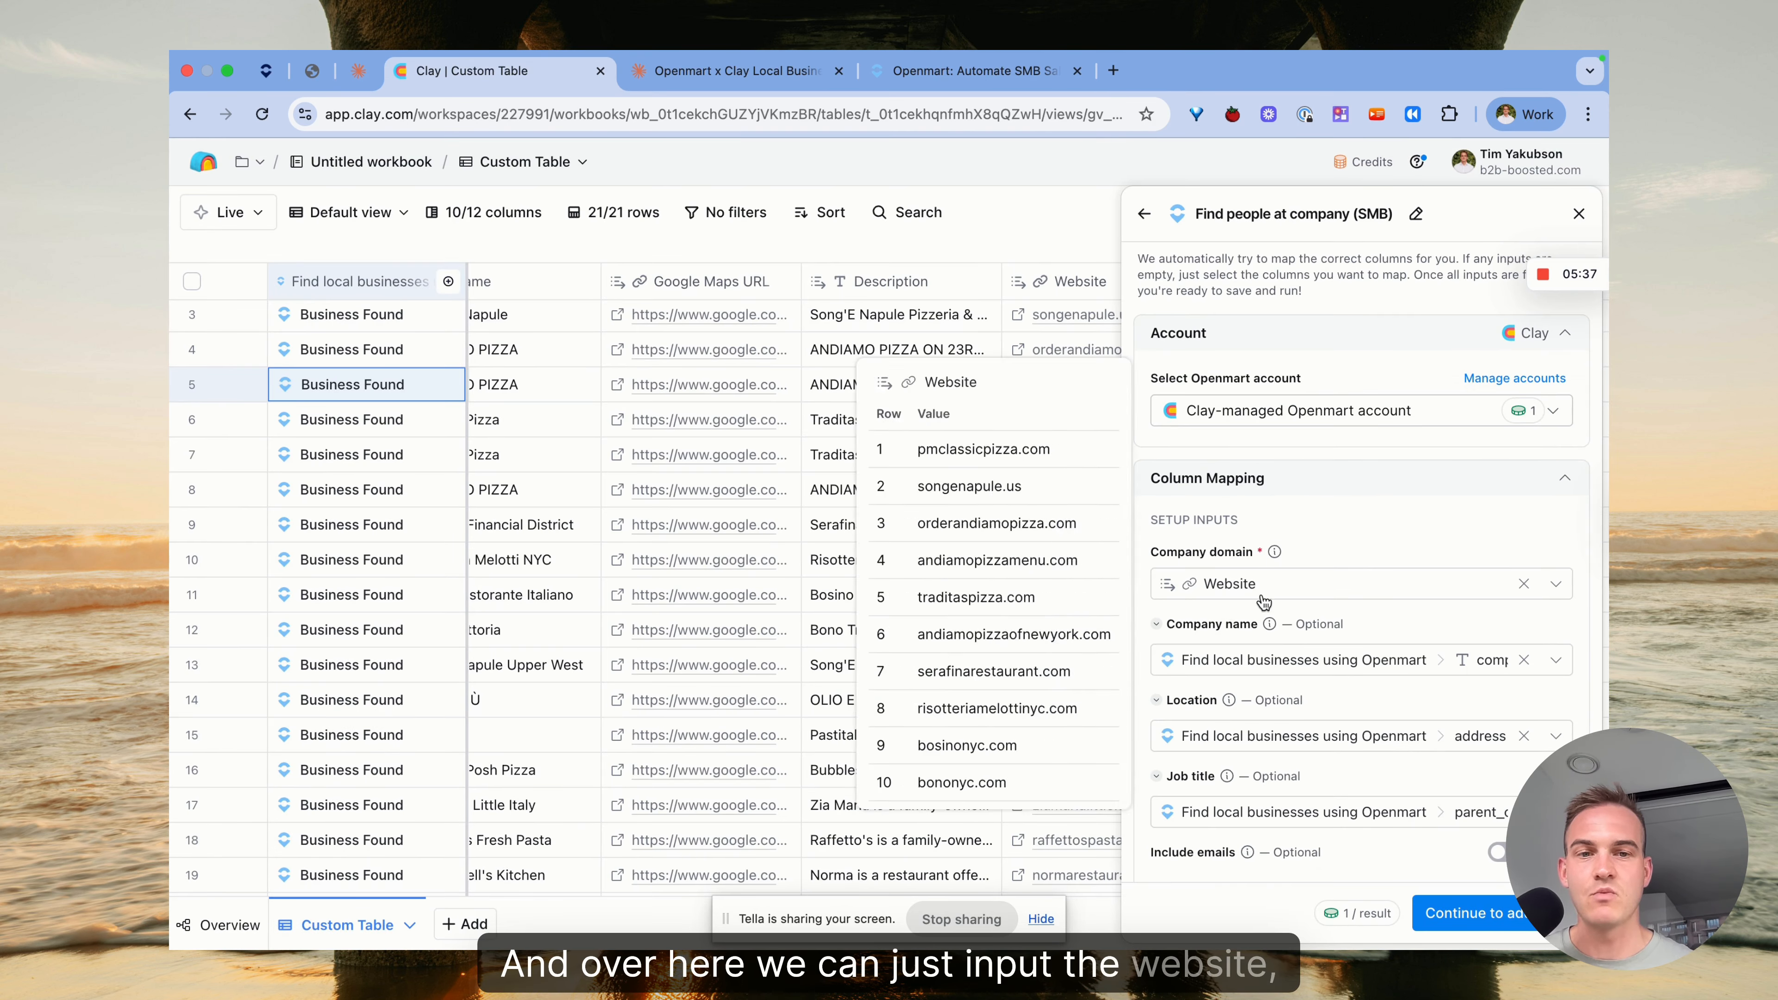
scroll(1355, 735, "down", 2)
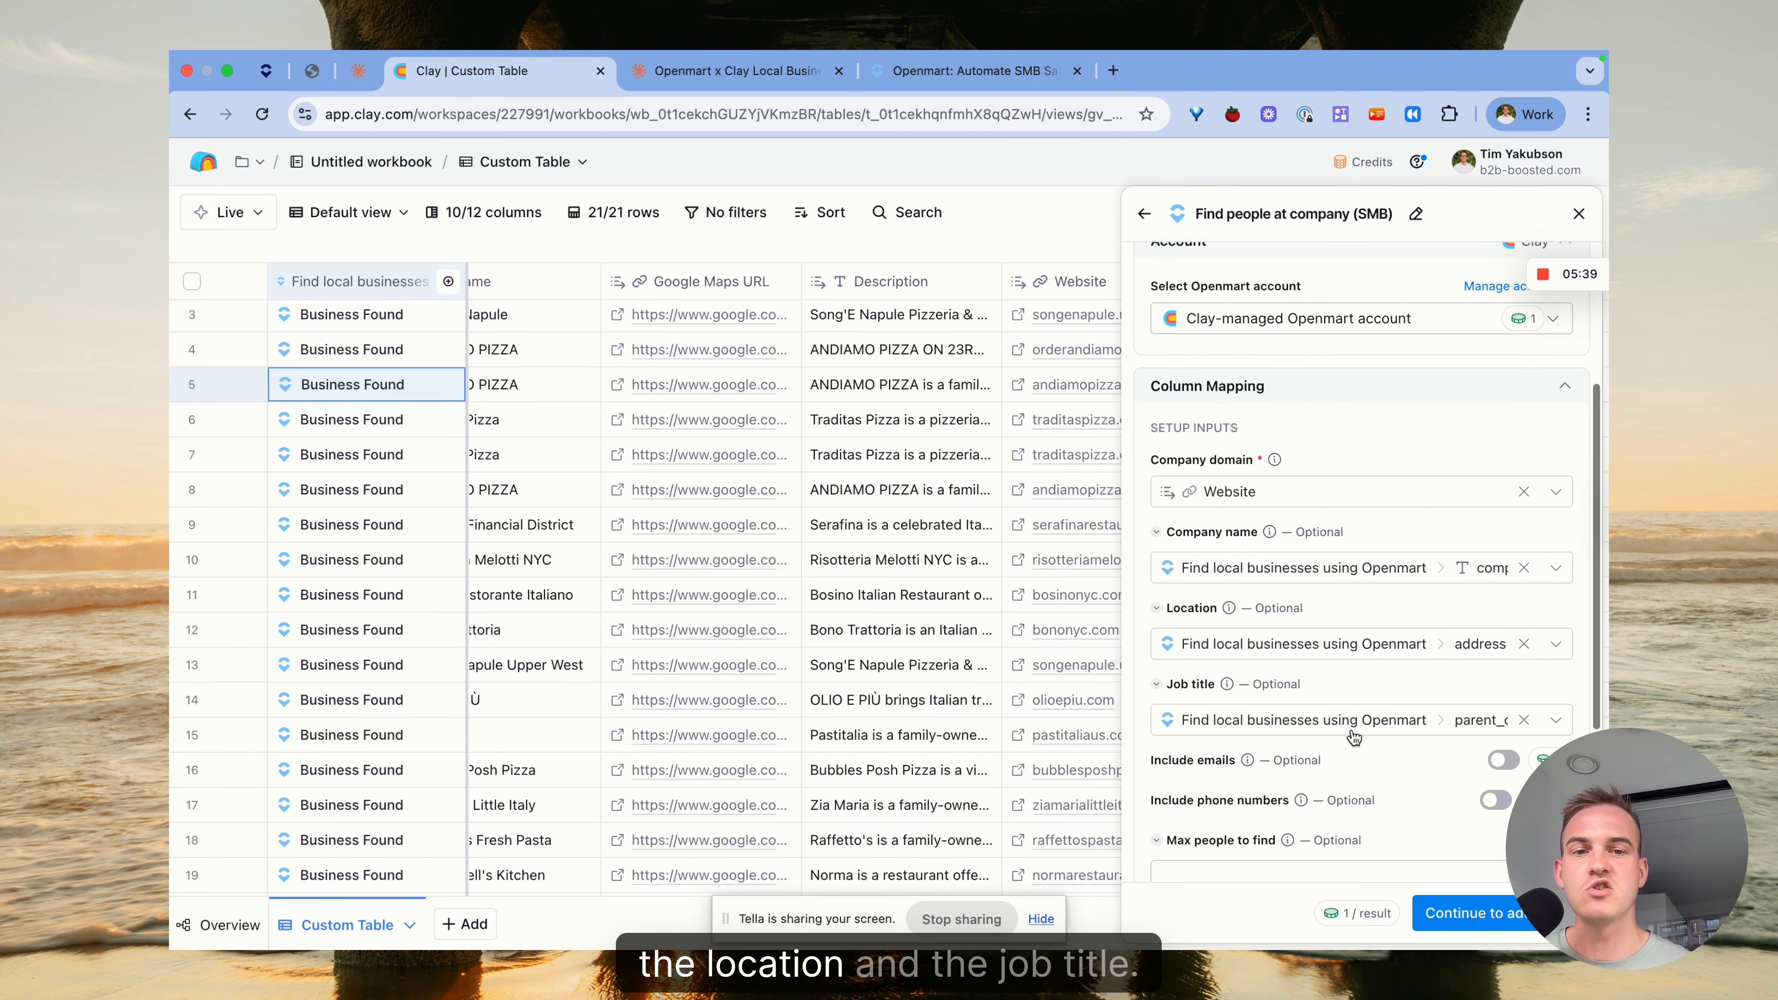
left_click(1523, 720)
left_click(1503, 760)
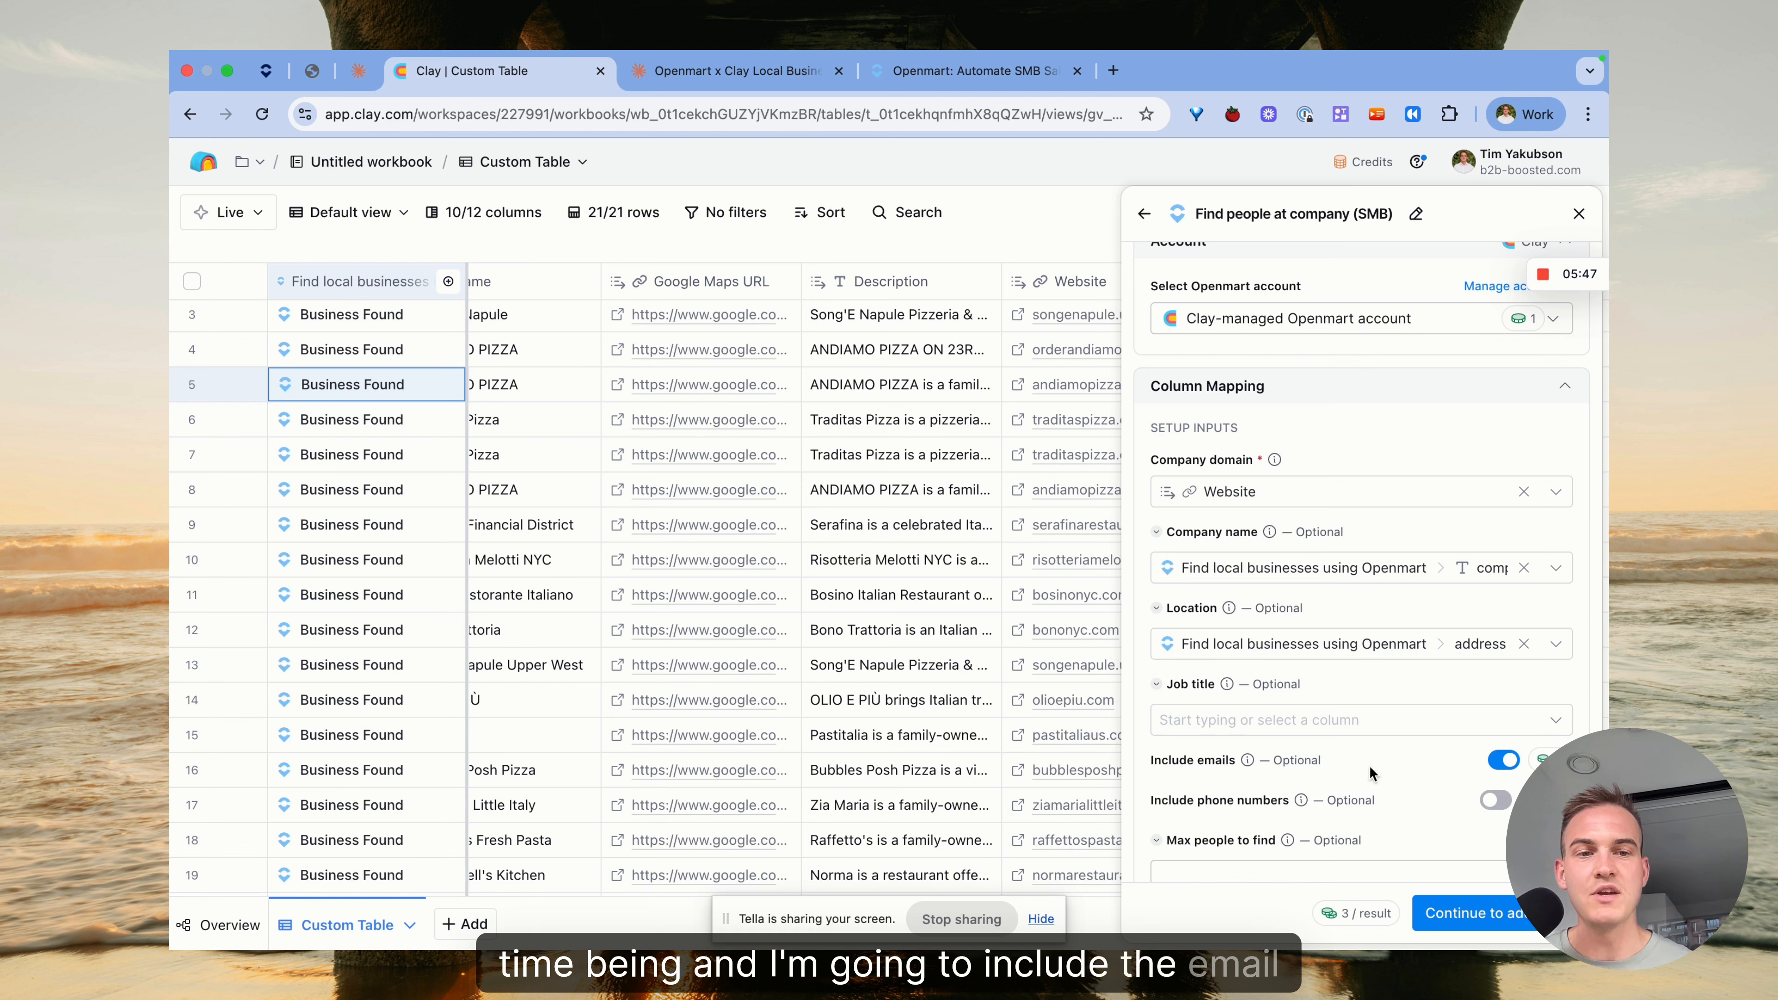
scroll(1371, 776, "down", 2)
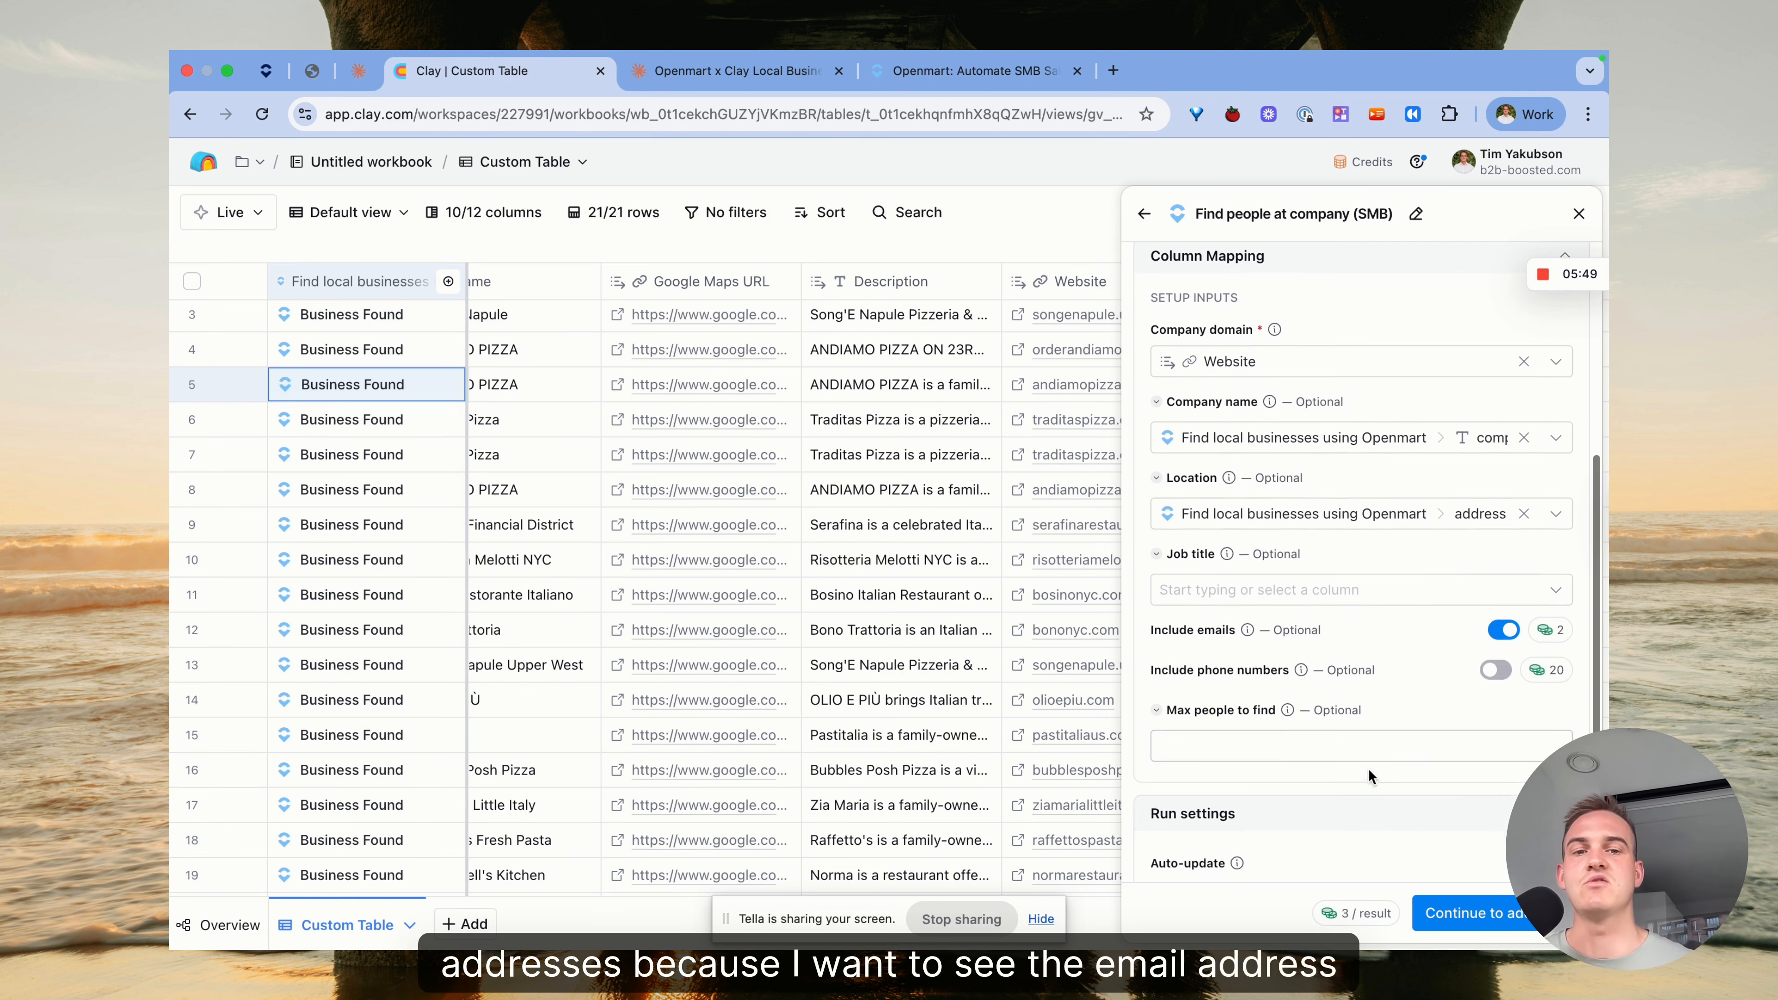
left_click(1347, 741)
type("1")
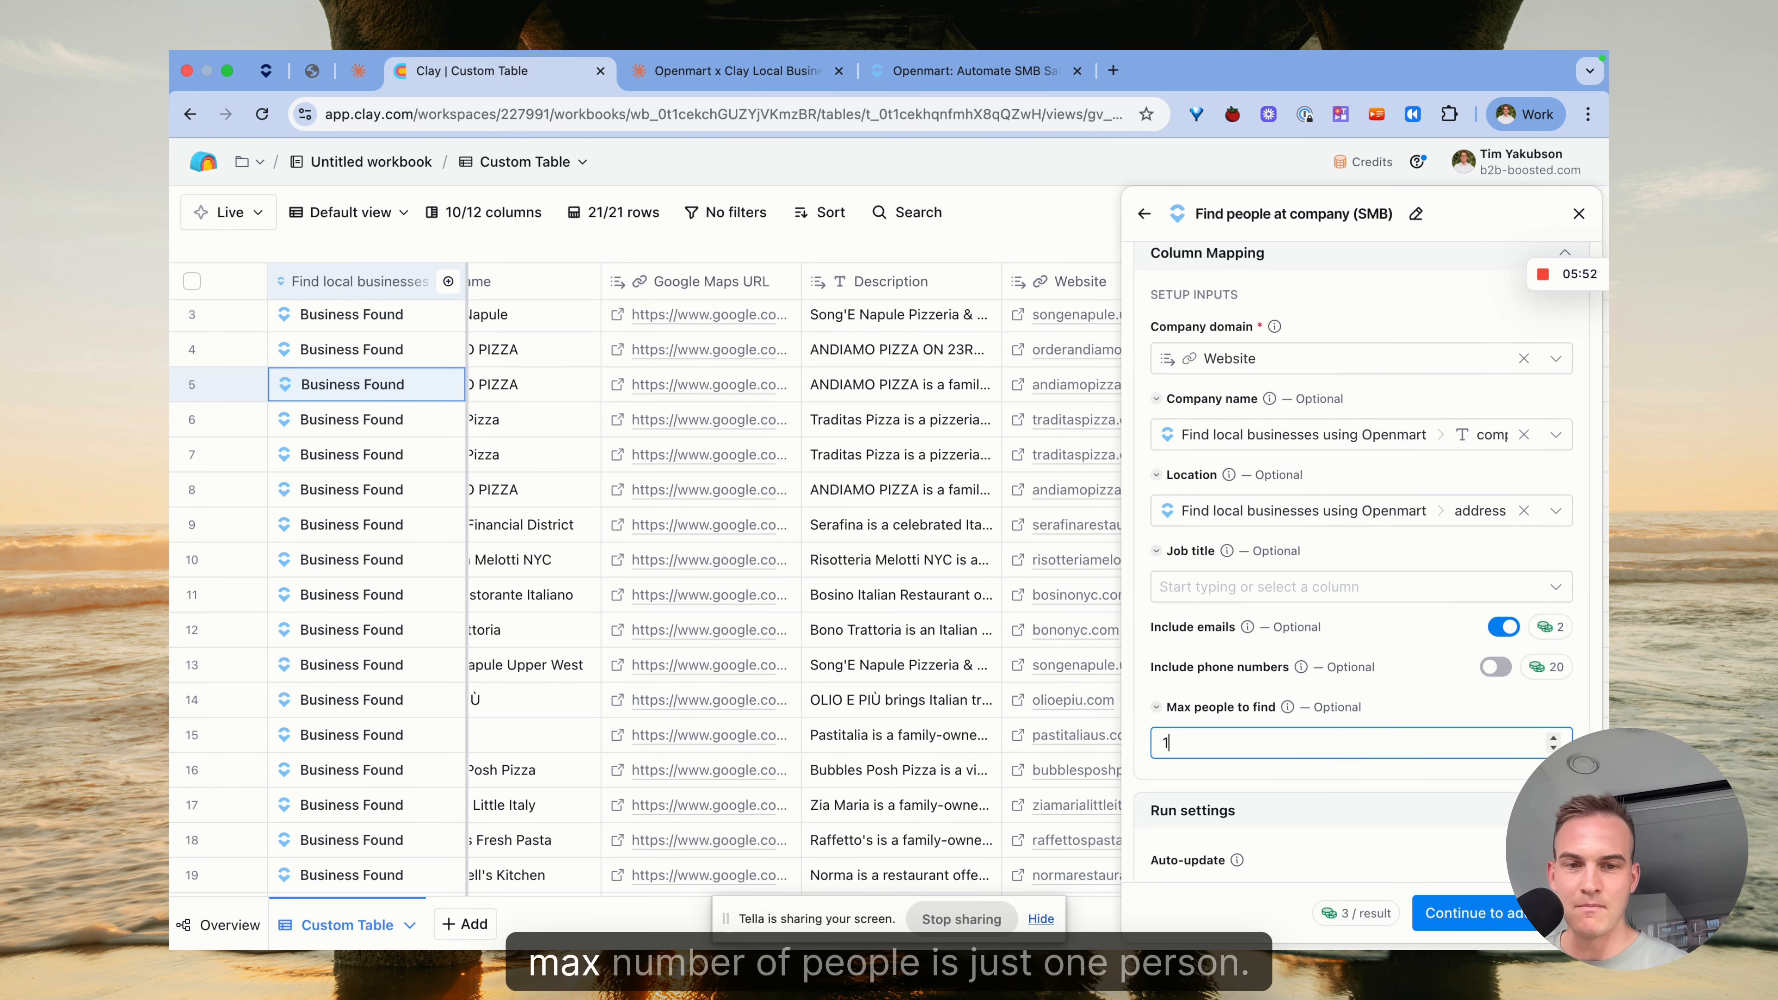
Save the people enrichment without extra data columns and run it on the first 10 rows
left_click(1442, 910)
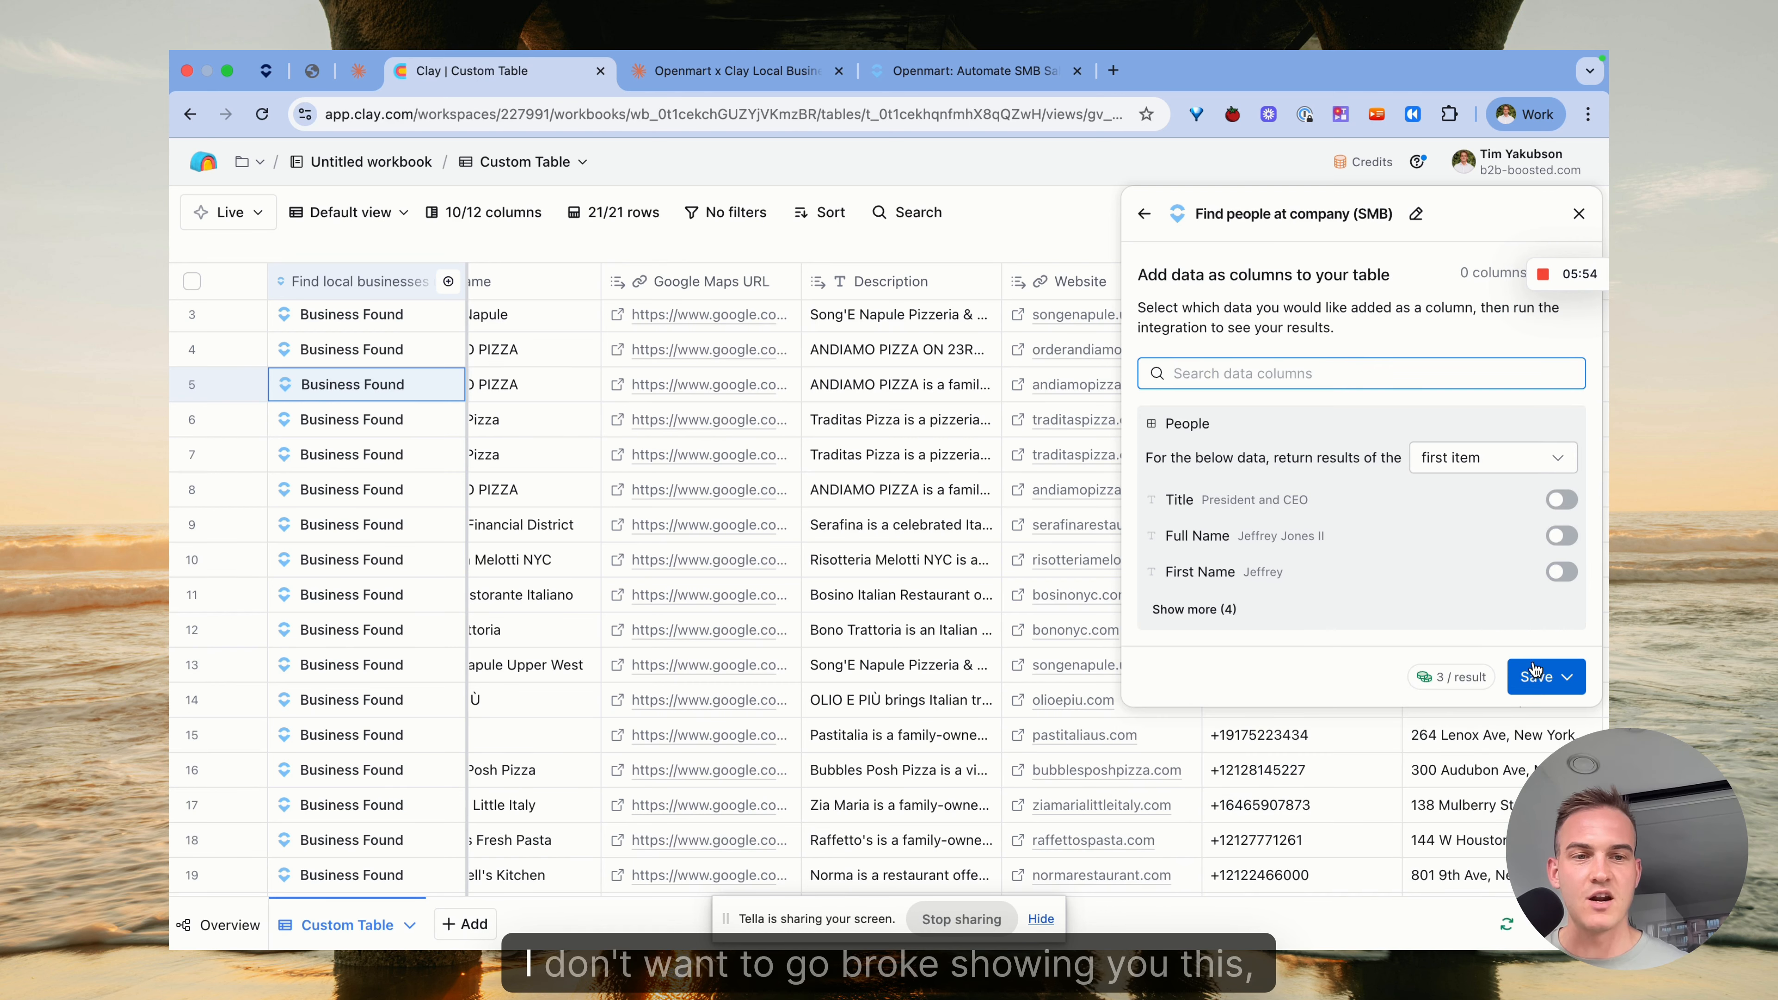
left_click(1545, 677)
left_click(1387, 729)
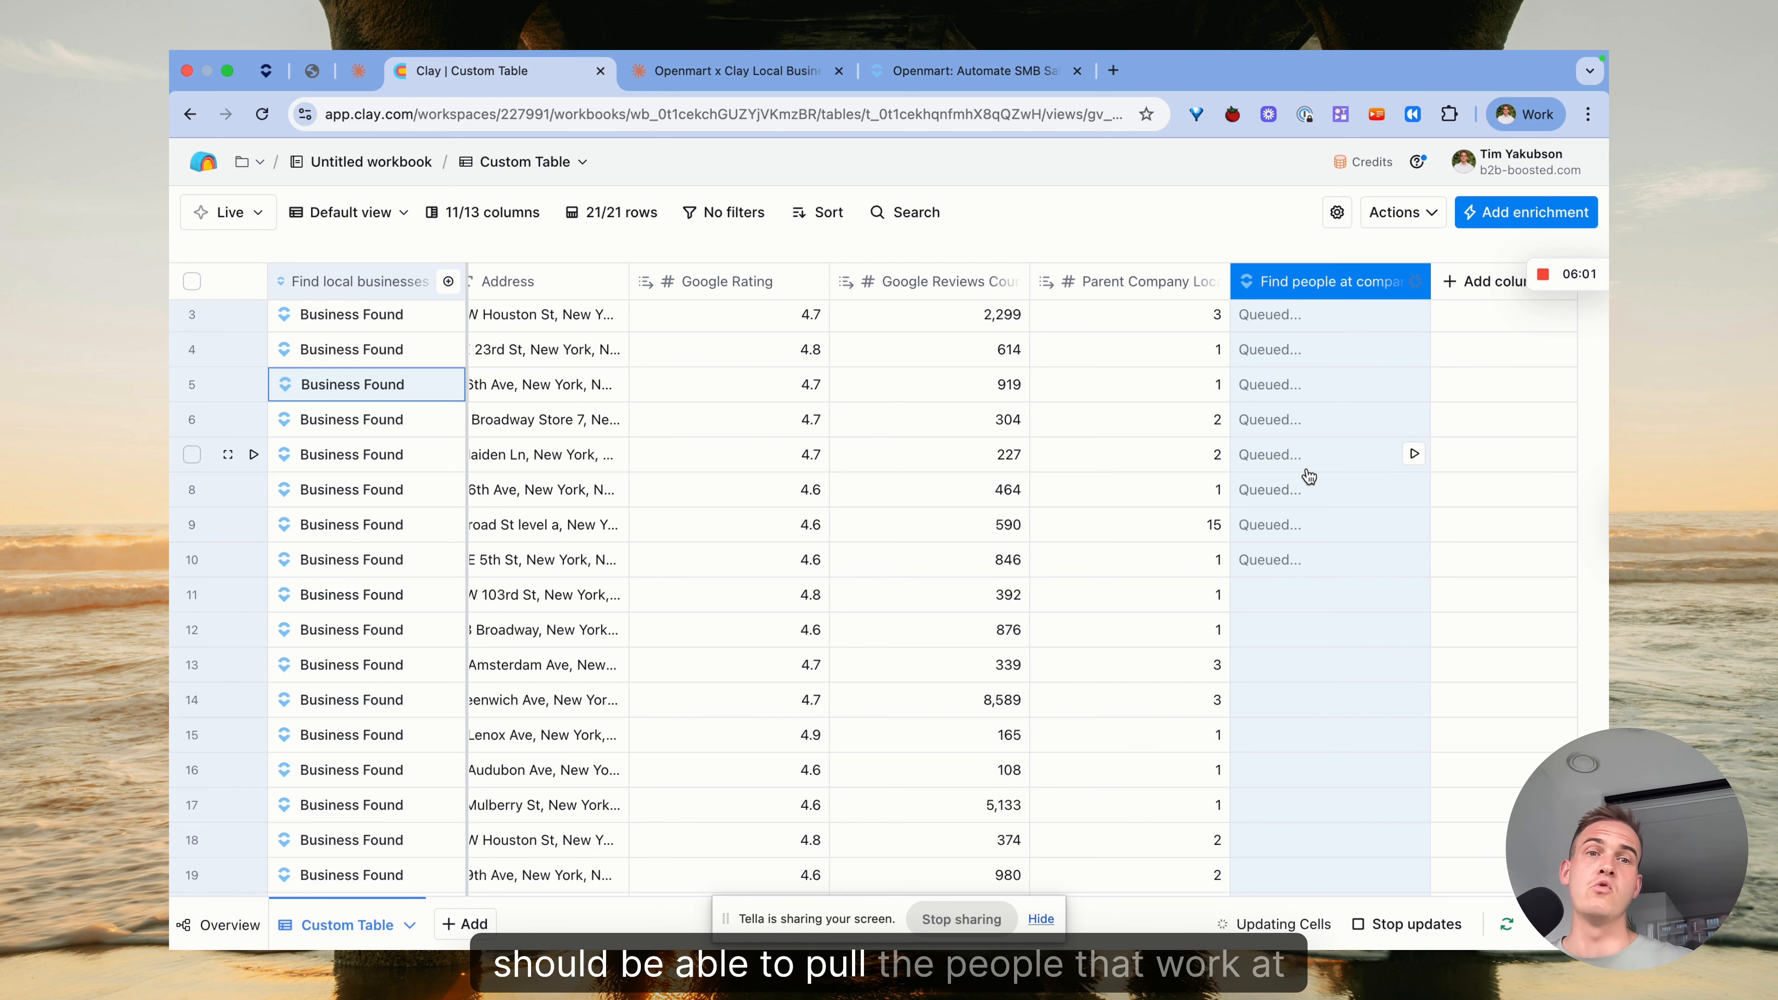
Rename the new enrichment column as "Step 1 → Find people working at restaurant"
double_click(1323, 281)
type("Step 1 →")
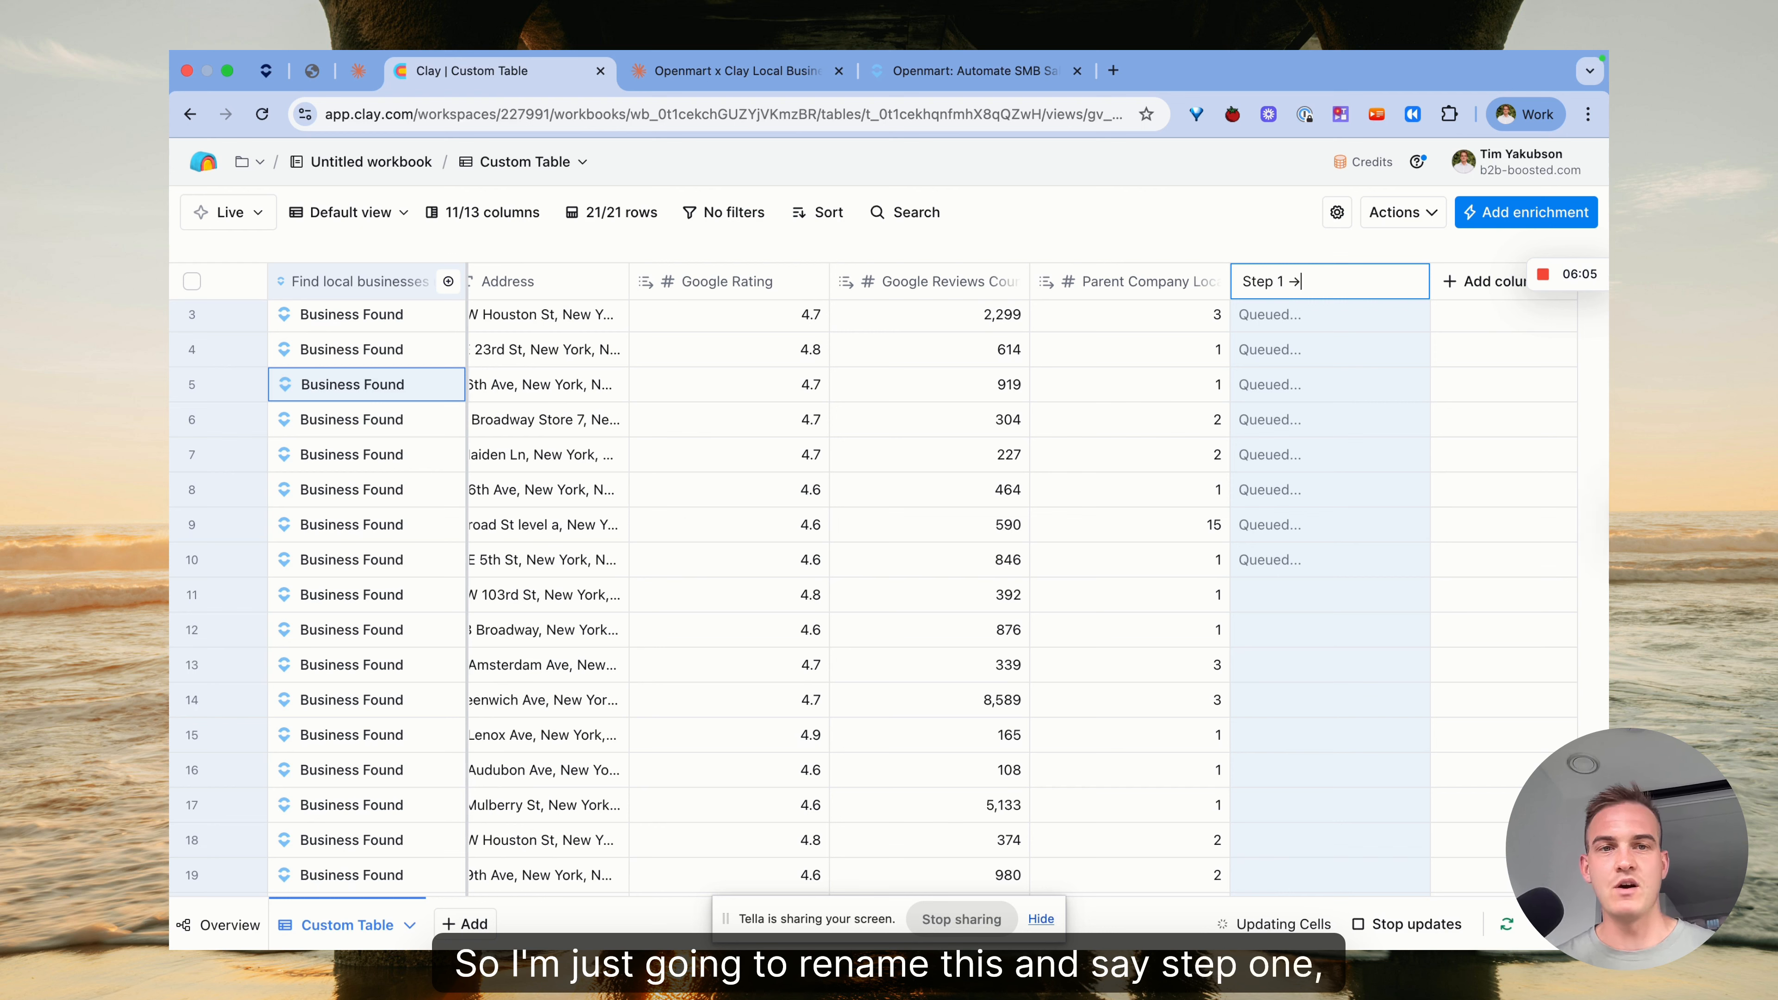
type(" Find people working at restaurant")
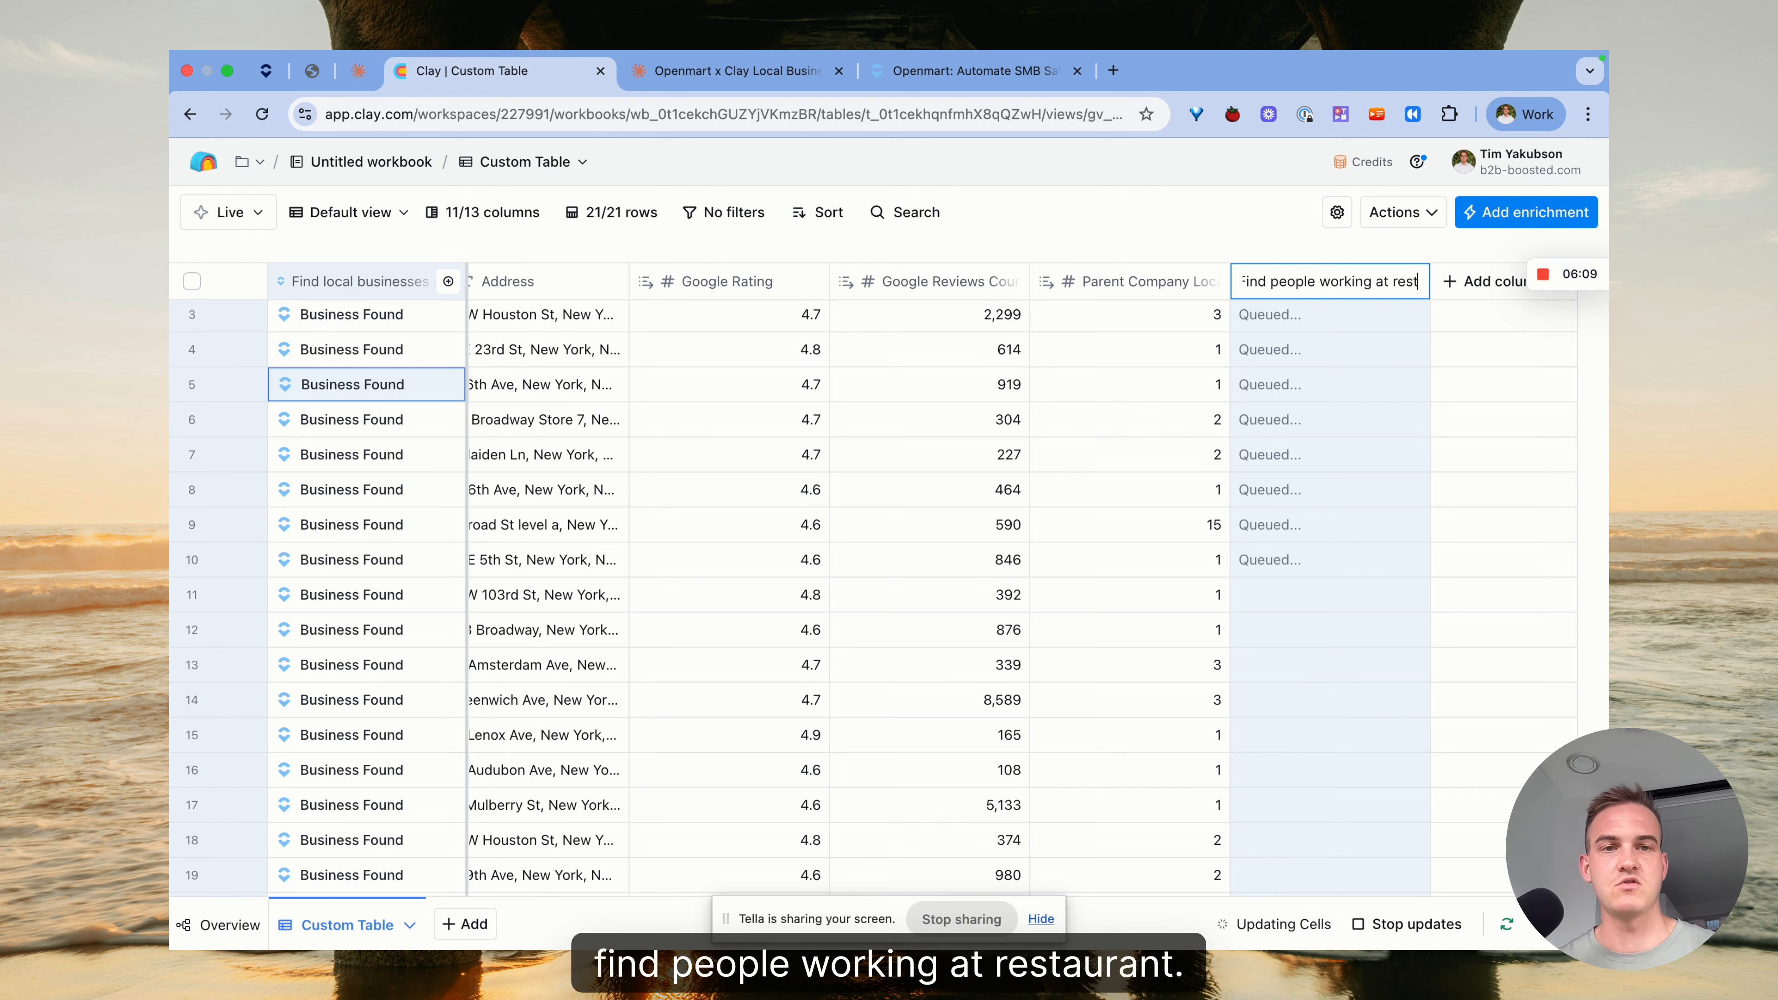
key("Return")
Review the Step 1 column's input mapping and optional job title filter, and close its settings
left_click(1314, 297)
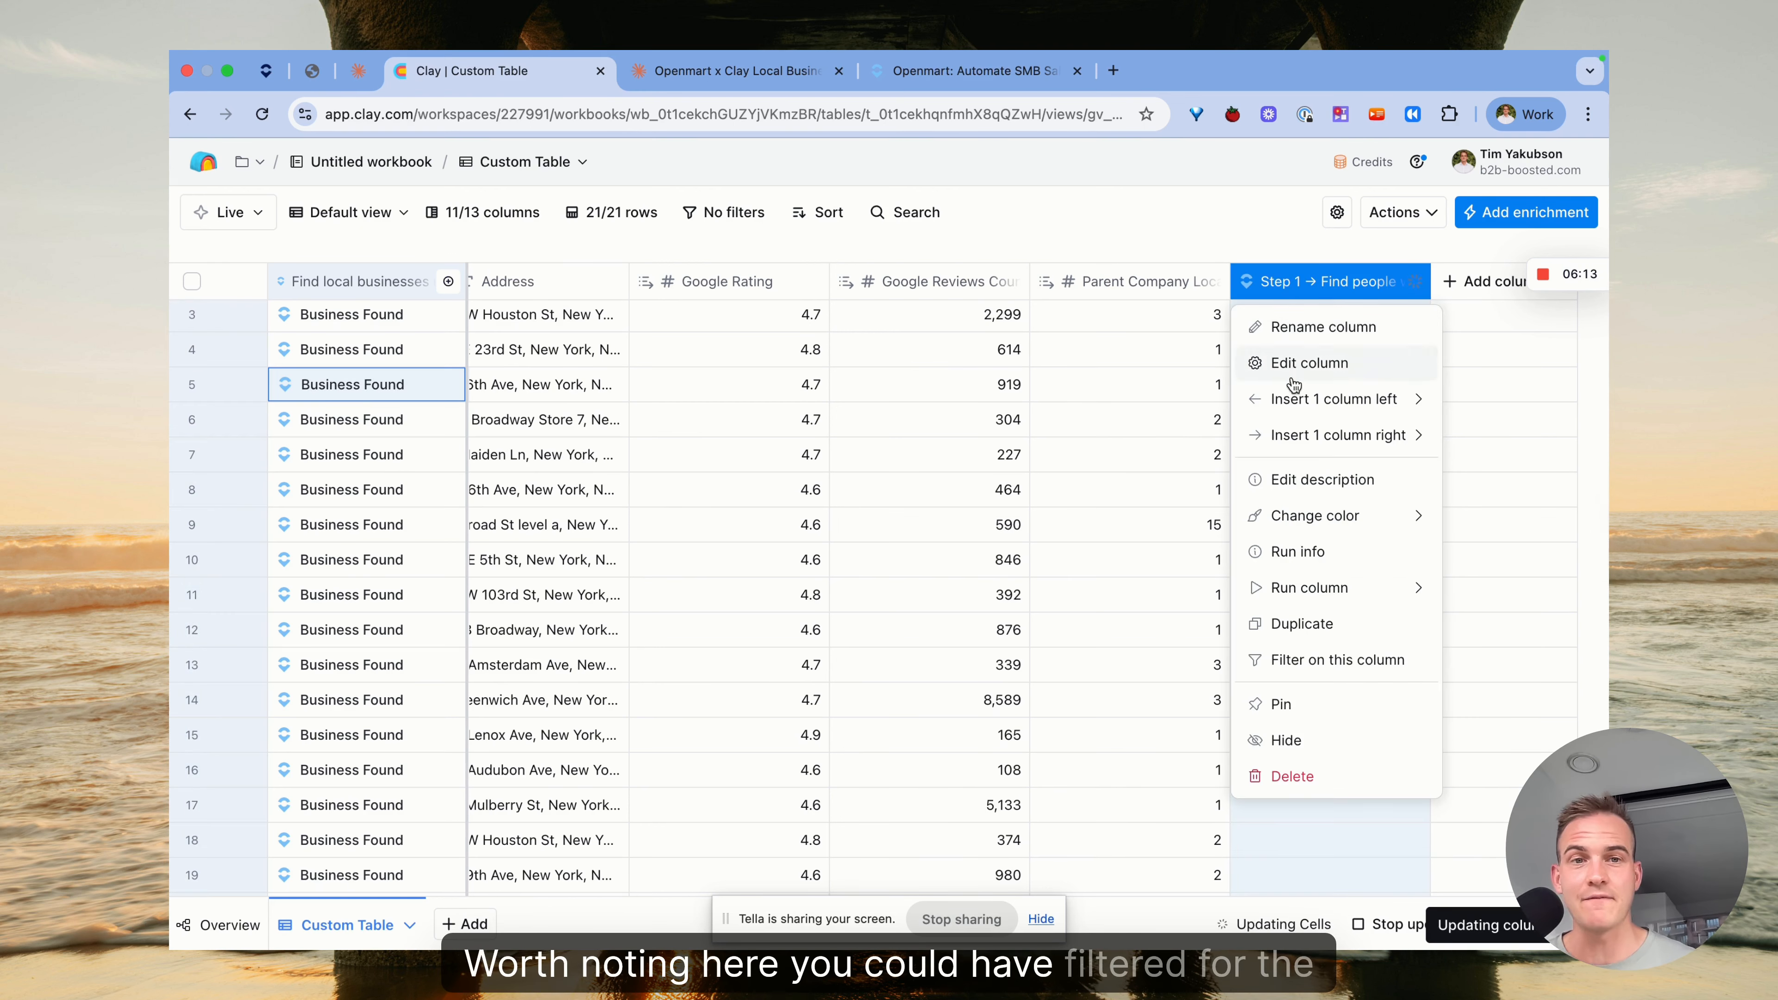
left_click(1285, 370)
scroll(1298, 534, "down", 5)
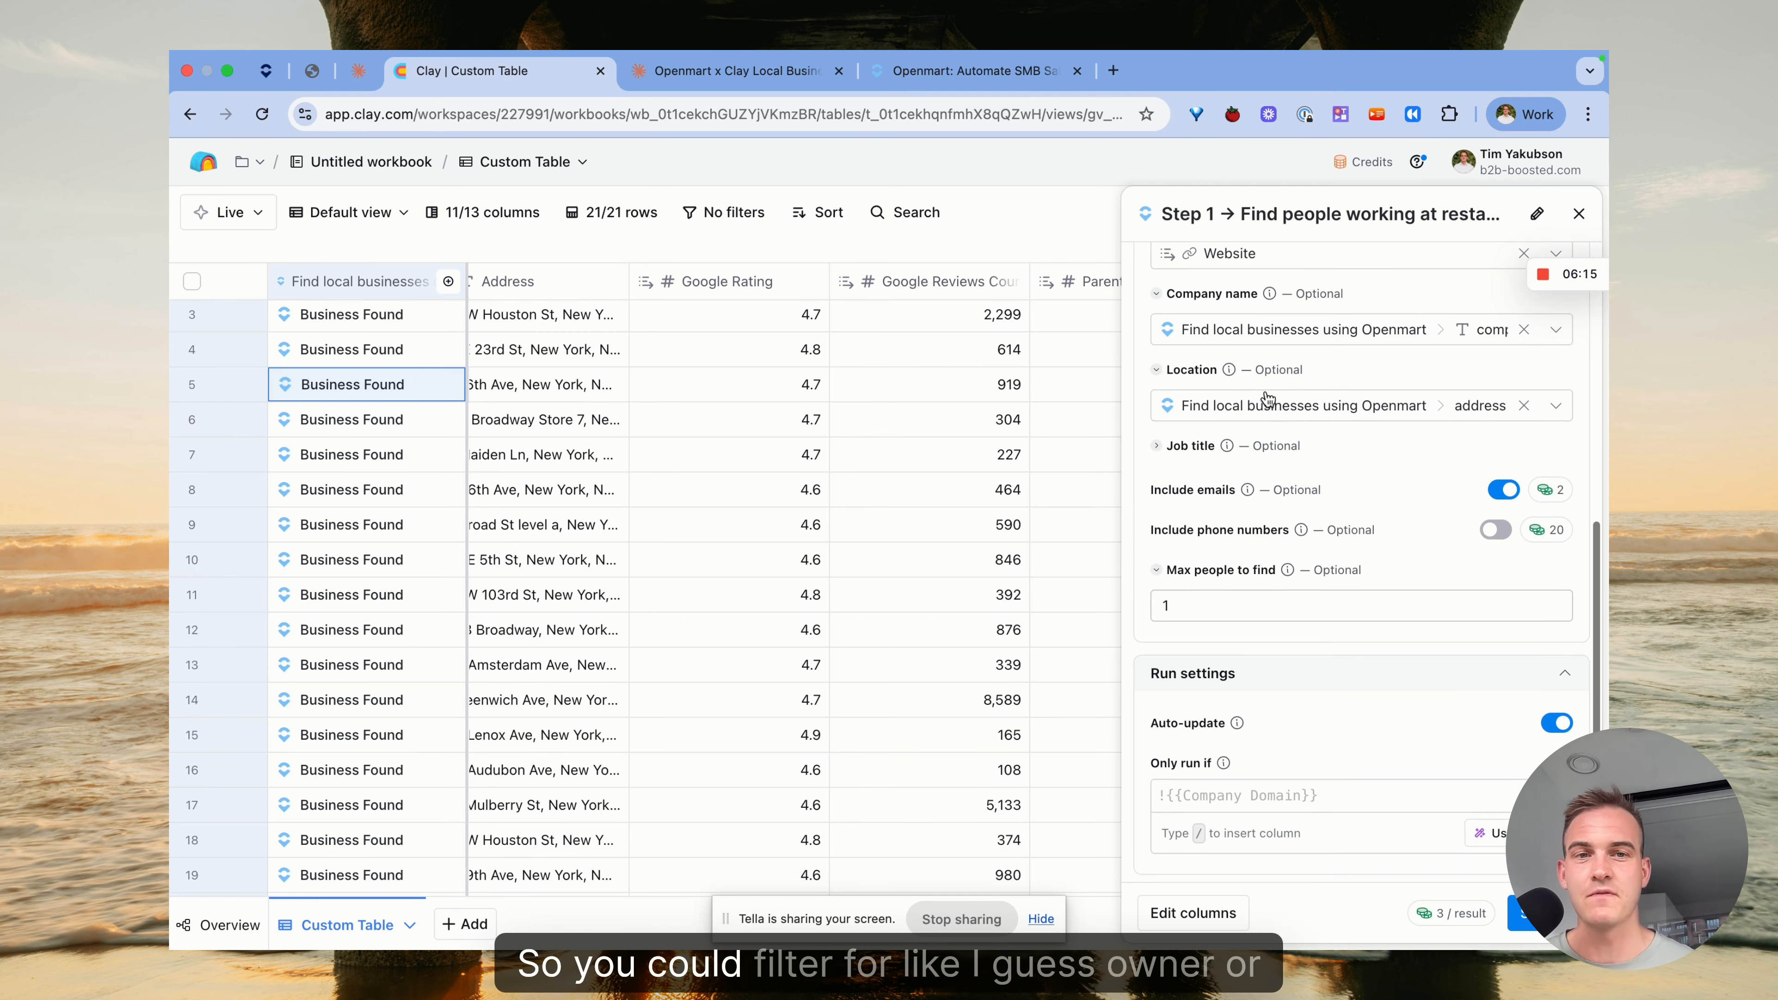
scroll(1264, 380, "up", 3)
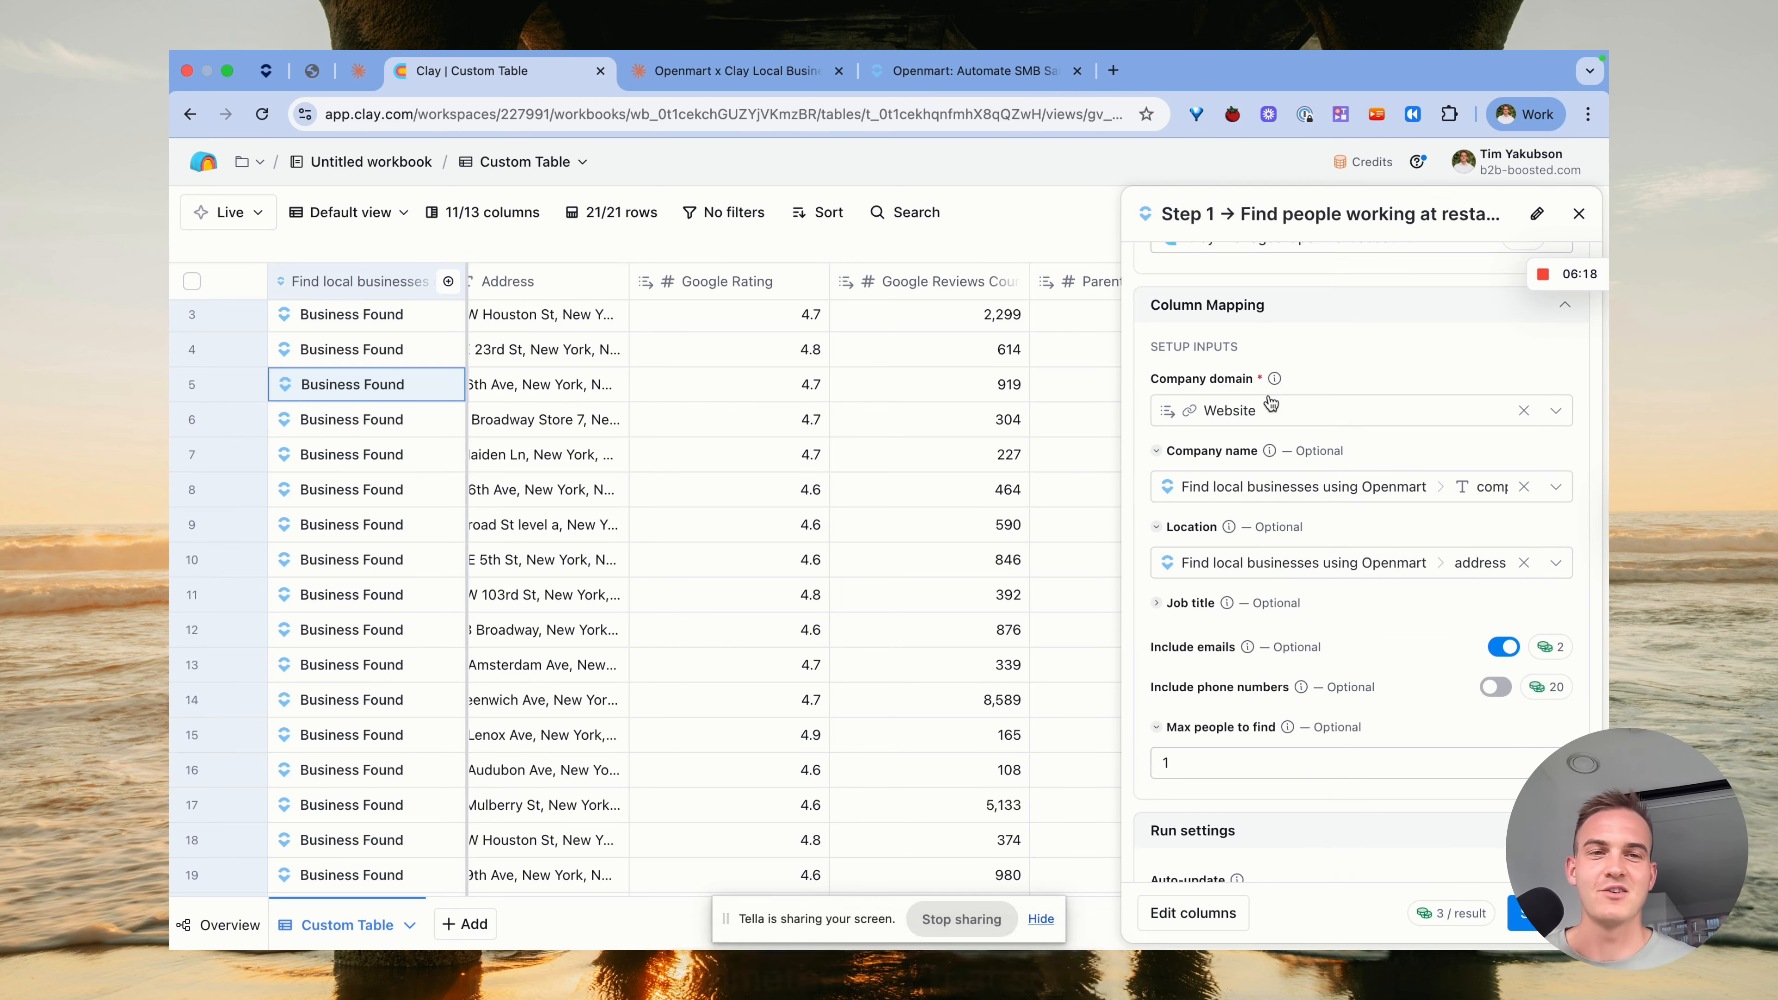
left_click(1578, 218)
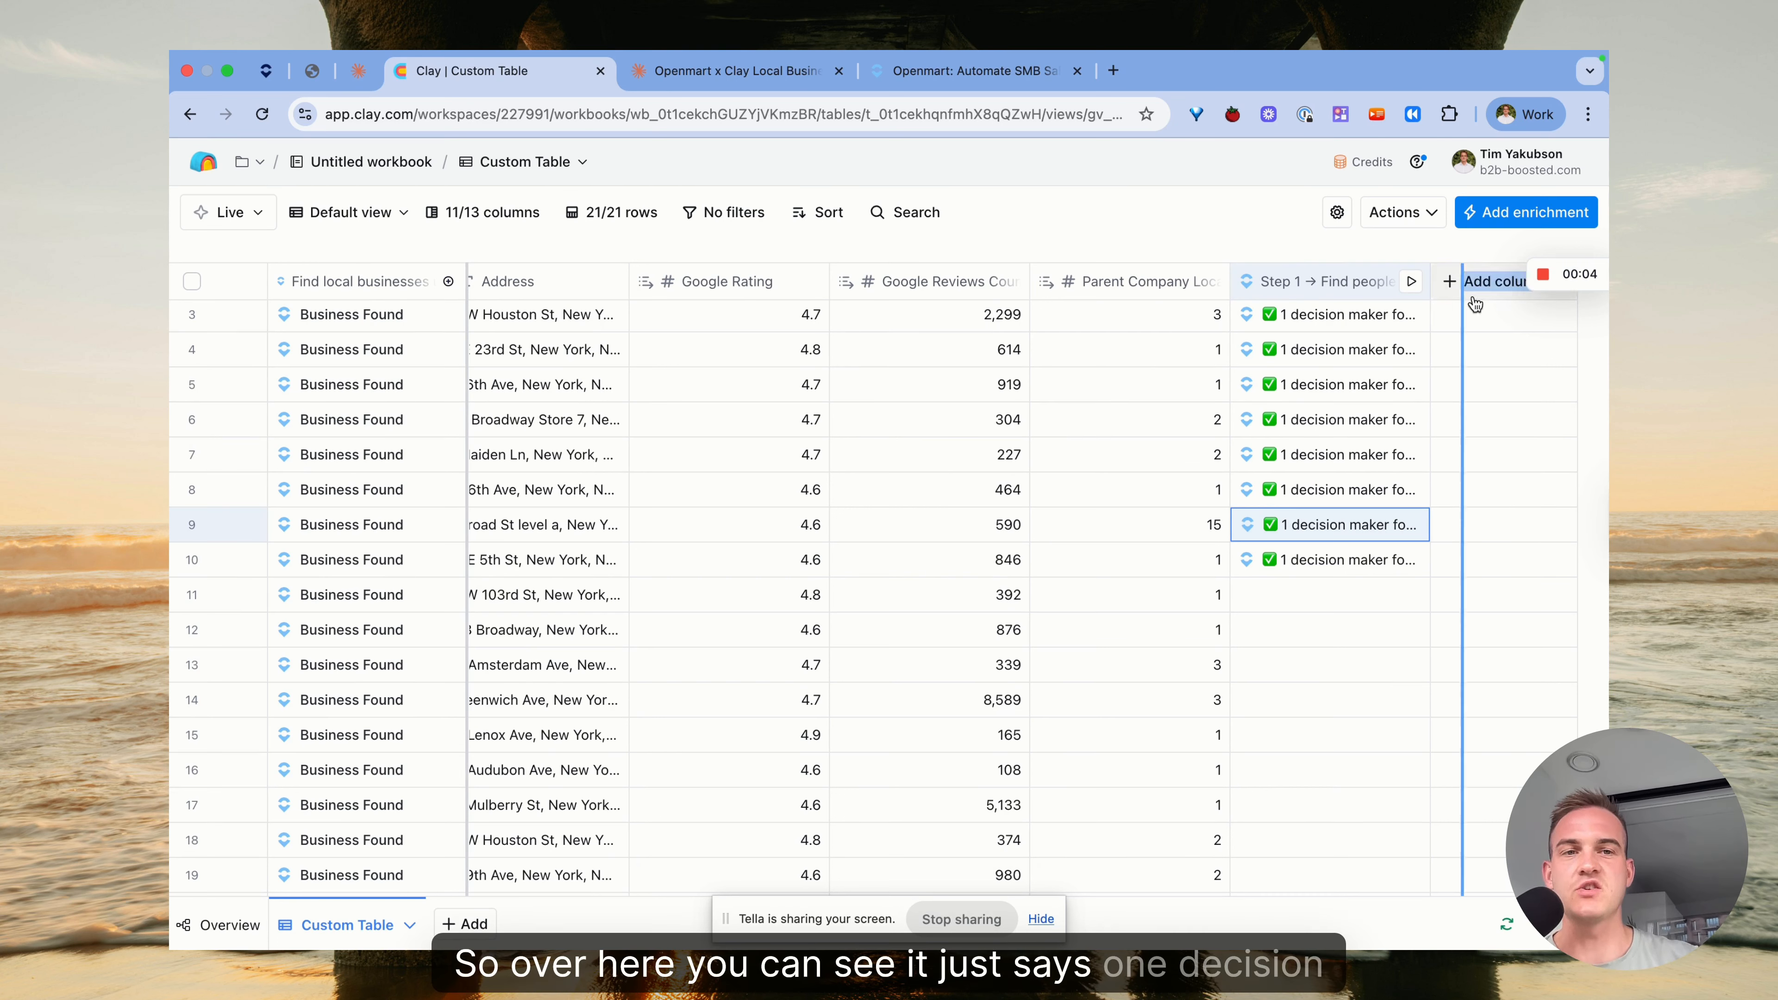
From the person found for row 3, add the title, full name, email and LinkedIn URL as table columns
left_click(1355, 329)
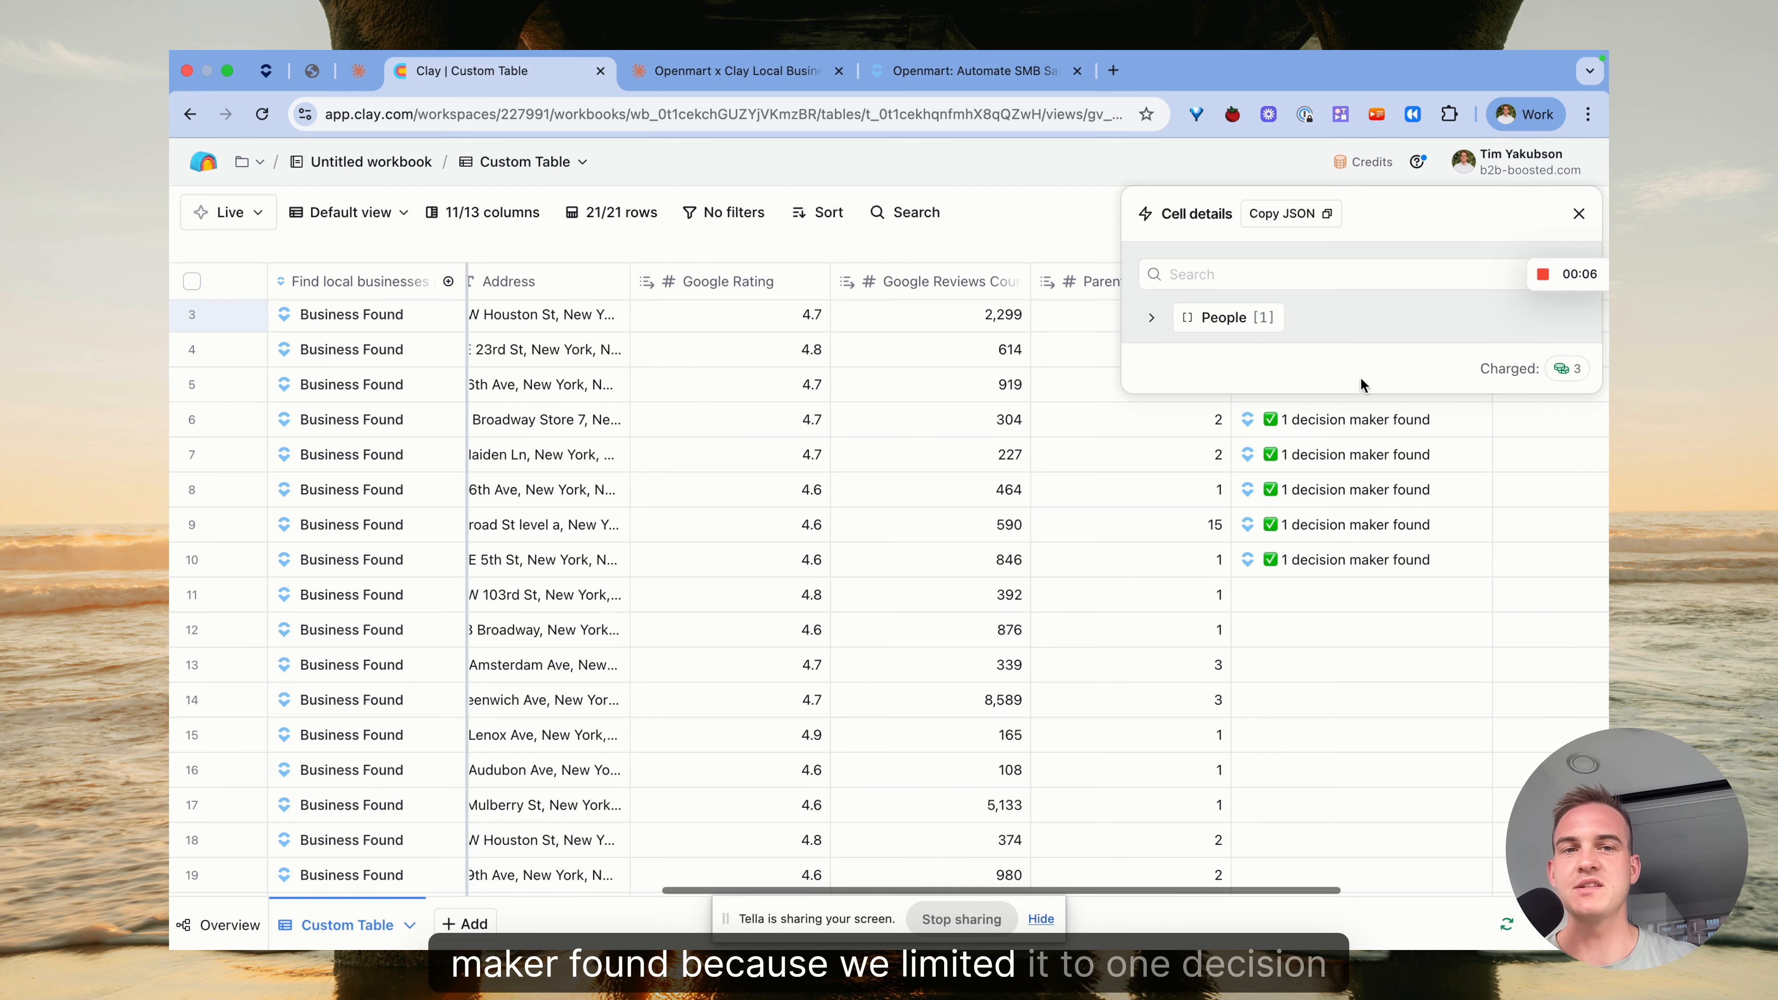
left_click(1217, 322)
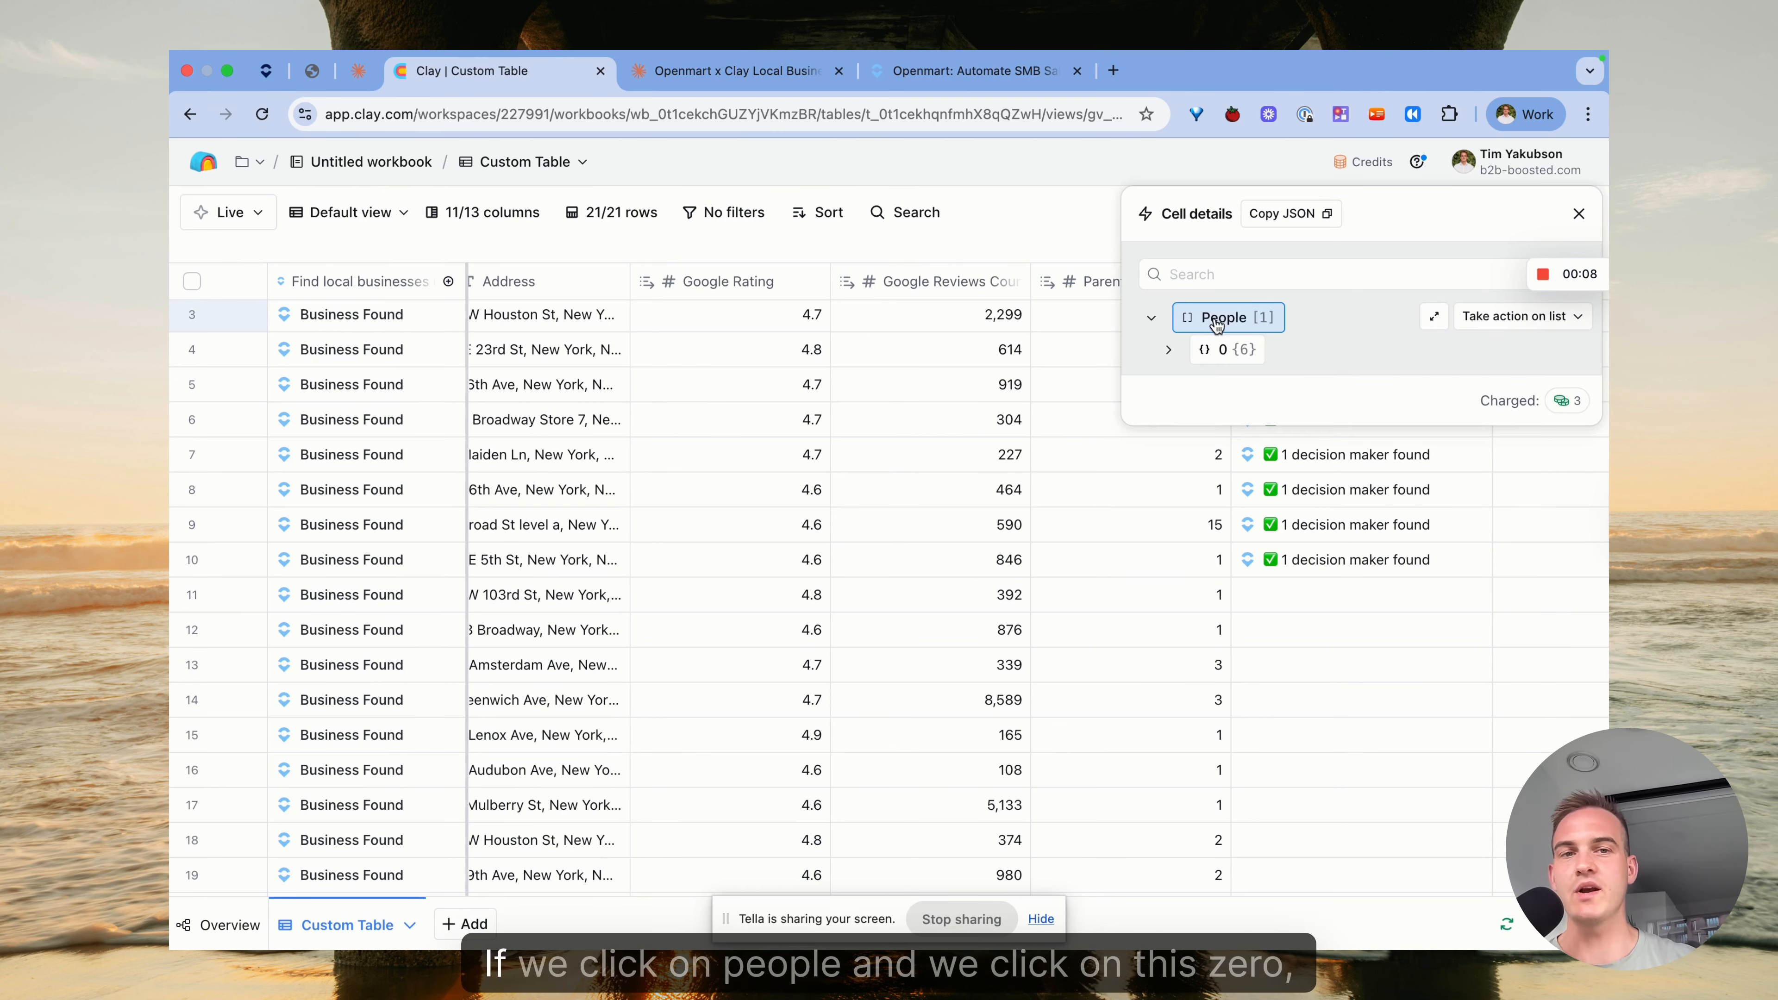
left_click(1223, 349)
mouse_move(1232, 413)
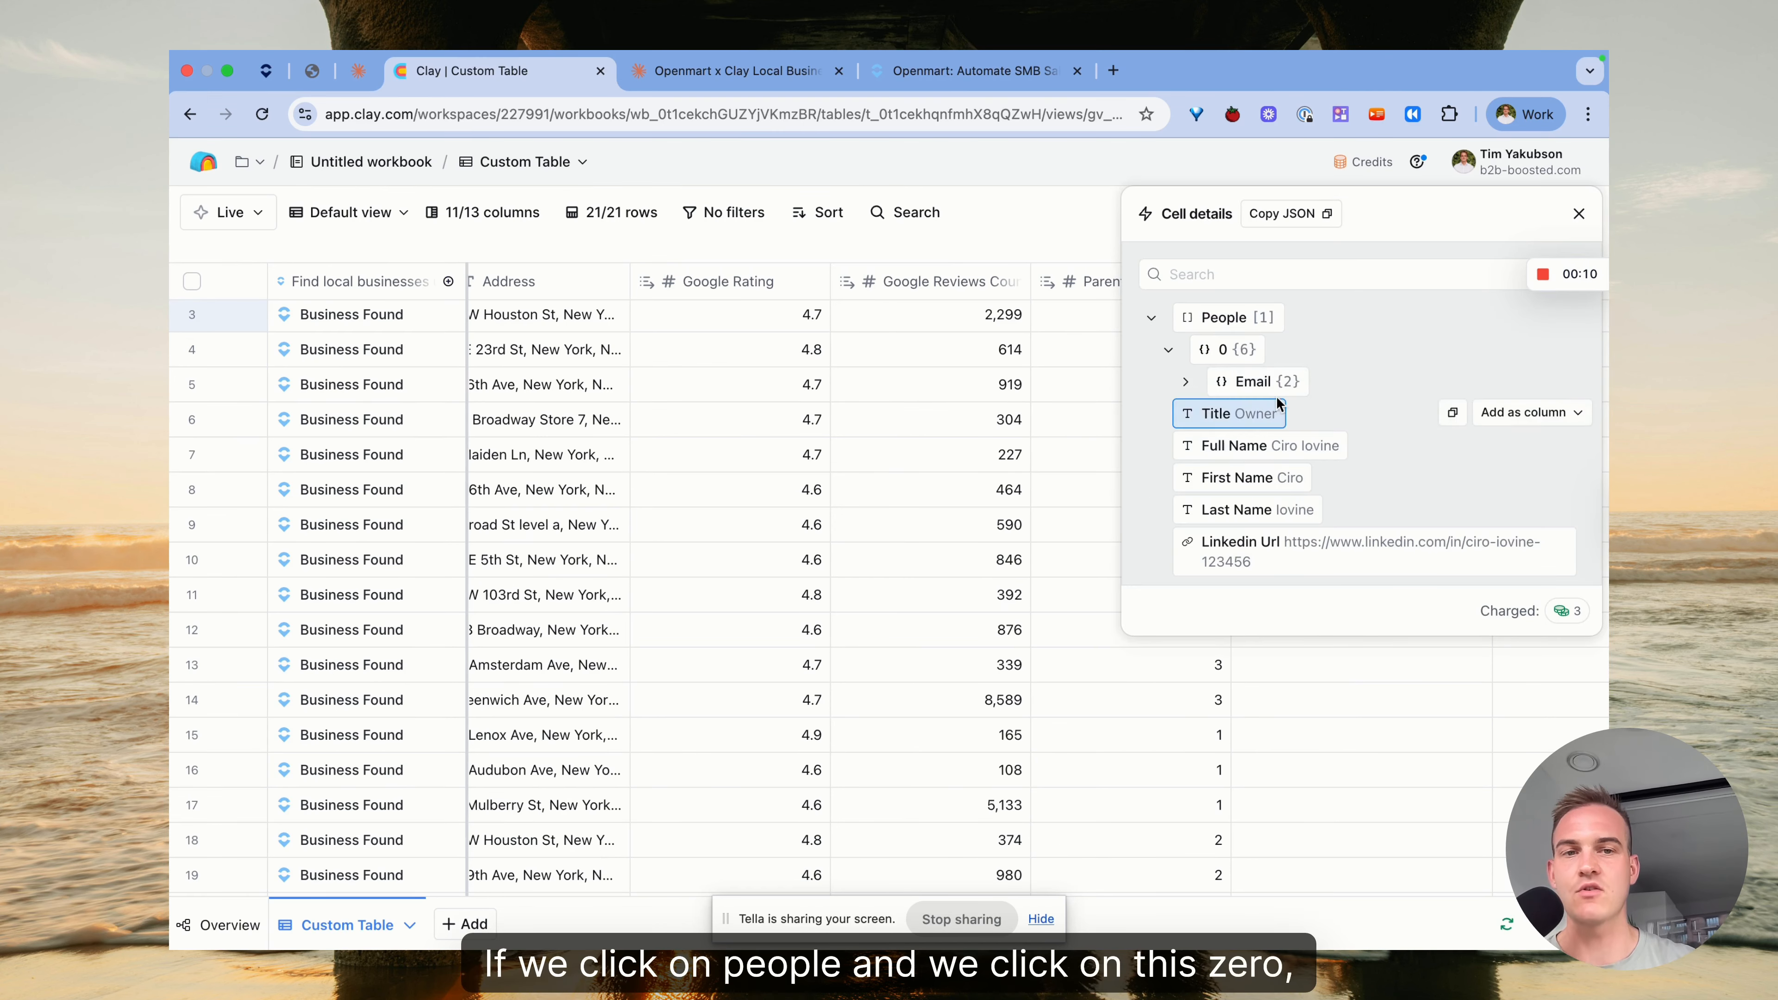
left_click(1531, 413)
left_click(1550, 482)
left_click(1530, 445)
left_click(1541, 514)
left_click(1185, 381)
left_click(1531, 414)
left_click(1541, 482)
left_click(1579, 214)
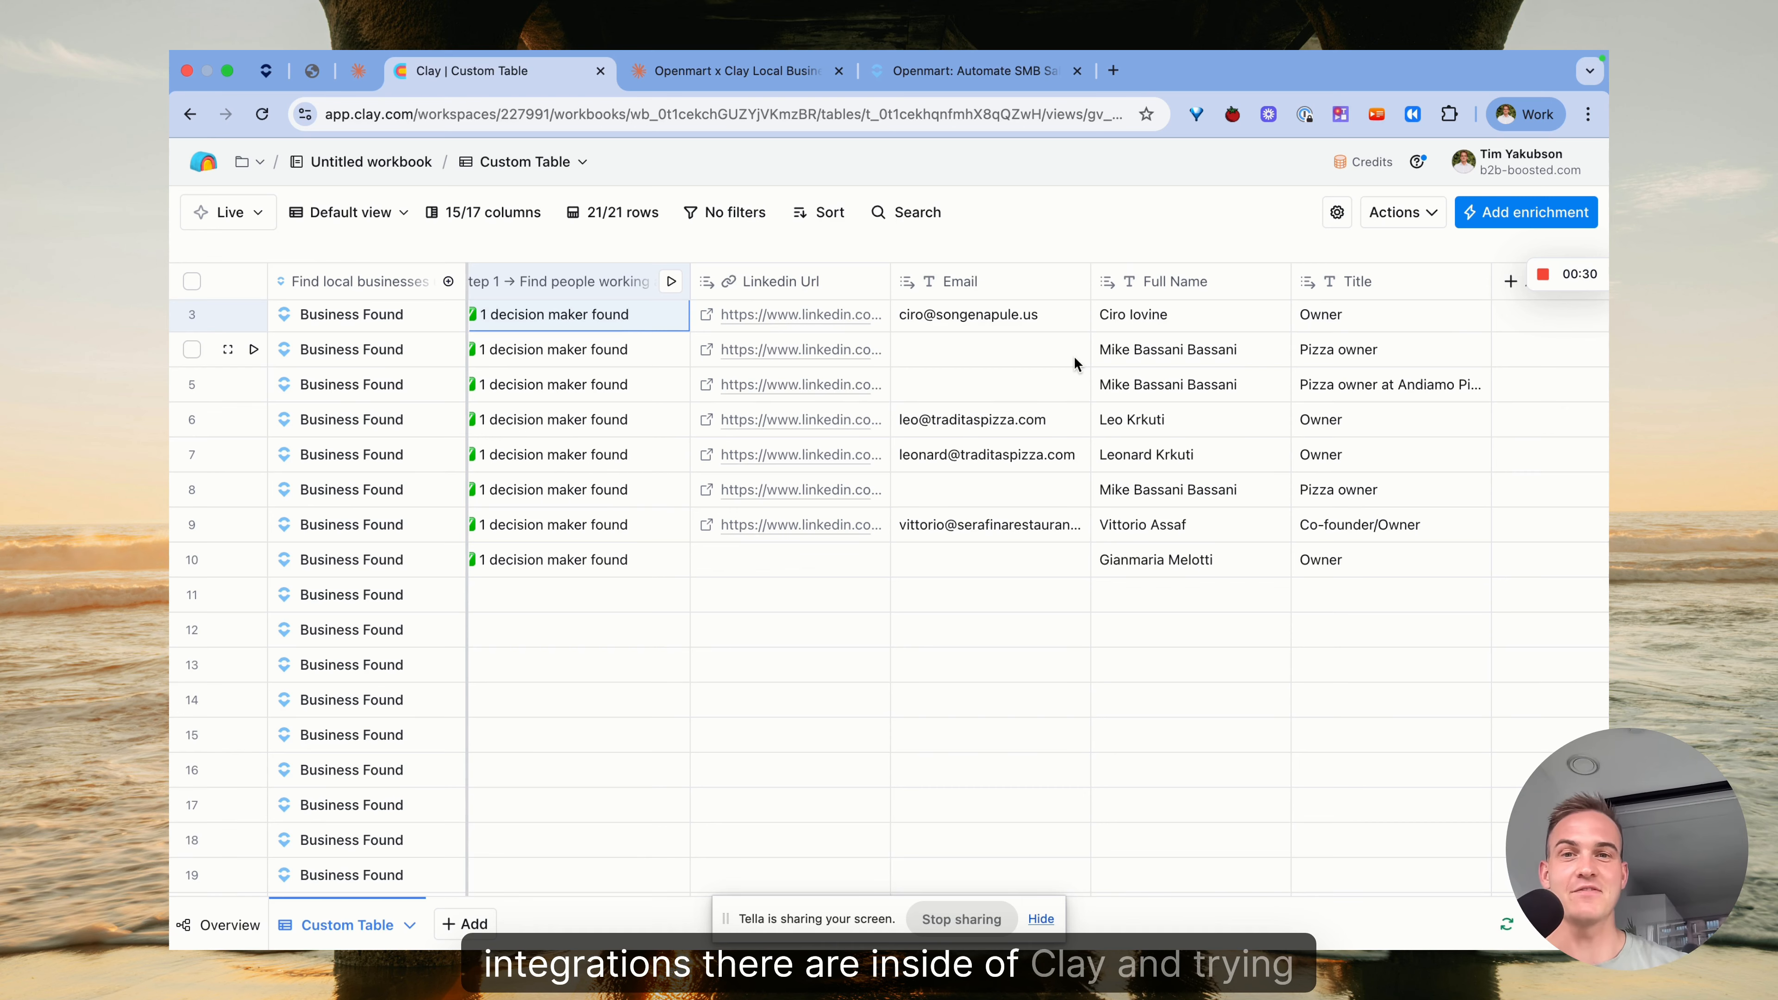
Review the LinkedIn URL, email, full name and title columns across the enriched rows
scroll(1080, 358, "left", 4)
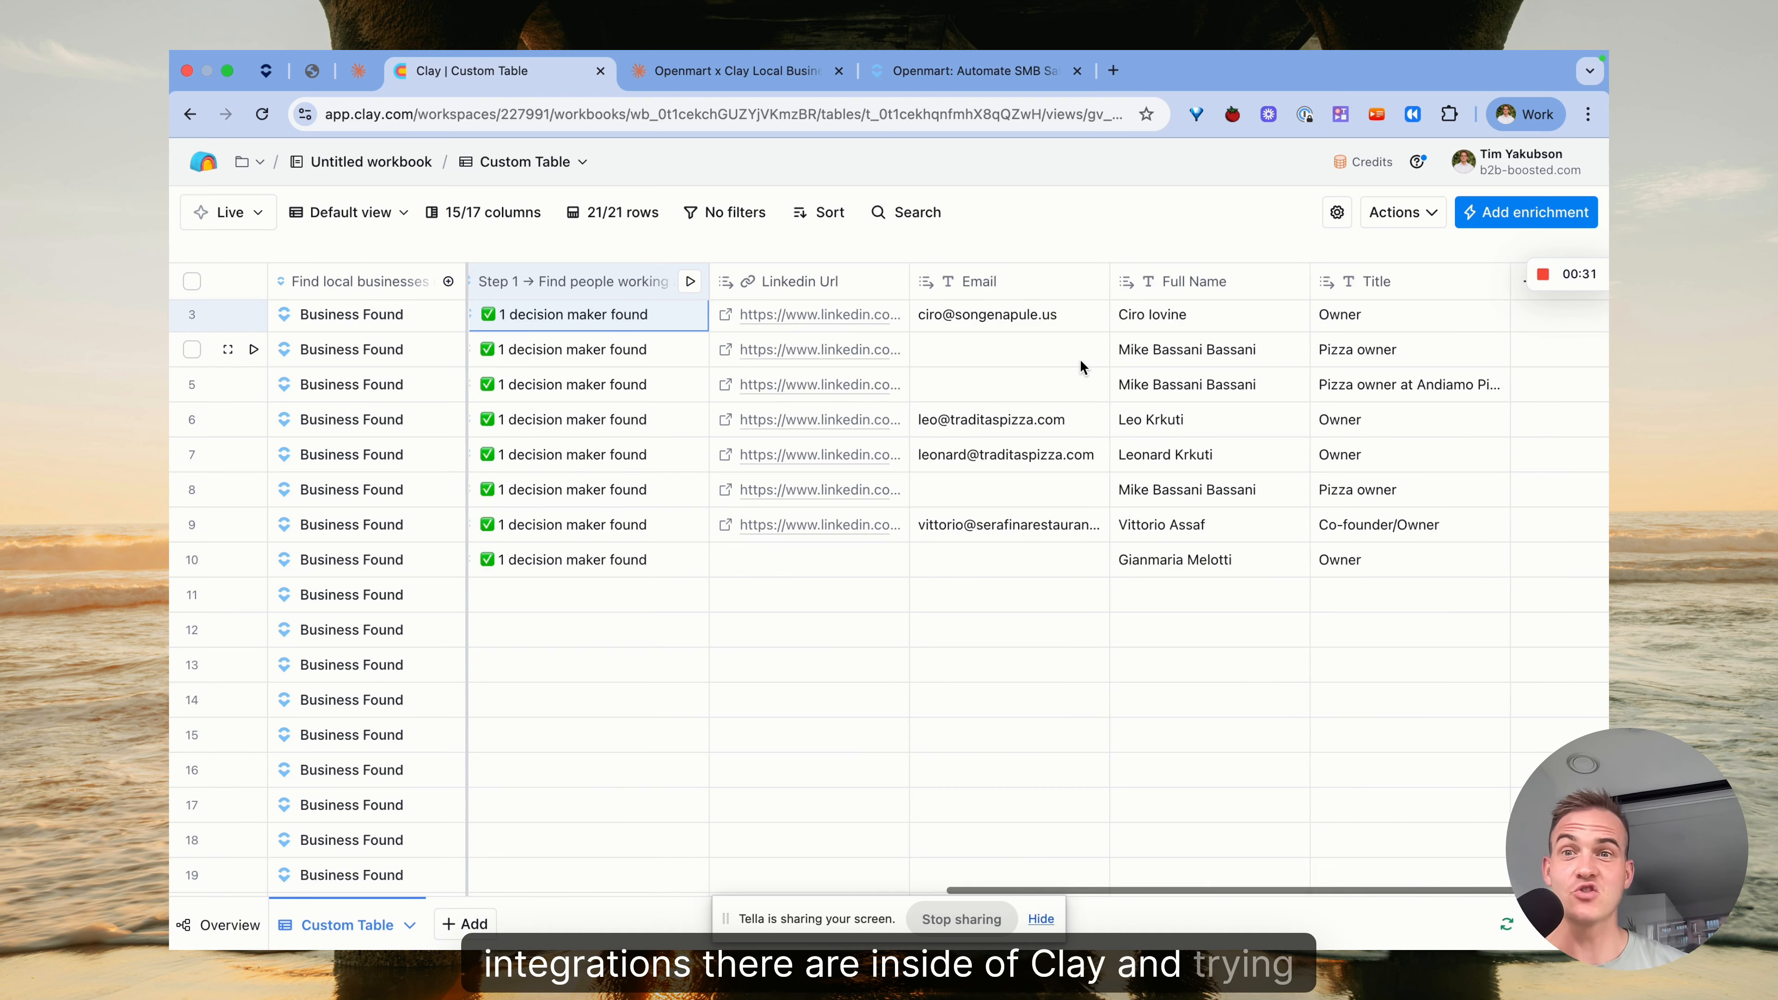
scroll(1077, 358, "right", 5)
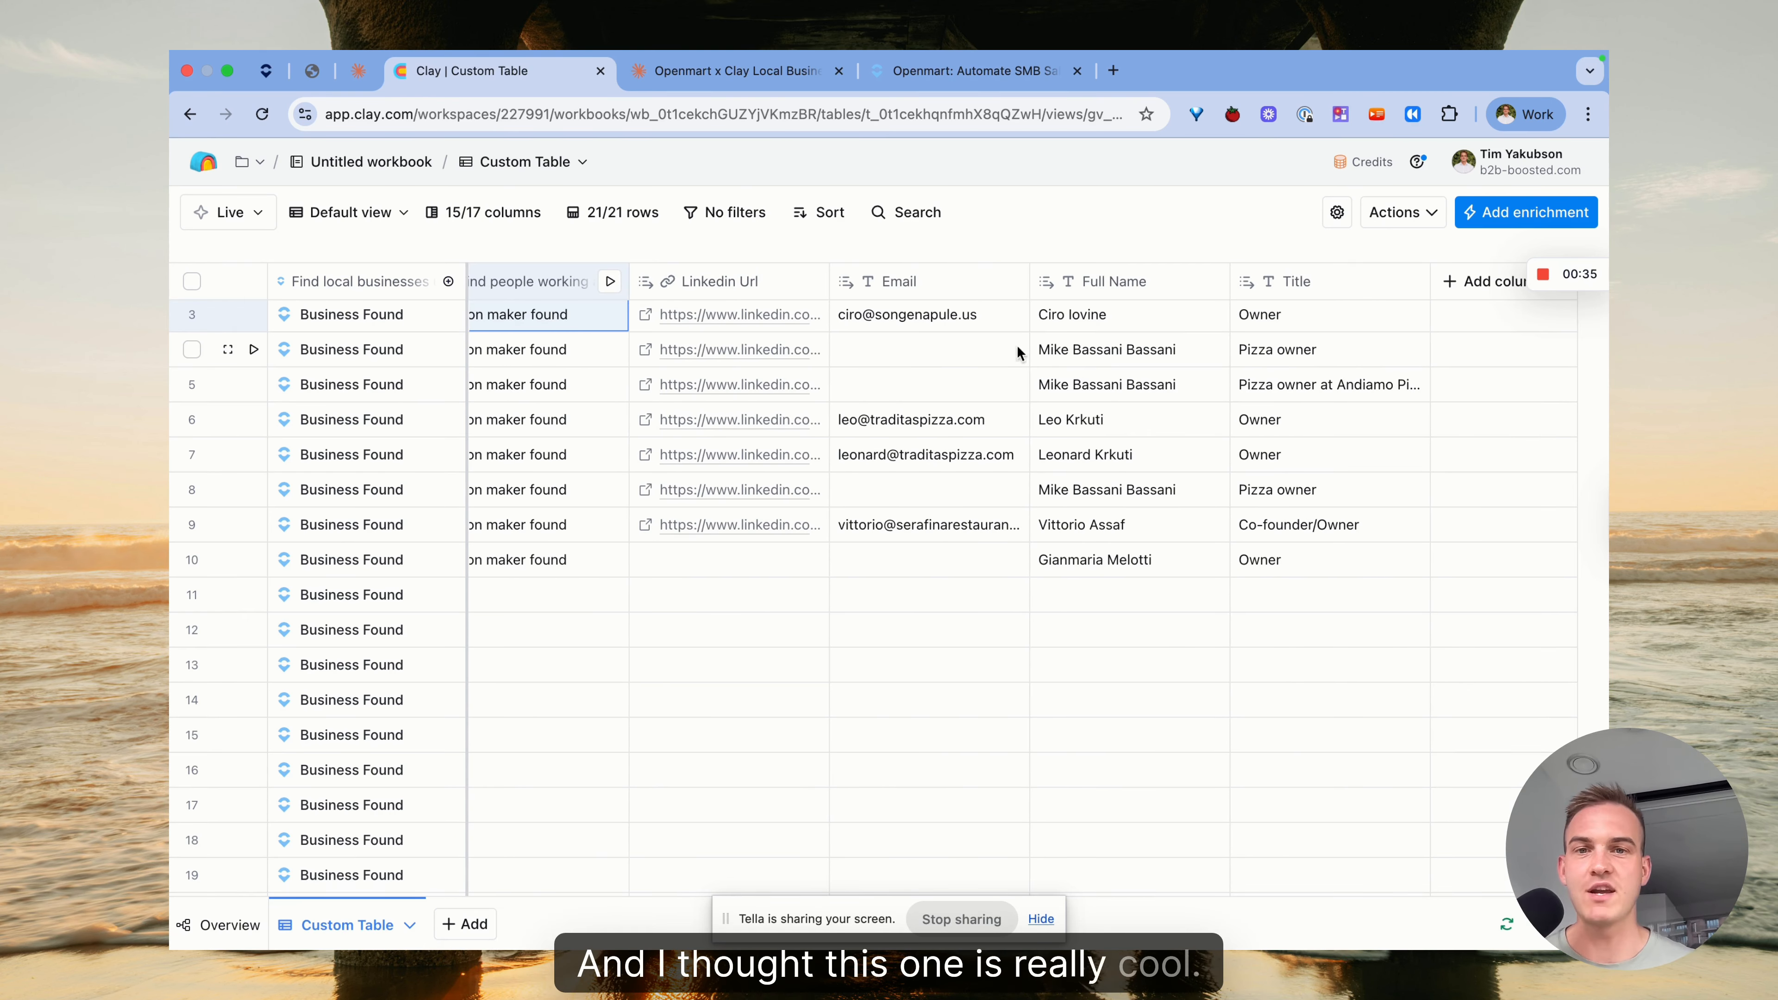
scroll(945, 416, "left", 3)
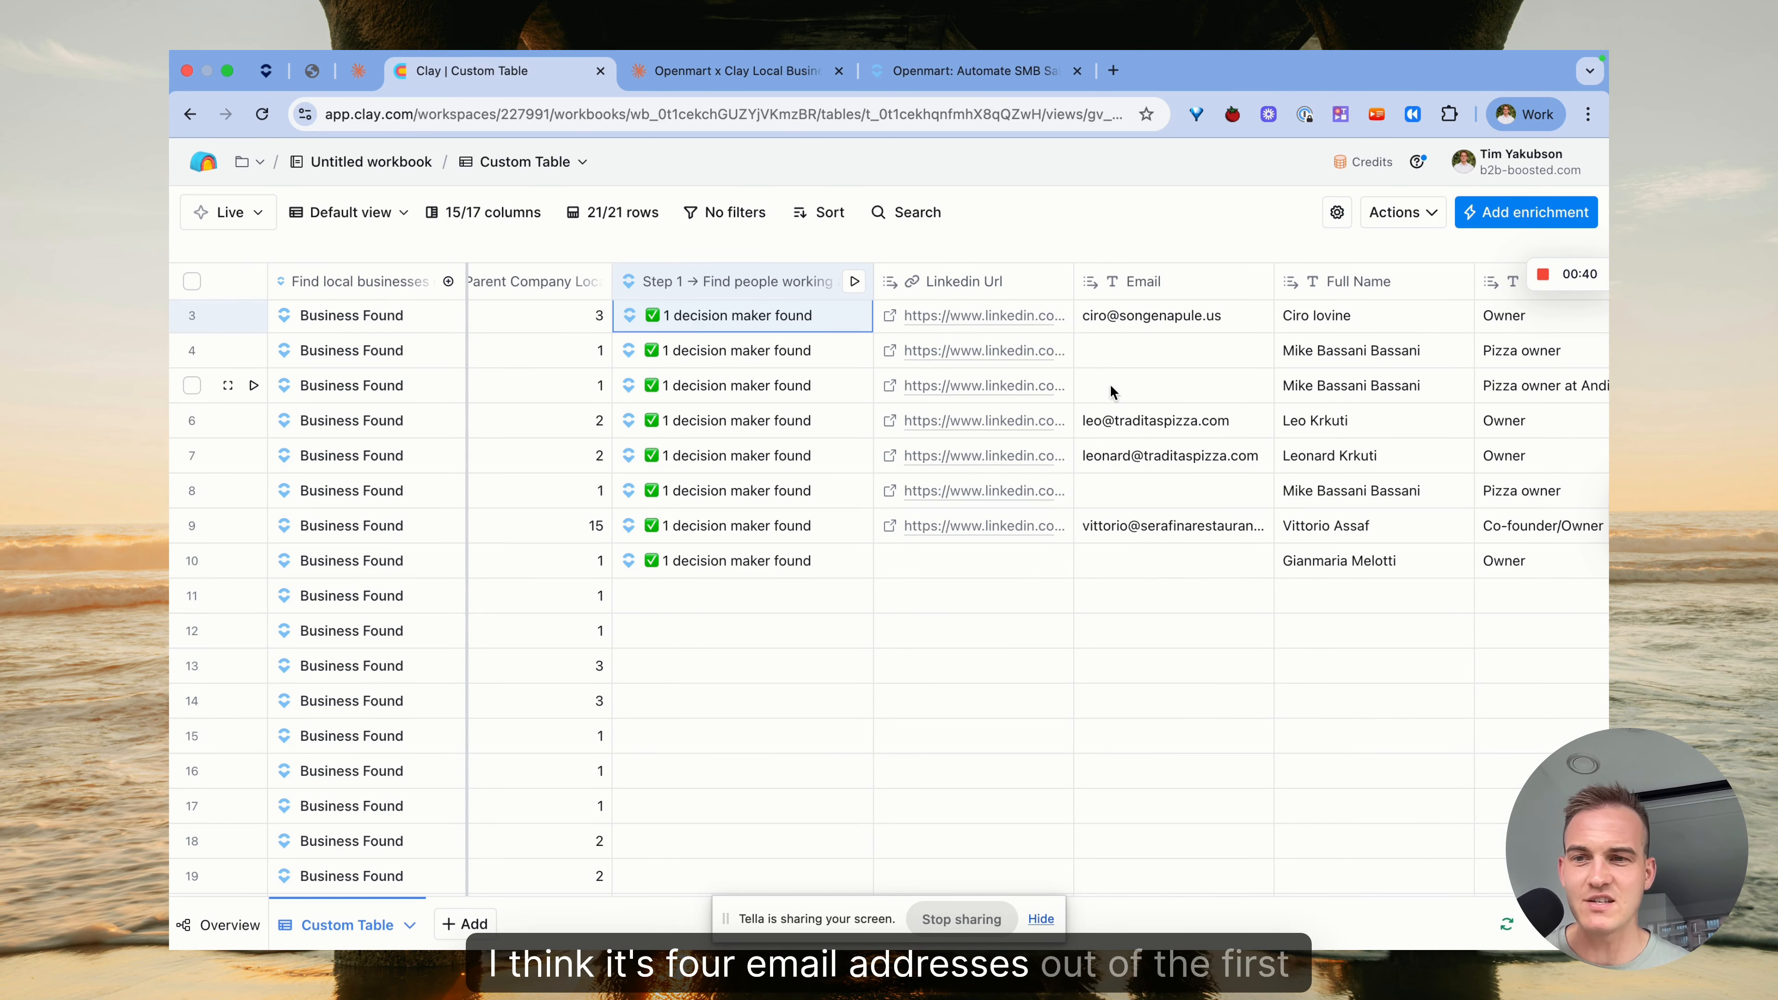
scroll(889, 560, "left", 3)
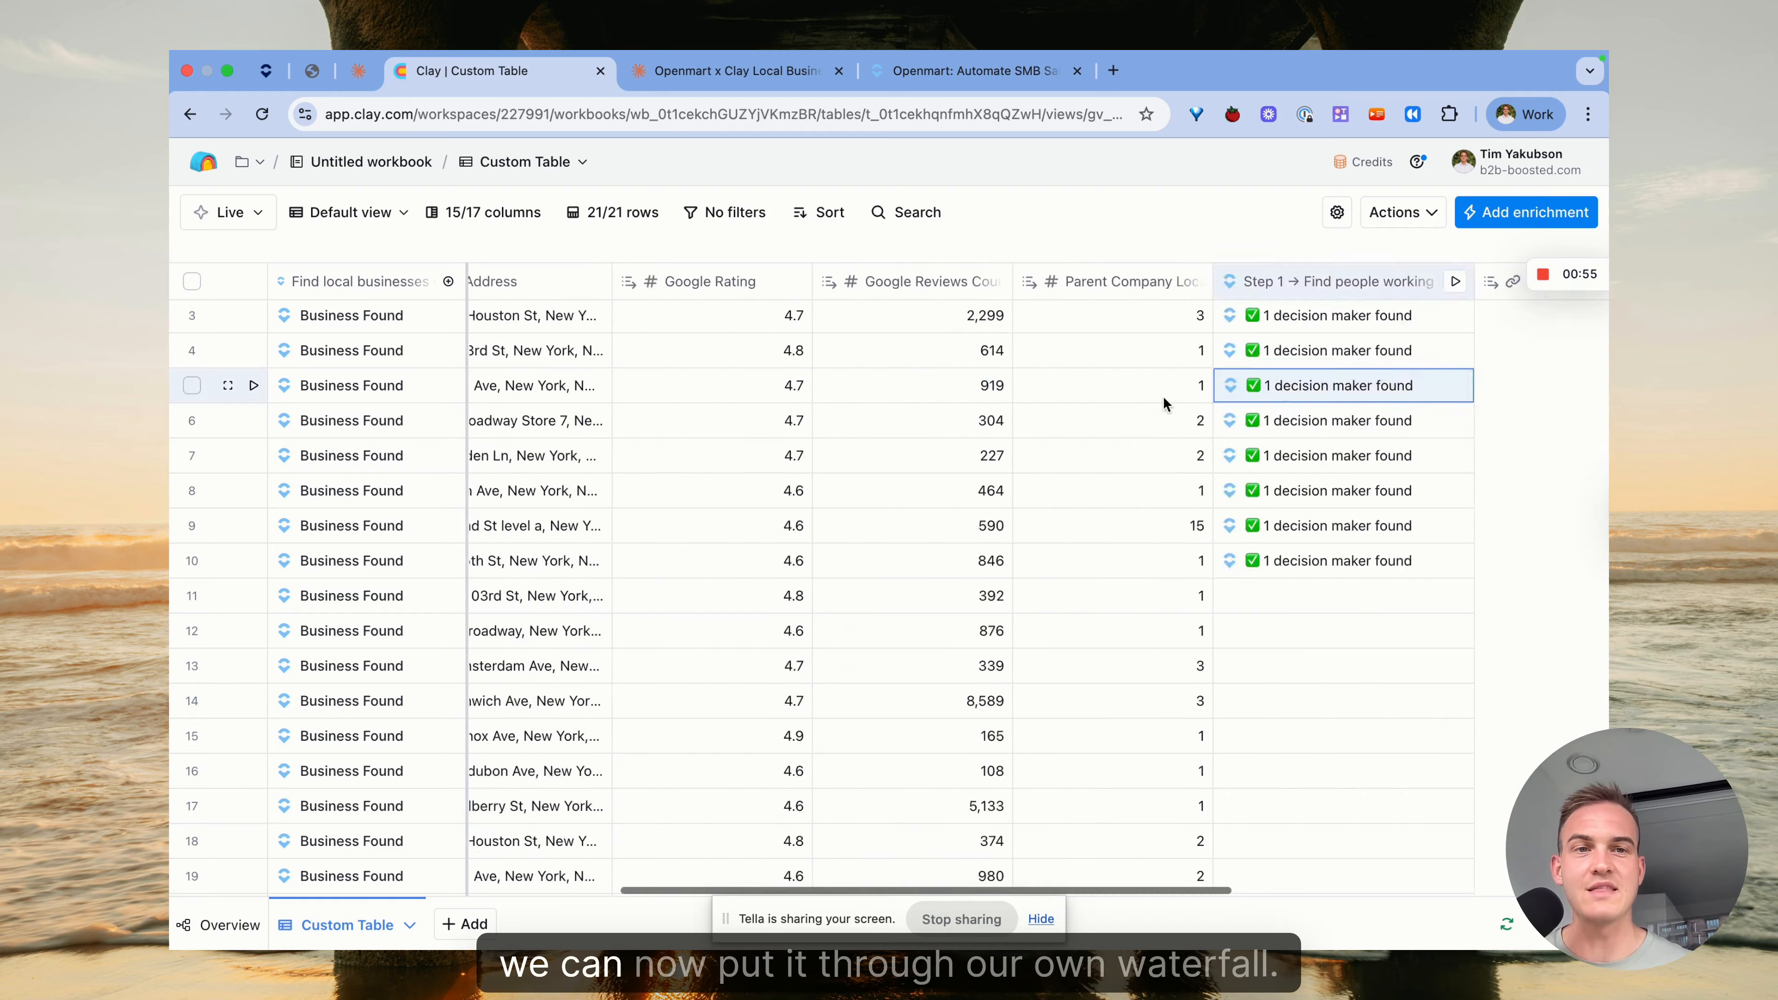
Add a Work Email waterfall enrichment using the full name, website, company name and LinkedIn URL as inputs
scroll(889, 560, "right", 5)
left_click(1526, 212)
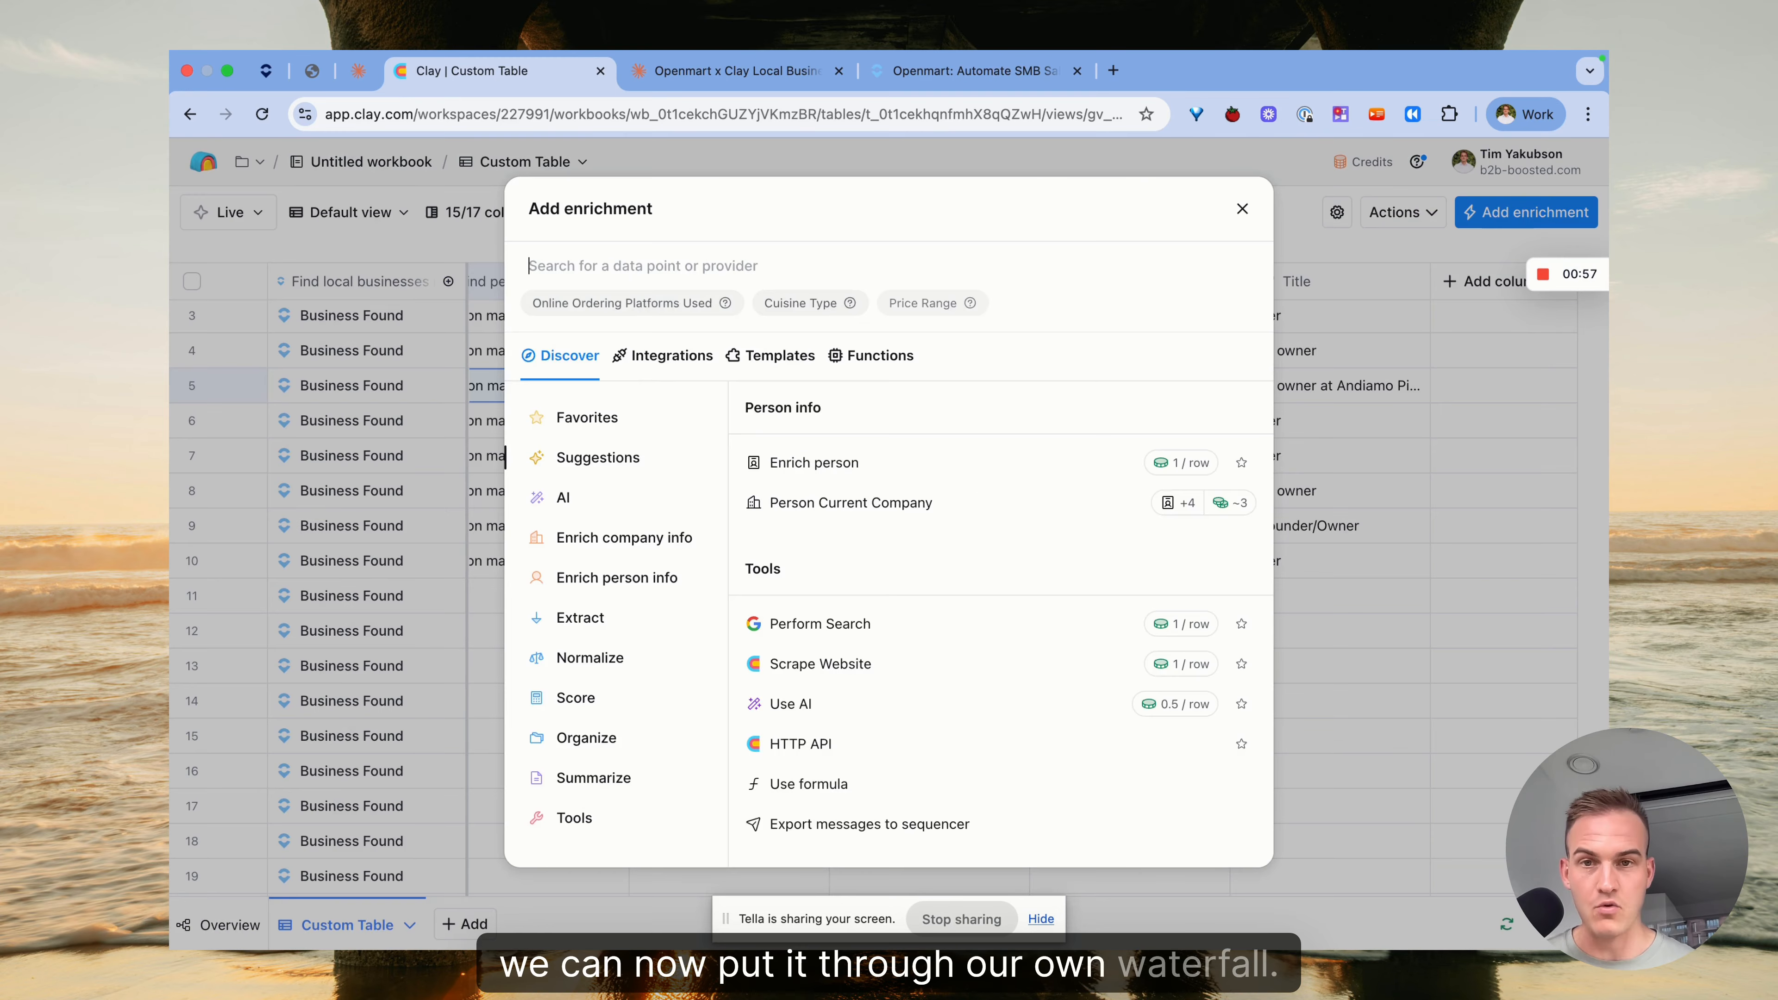
type("work email")
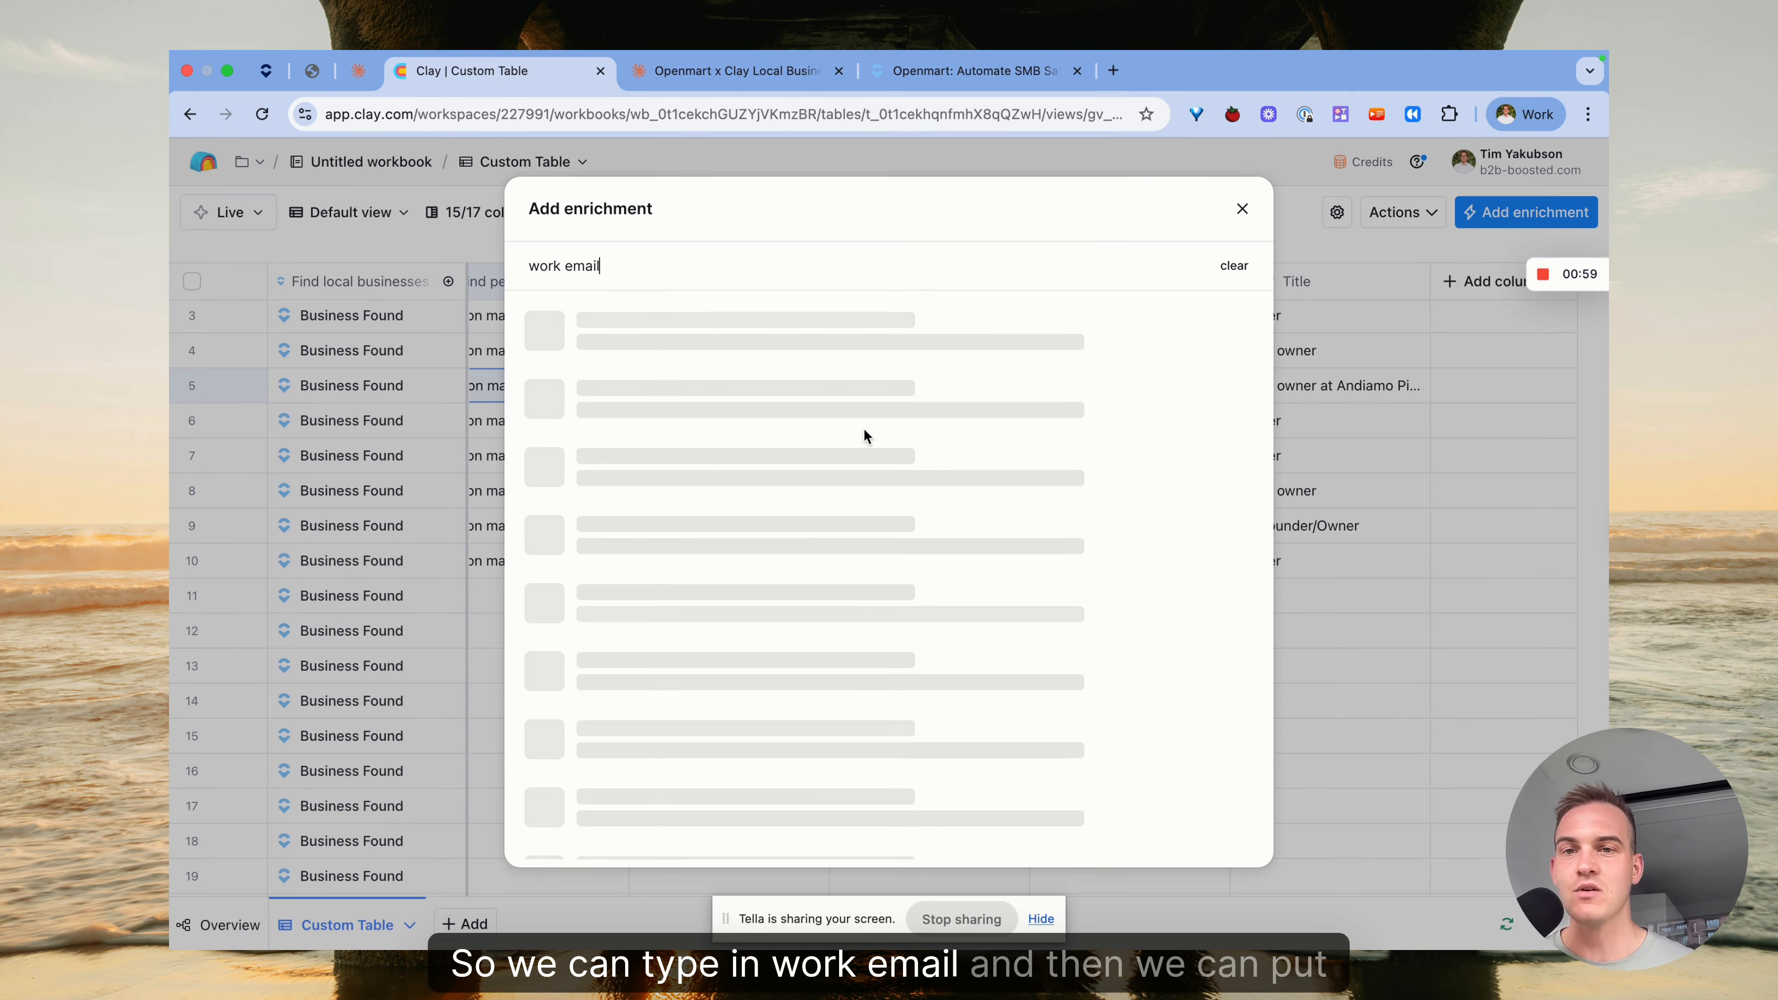
left_click(765, 329)
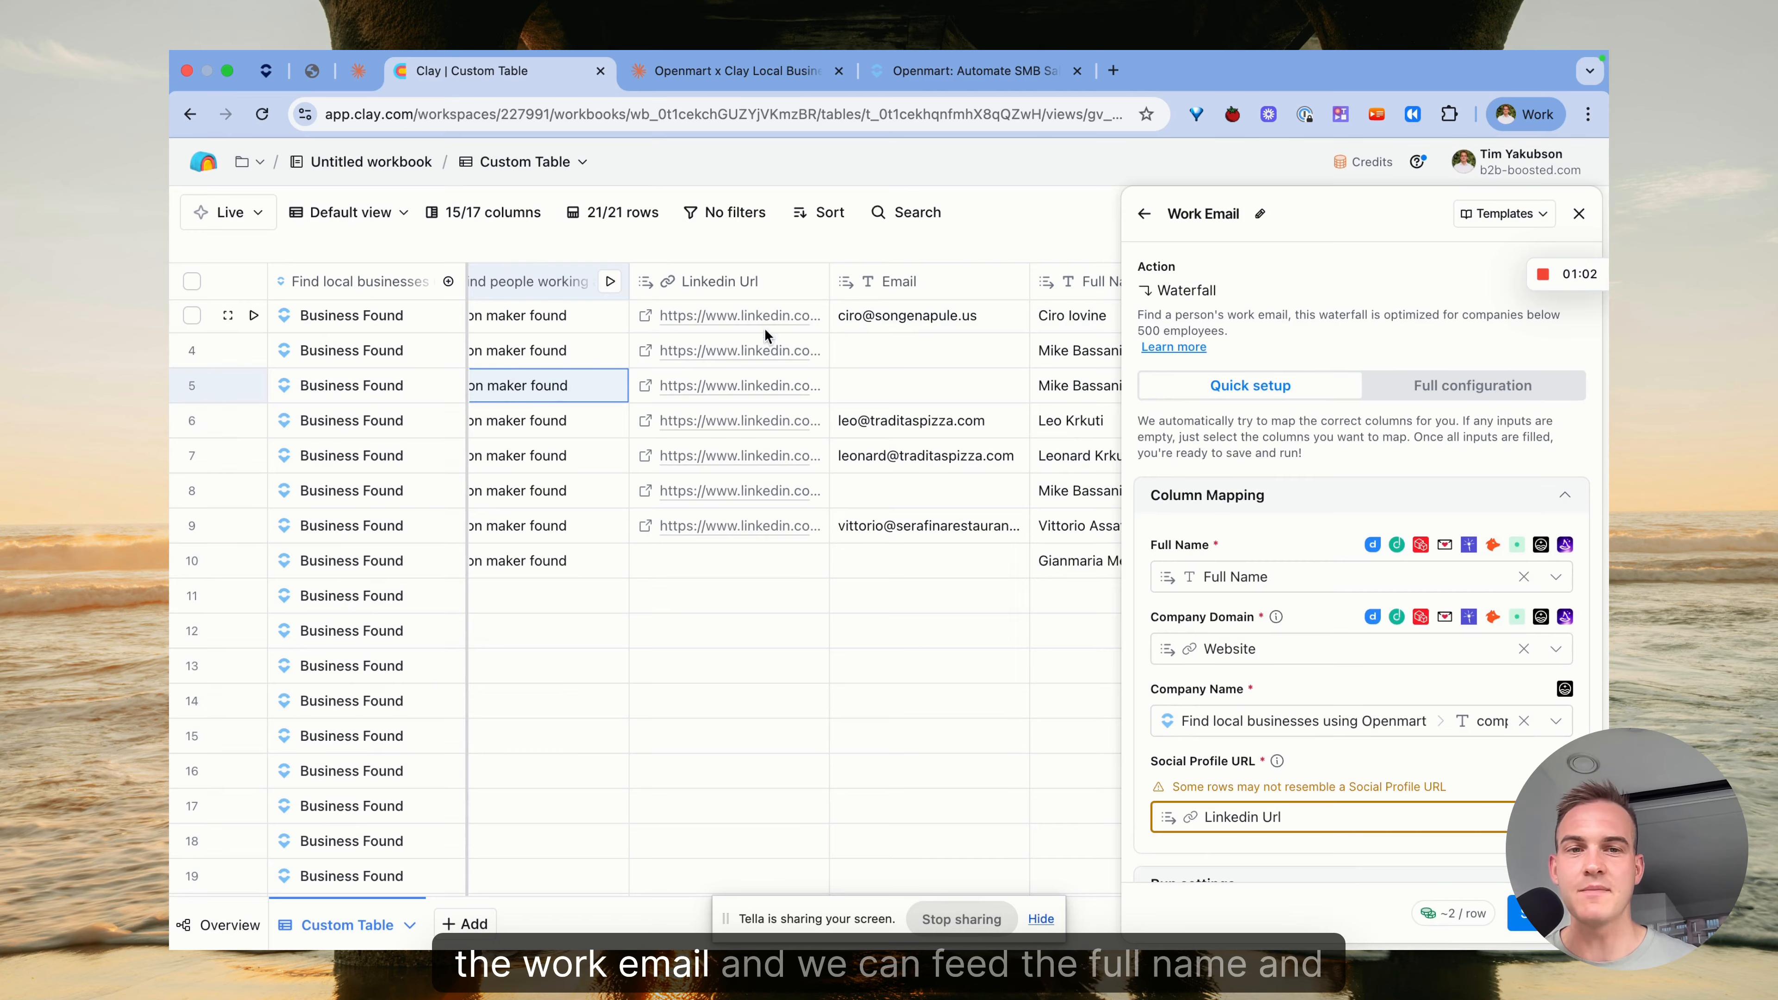
scroll(1306, 555, "down", 1)
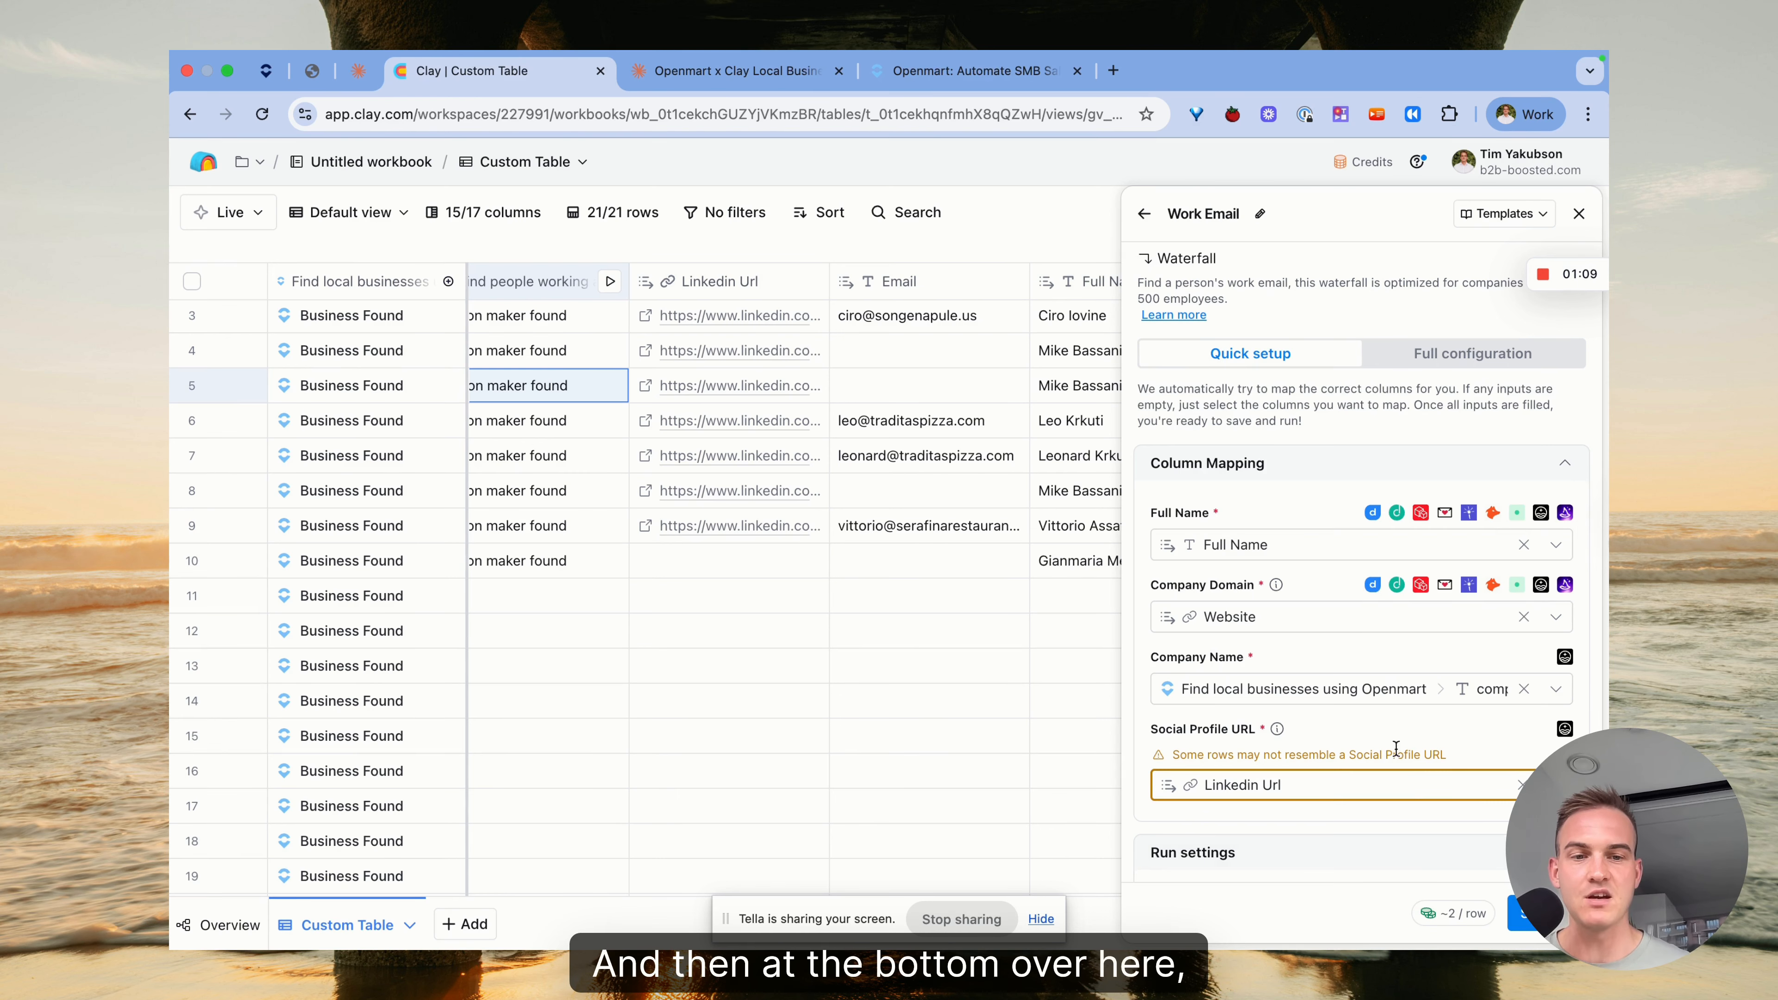
Generate a condition that runs the waterfall only when Email is empty, and save and run it on 10 rows
scroll(1431, 872, "down", 5)
left_click(1487, 828)
type("onl")
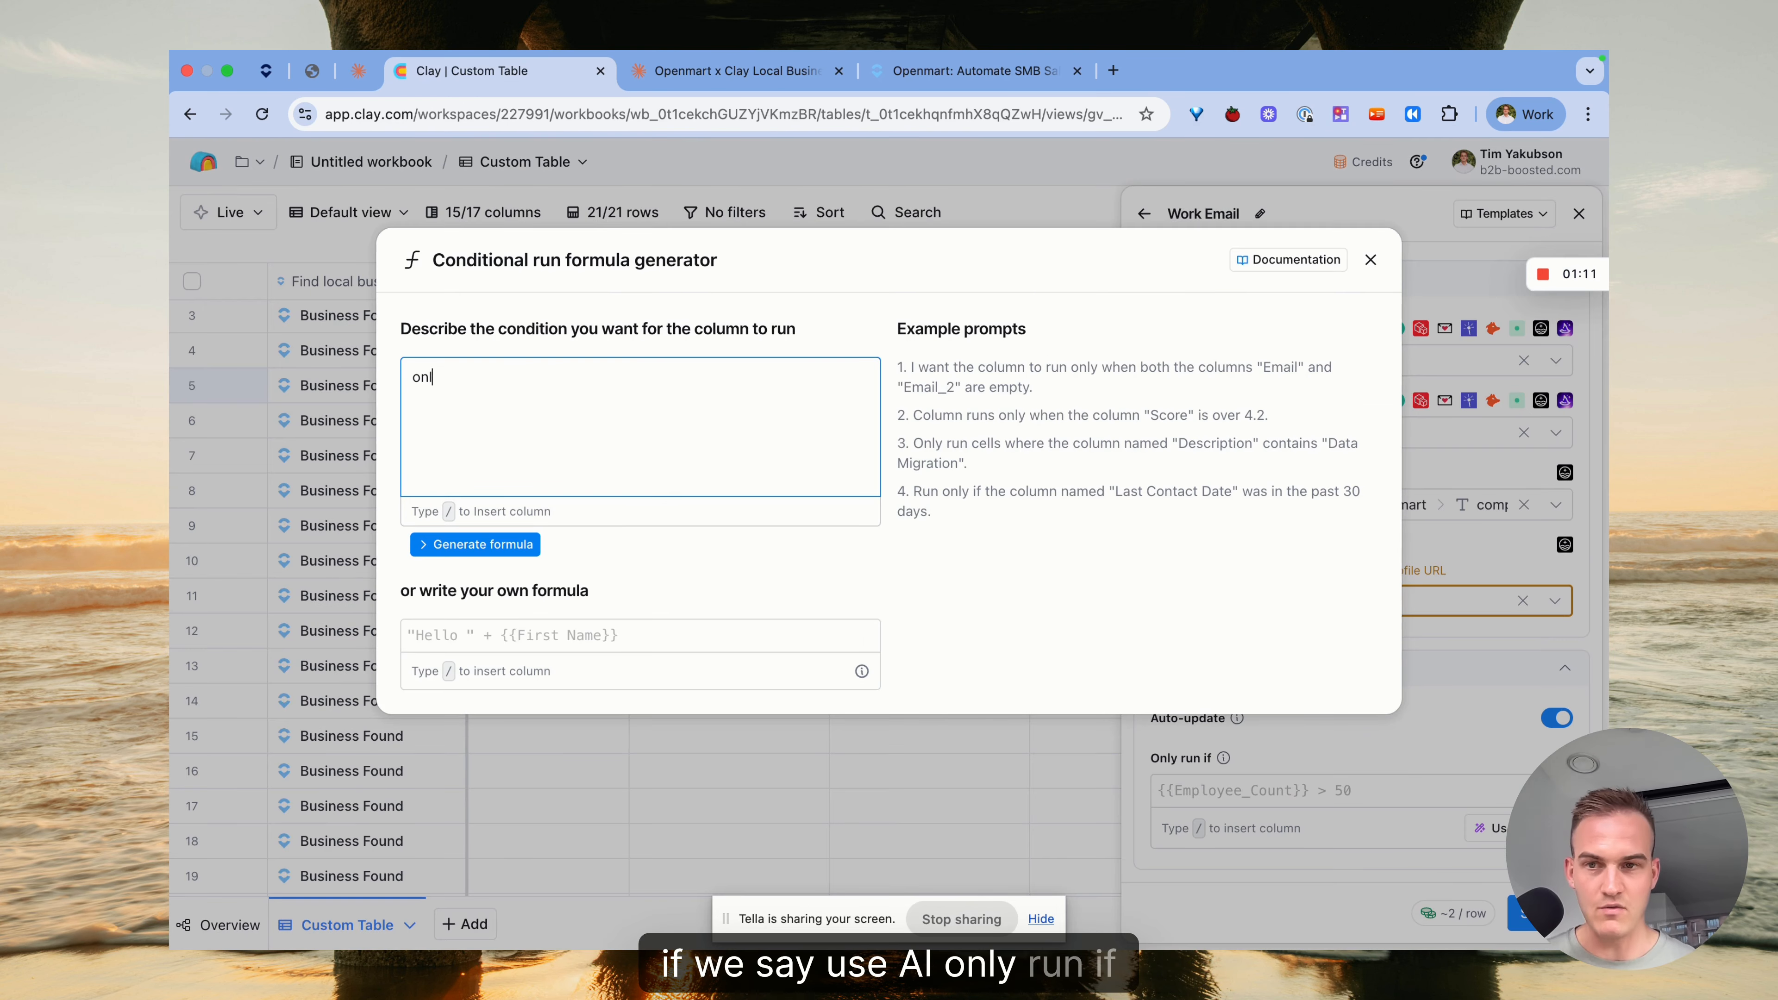
type("y run if /")
scroll(663, 630, "down", 5)
left_click(655, 659)
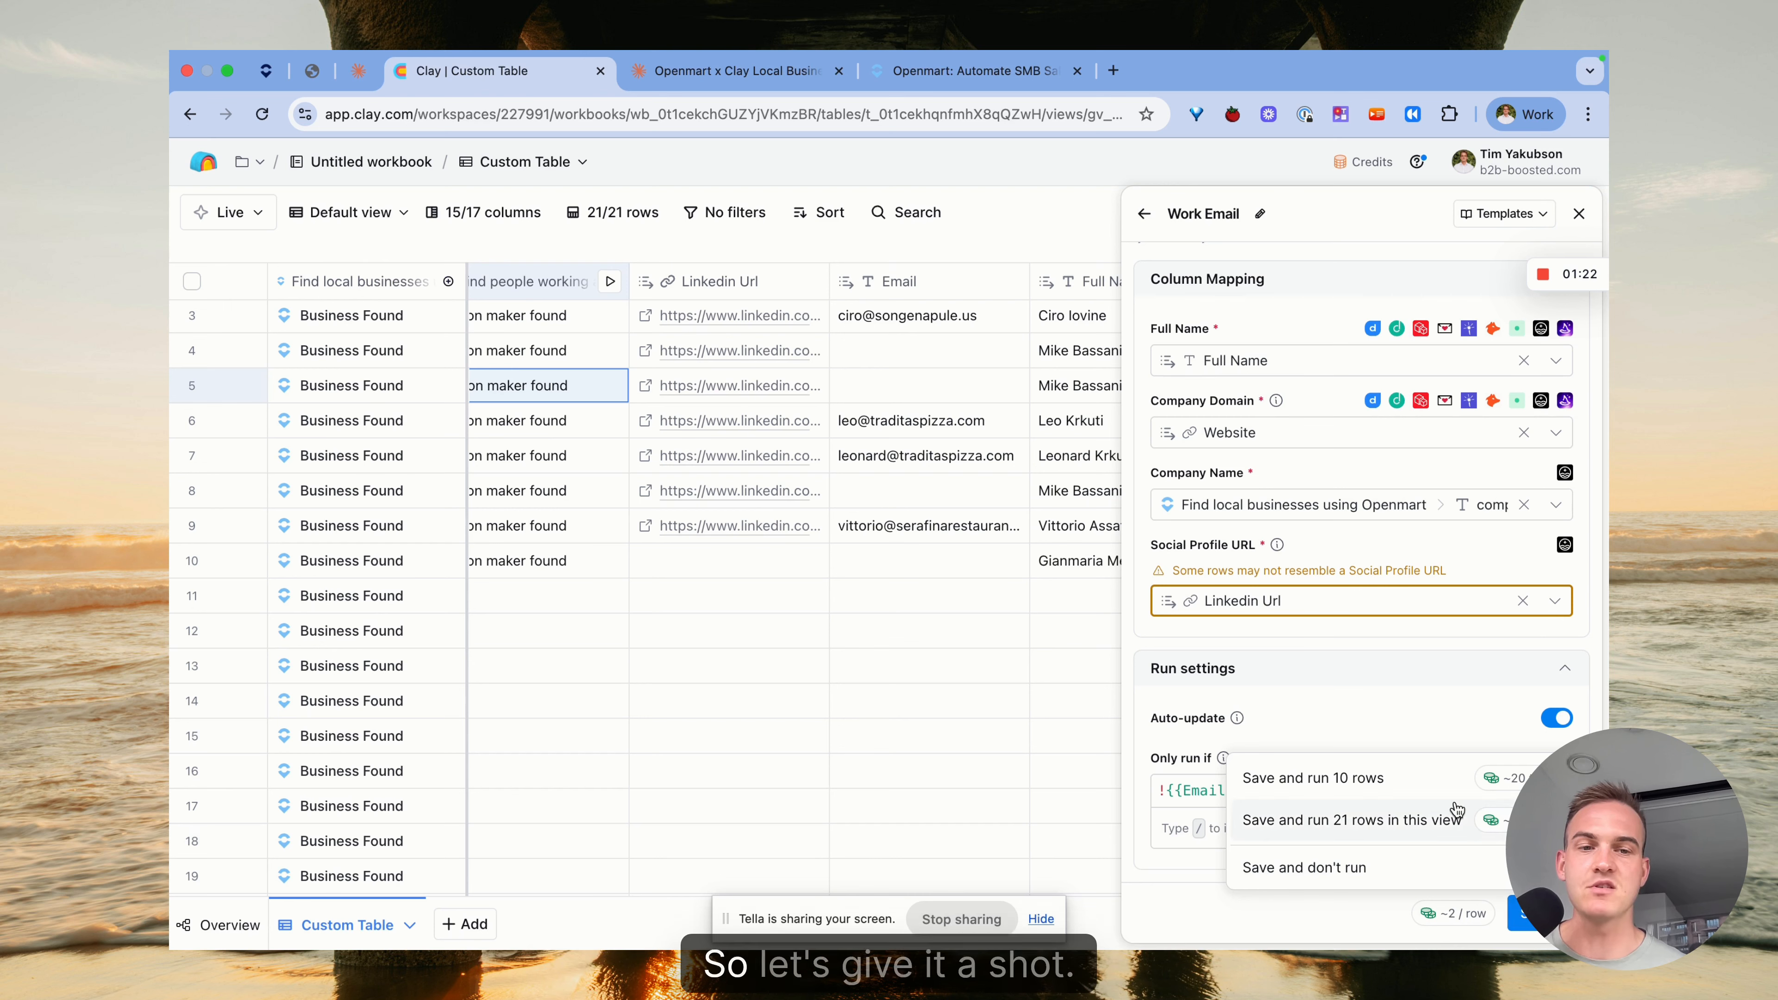
left_click(1393, 774)
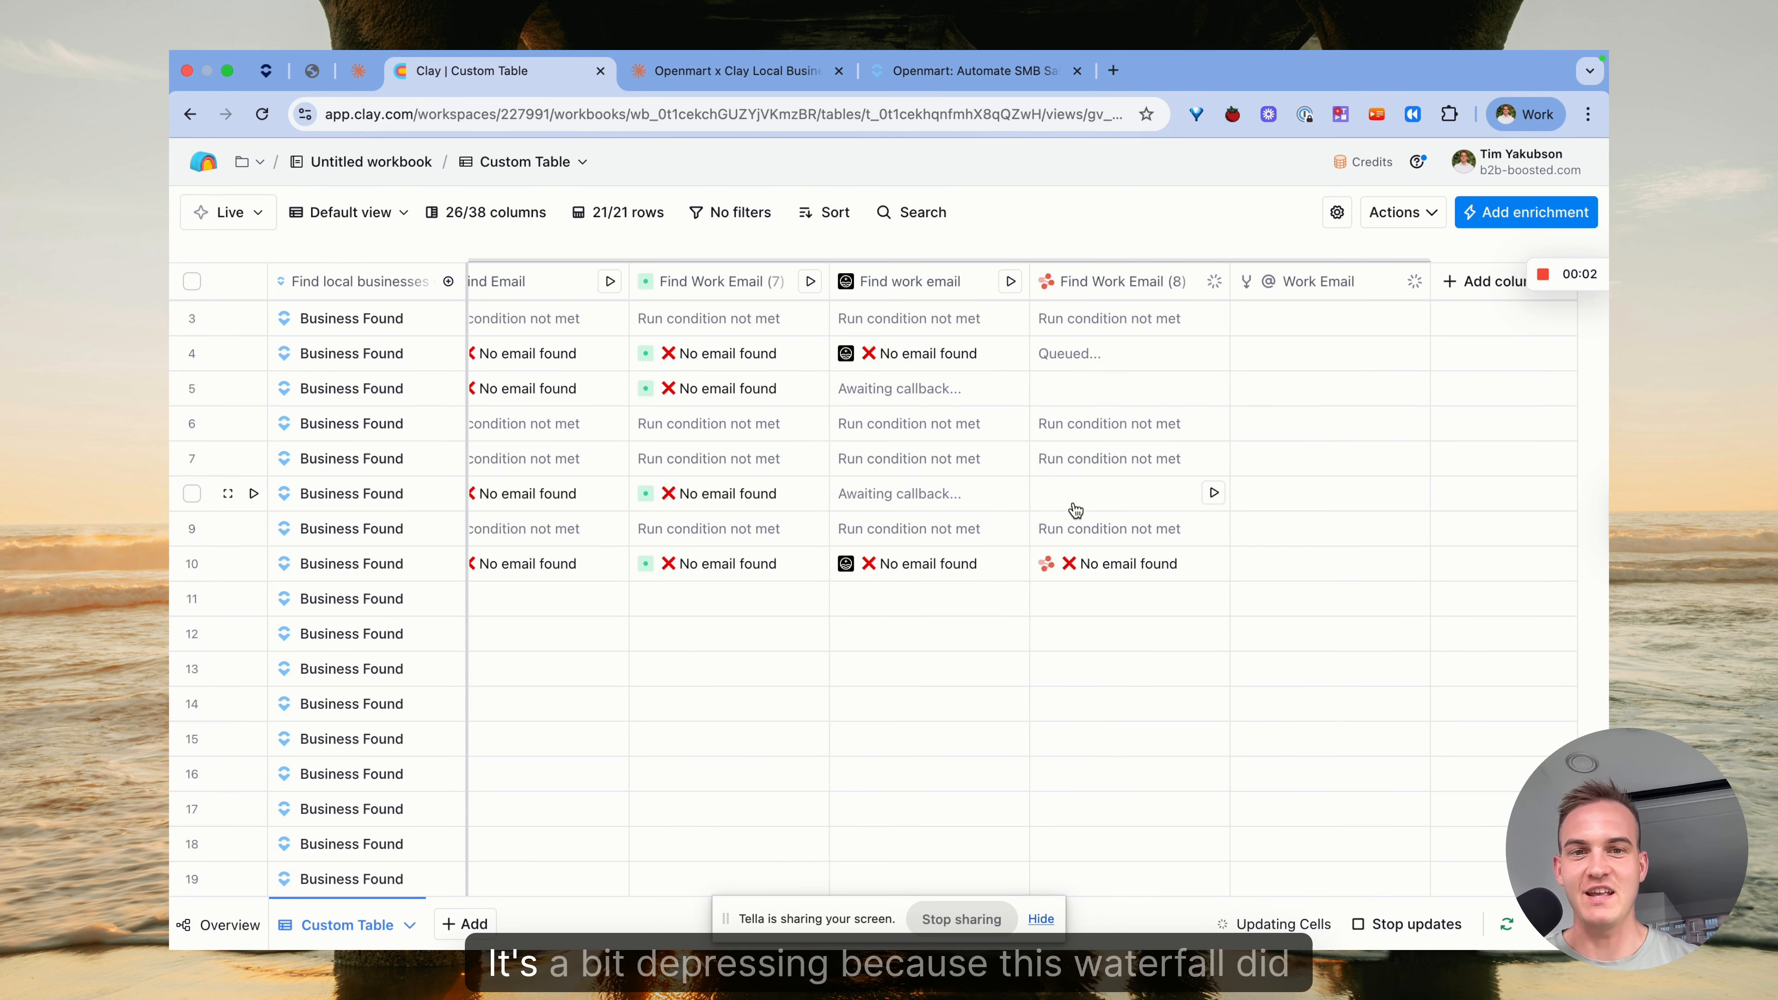
scroll(1077, 509, "left", 8)
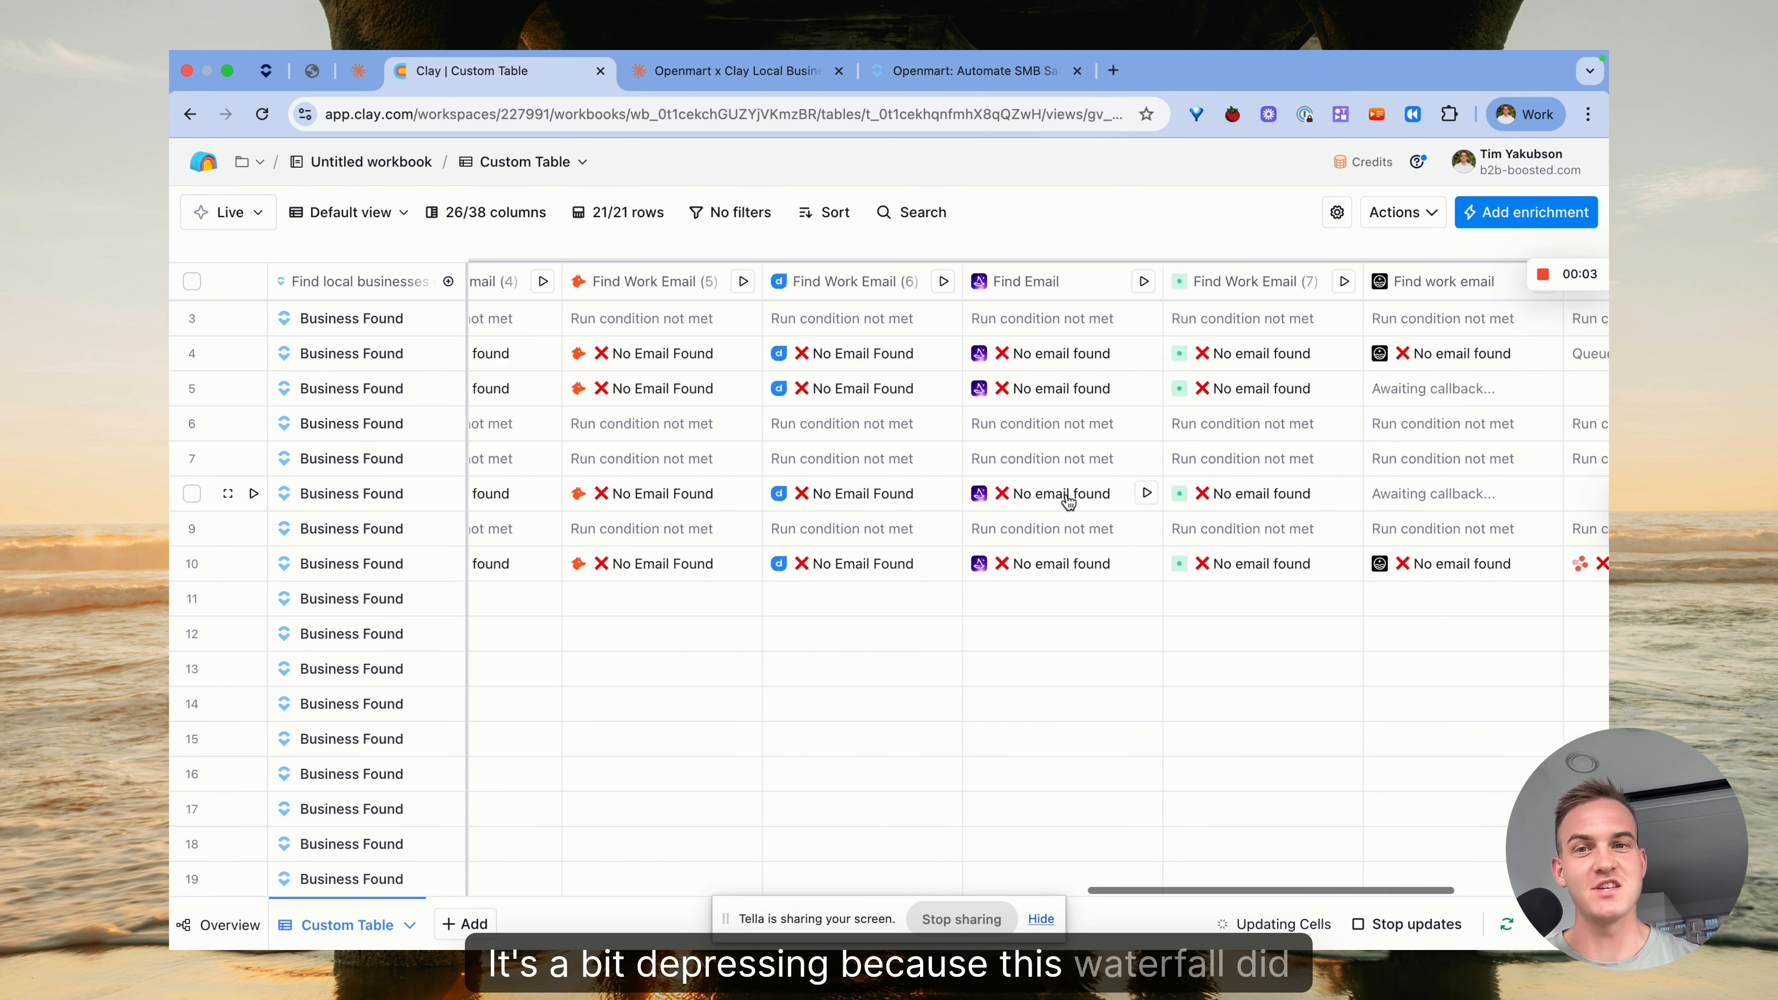